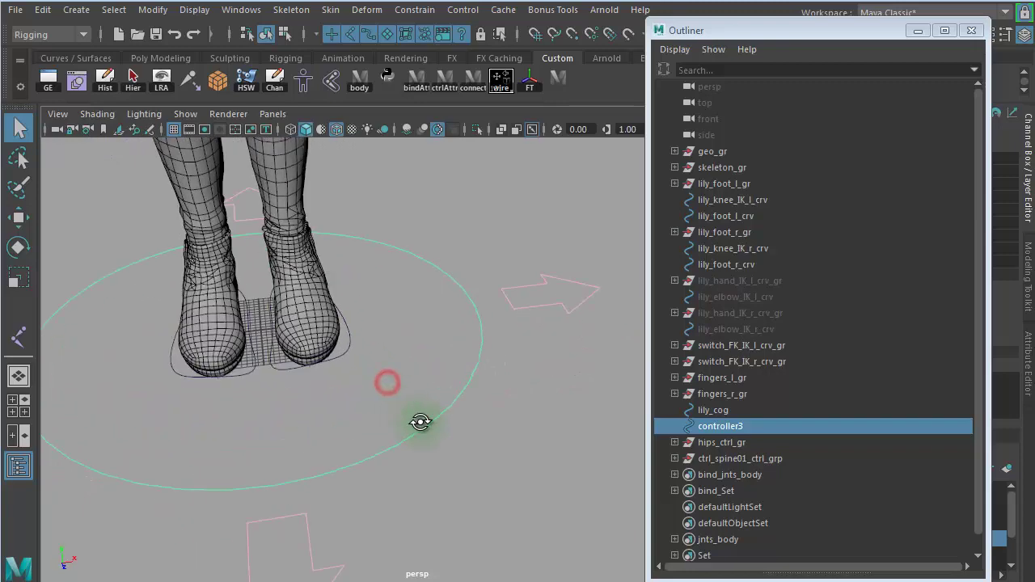
Test-move the controller3 circle at the character's feet and undo the move
right_click_drag(502, 399, 364, 382, "alt")
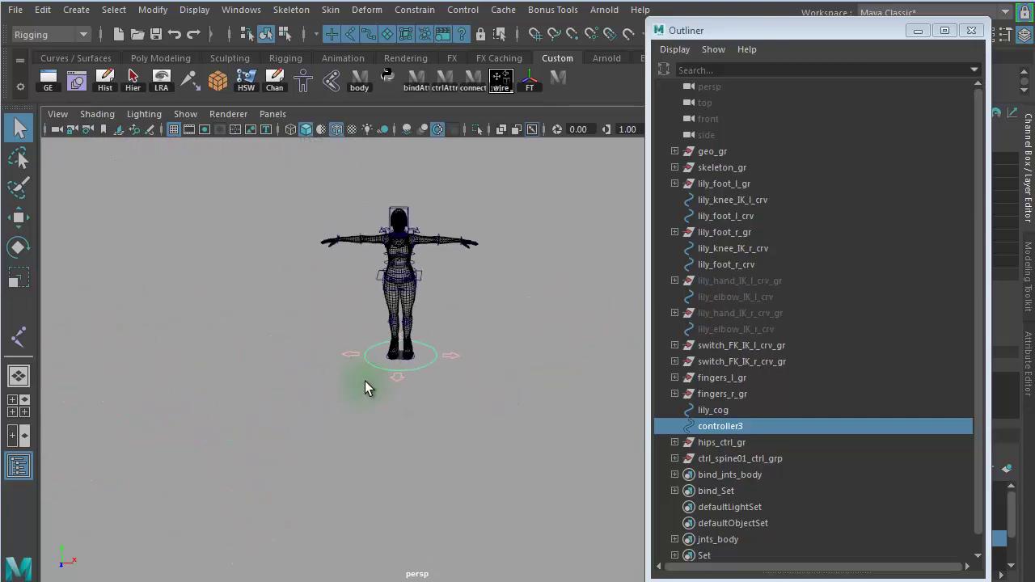
middle_click_drag(364, 382, 353, 429, "alt")
key("w")
left_click_drag(396, 407, 373, 400)
key("ctrl+z")
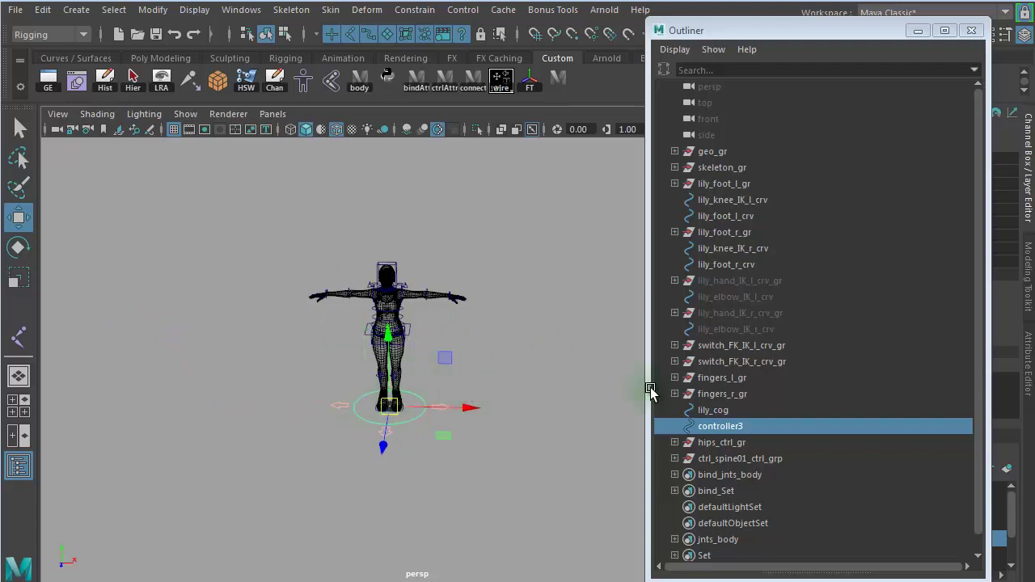
Rename controller3 to main_character_ctrl
double_click(720, 426)
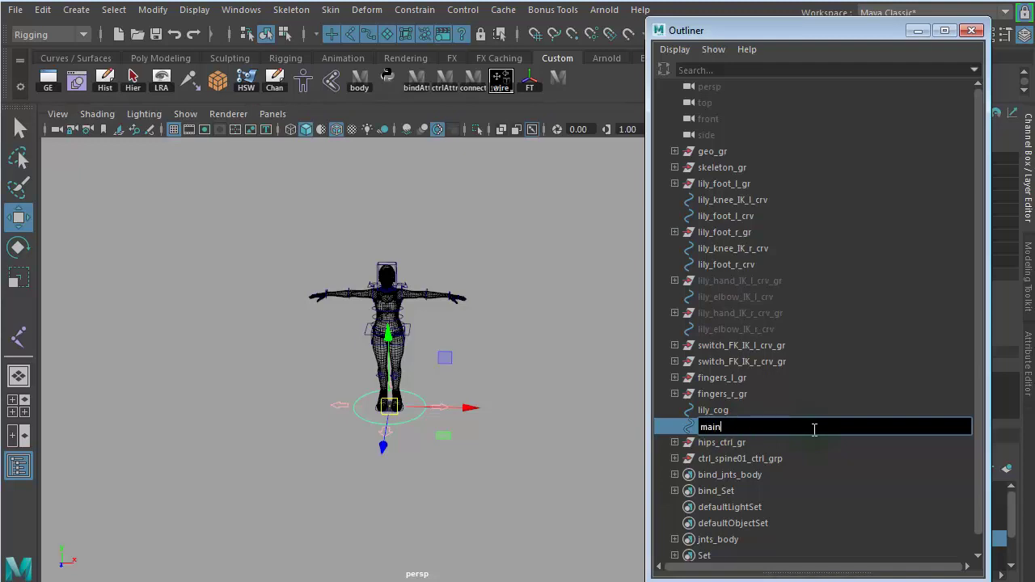
right_click(813, 429)
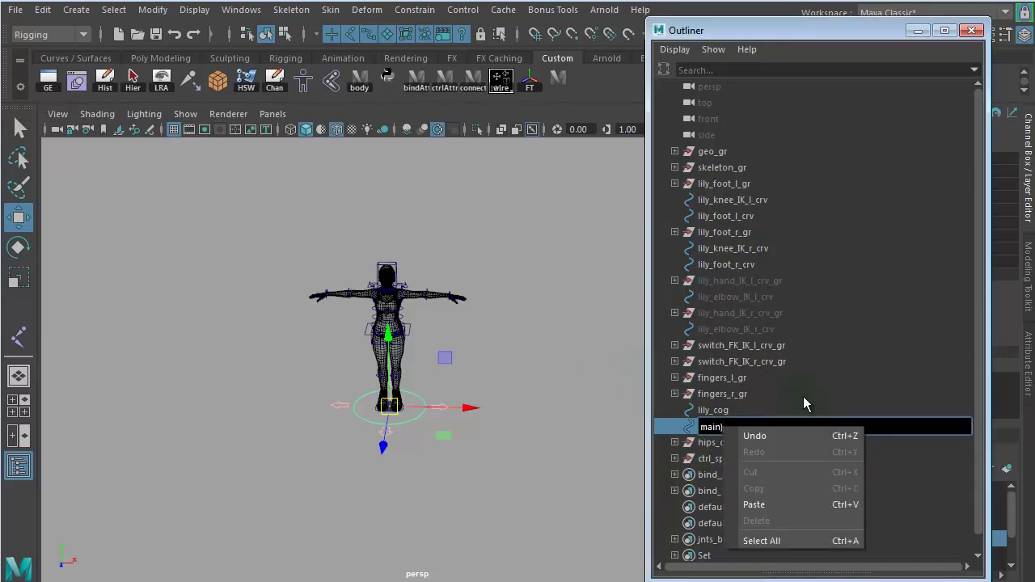
left_click(892, 421)
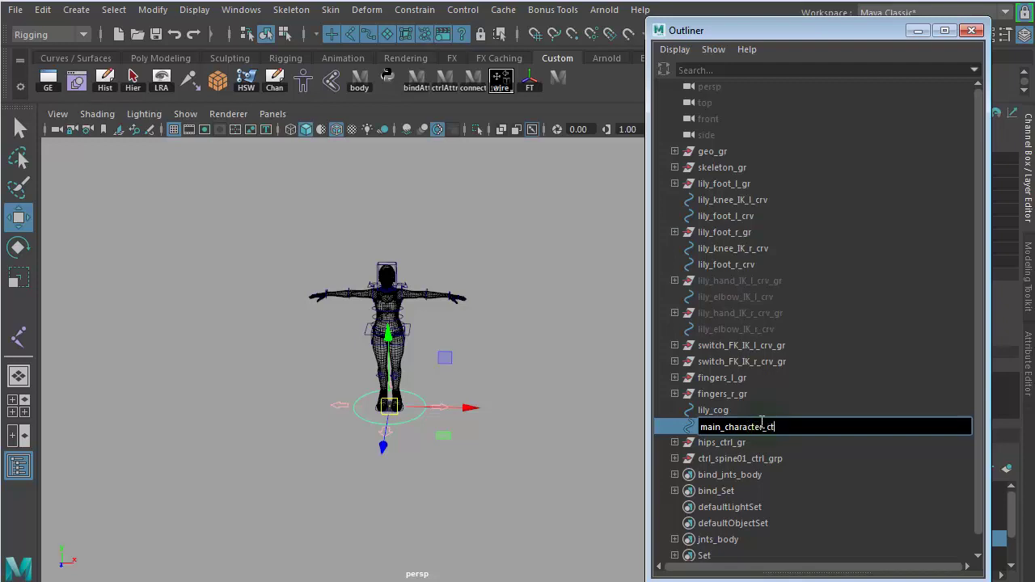
key("Return")
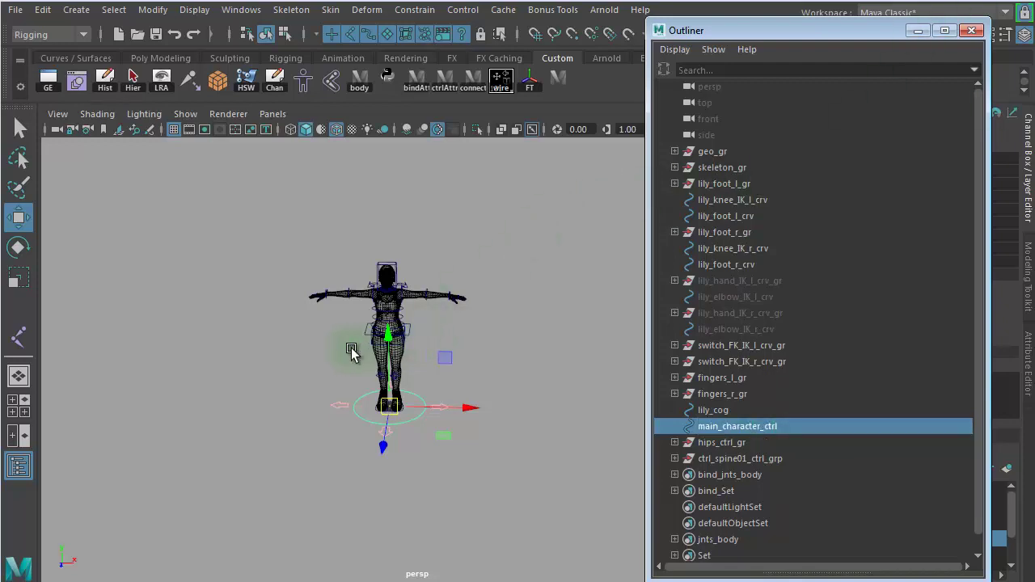
Examine what the geo_gr and skeleton_gr groups contain on the character
right_click_drag(350, 347, 497, 347, "alt")
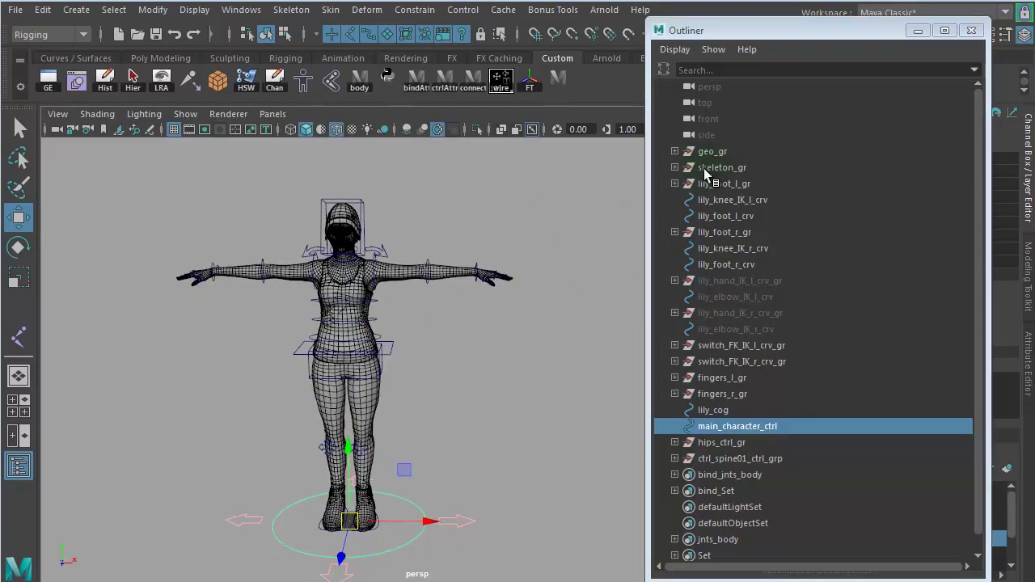
left_click(733, 169)
left_click(728, 151)
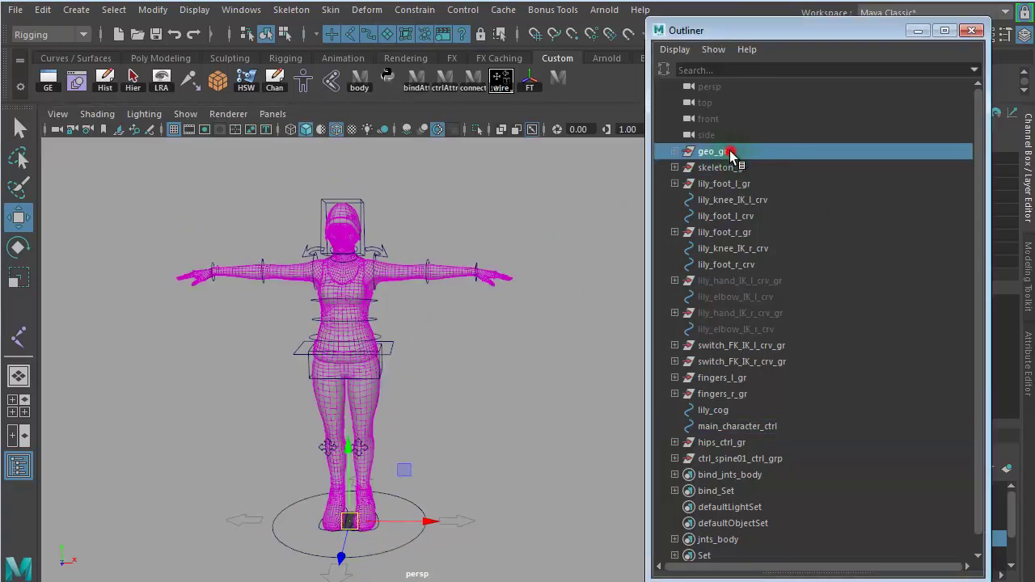
left_click(717, 164)
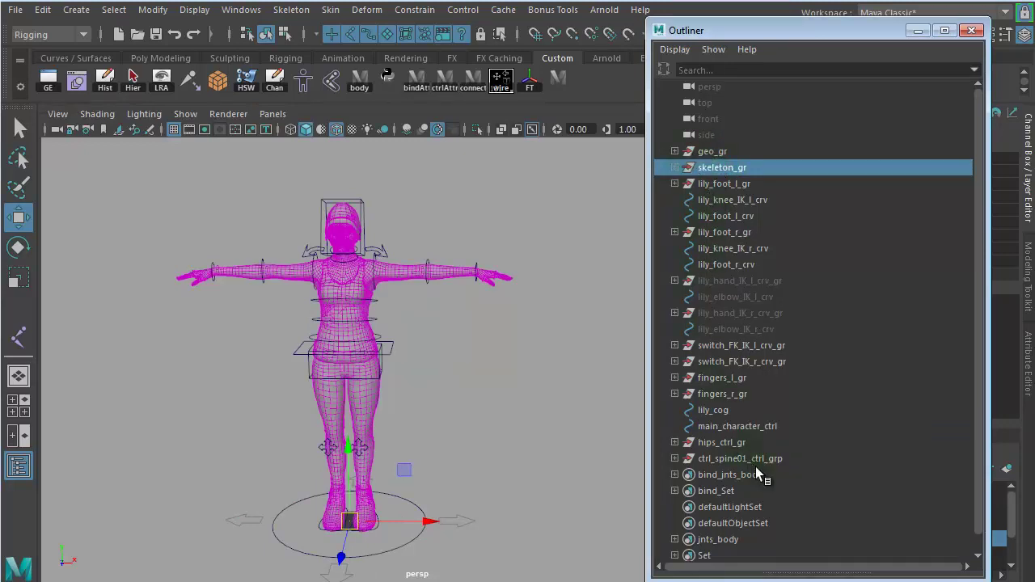
right_click_drag(402, 388, 550, 394, "alt")
middle_click_drag(519, 375, 540, 272, "alt")
right_click_drag(466, 316, 390, 321, "alt")
middle_click_drag(404, 323, 405, 356, "alt")
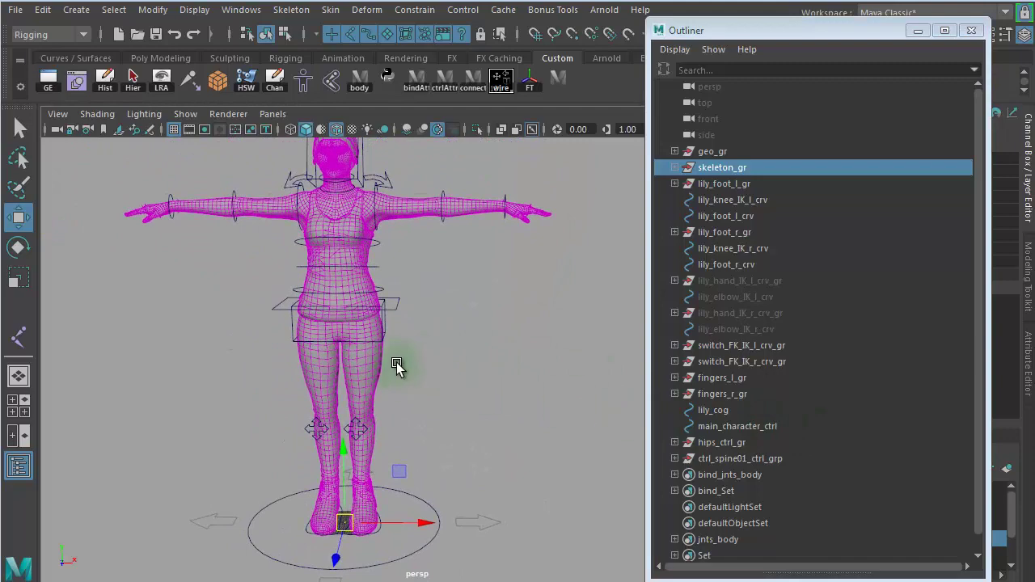
right_click_drag(392, 360, 437, 364, "alt")
Try rotating the box-shaped hips control and check the Rotate tool's axis orientation setting
left_click(406, 384)
key("e")
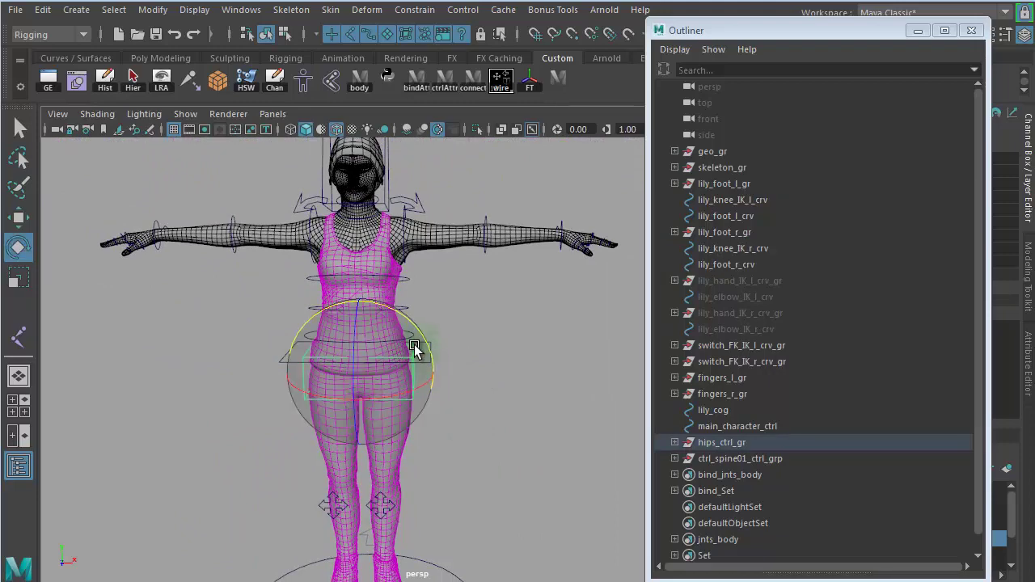
mouse_move(421, 333)
left_mouse_down()
mouse_move(433, 361)
mouse_move(421, 333)
left_mouse_up()
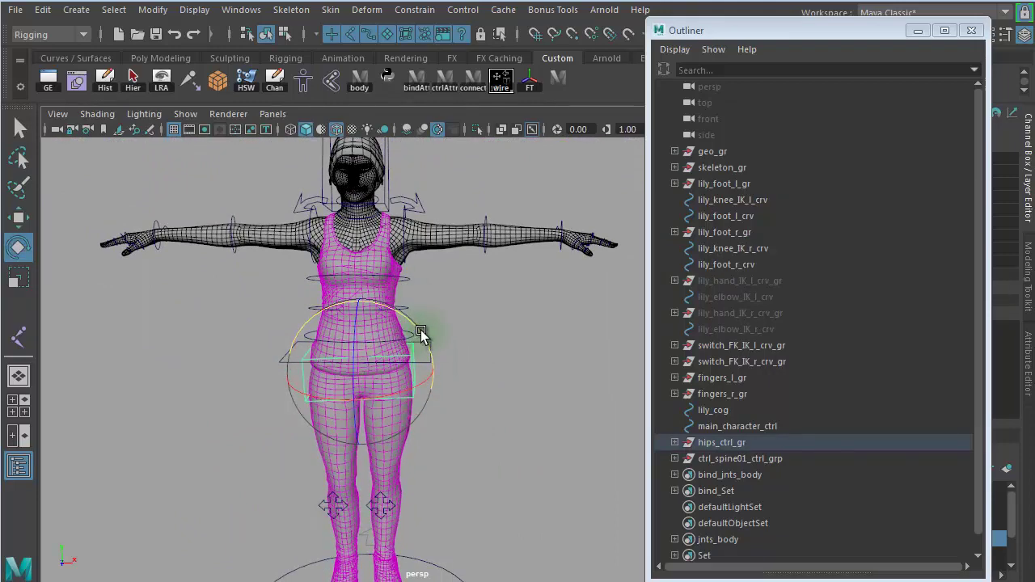
double_click(19, 247)
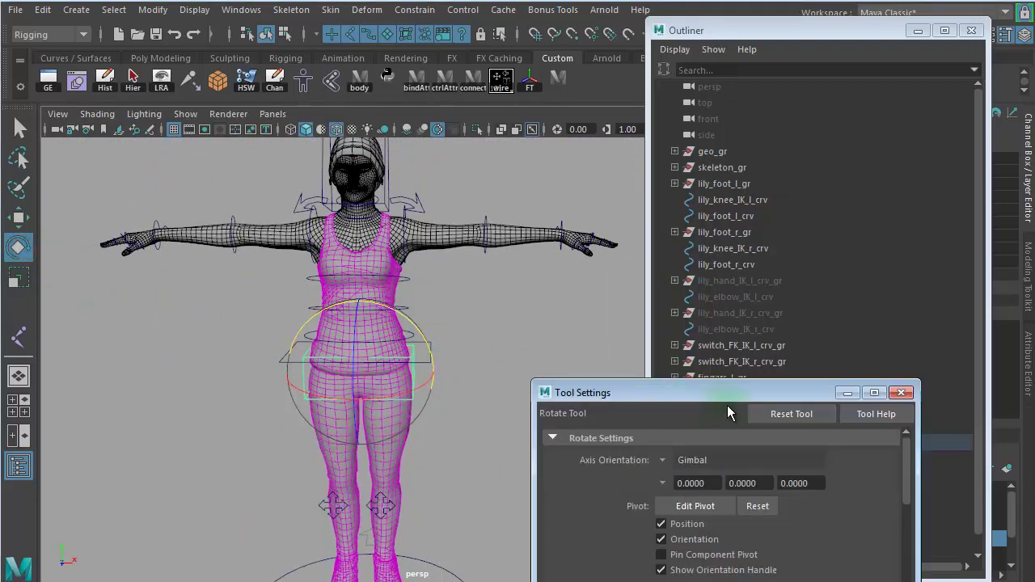
left_click(900, 392)
left_click(520, 352)
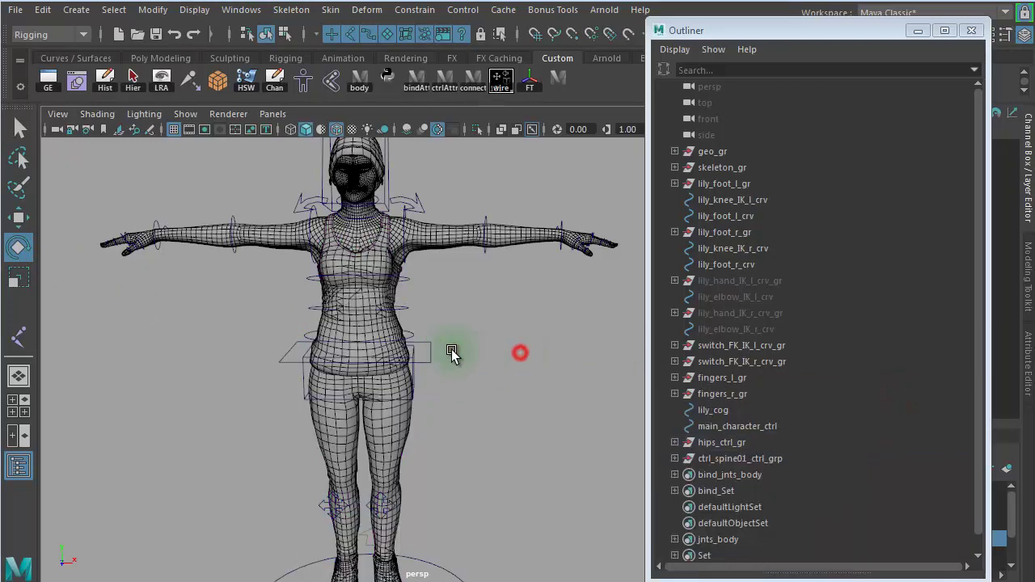
Test-move the lily_cog, hips and lowest spine controls one after another
left_click(428, 352)
key("w")
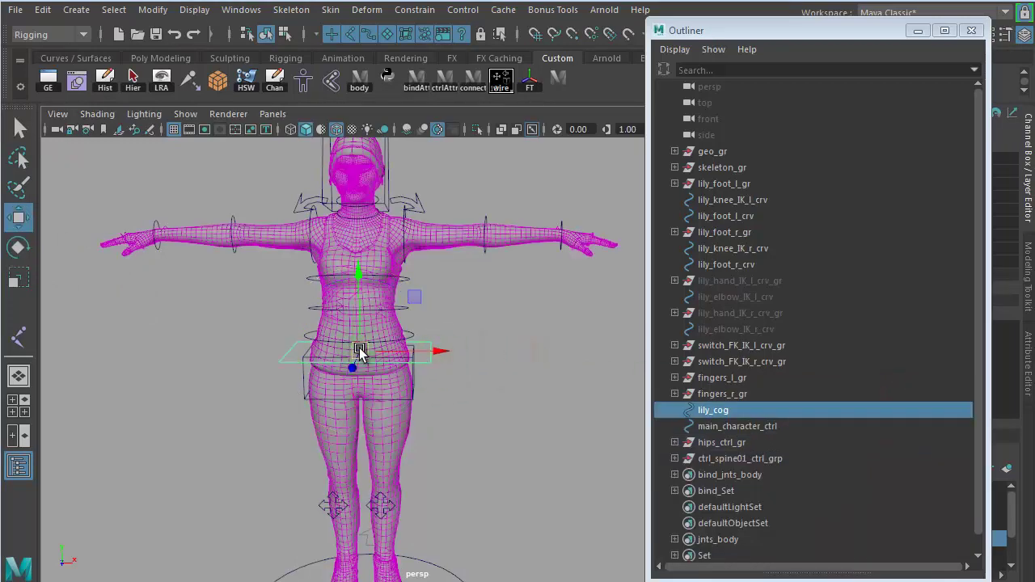
left_click_drag(360, 354, 475, 384)
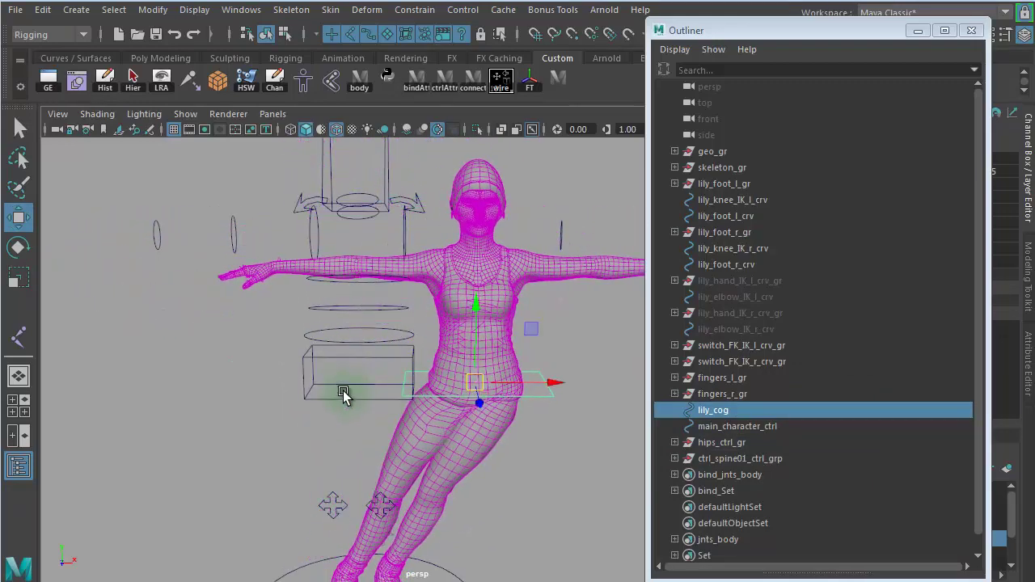
left_click(354, 389)
left_click_drag(358, 374, 317, 399)
left_click(404, 333)
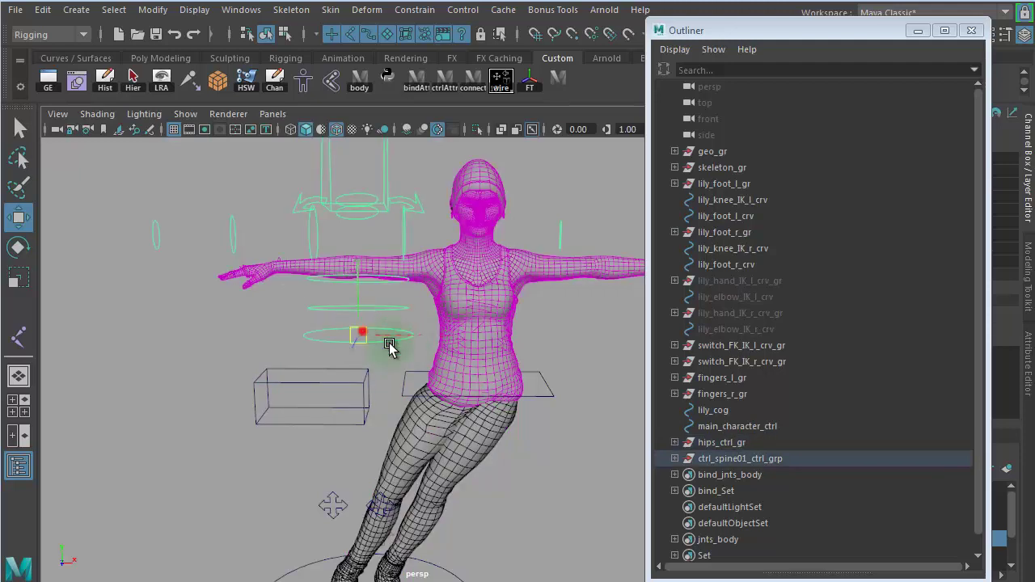
left_click_drag(390, 346, 338, 315)
Undo the test moves of the spine, hips and lily_cog controls and clear the selection
key("ctrl+z")
key("ctrl+z")
key("ctrl+z")
key("ctrl+z")
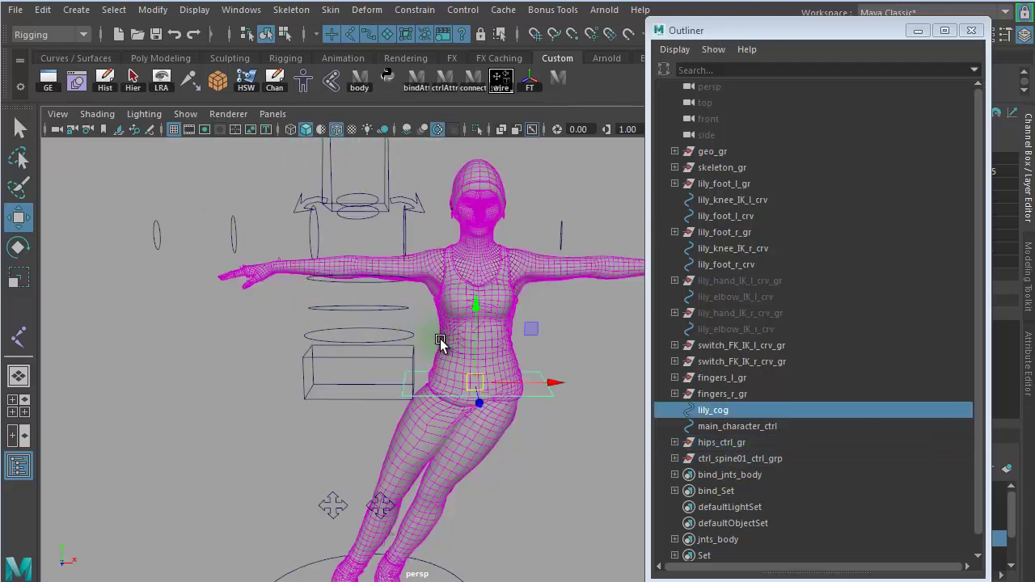
key("ctrl+z")
left_click(509, 359)
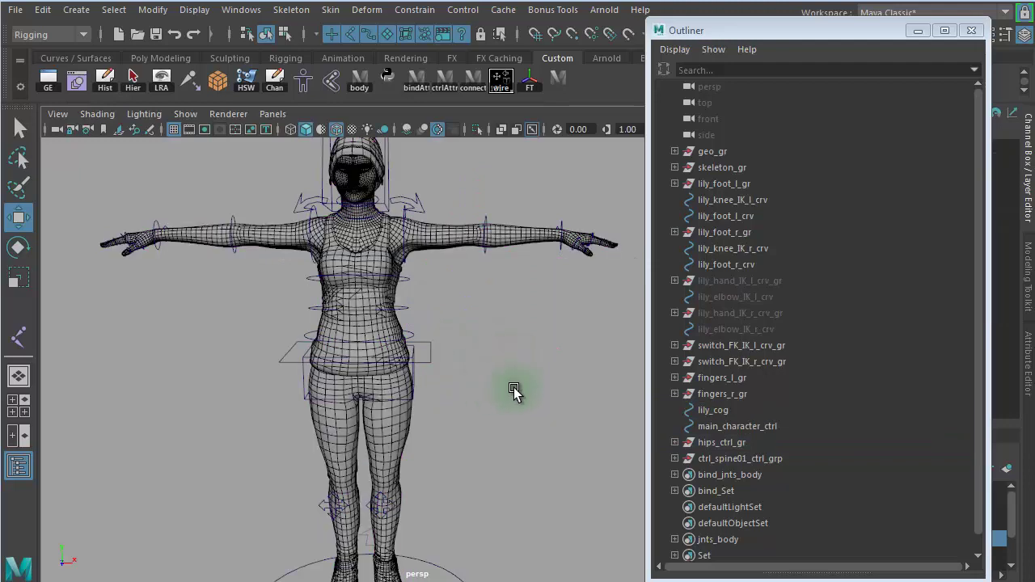
Examine which parts of the body the lily_cog, hips and lowest spine controls each affect
left_click(427, 362)
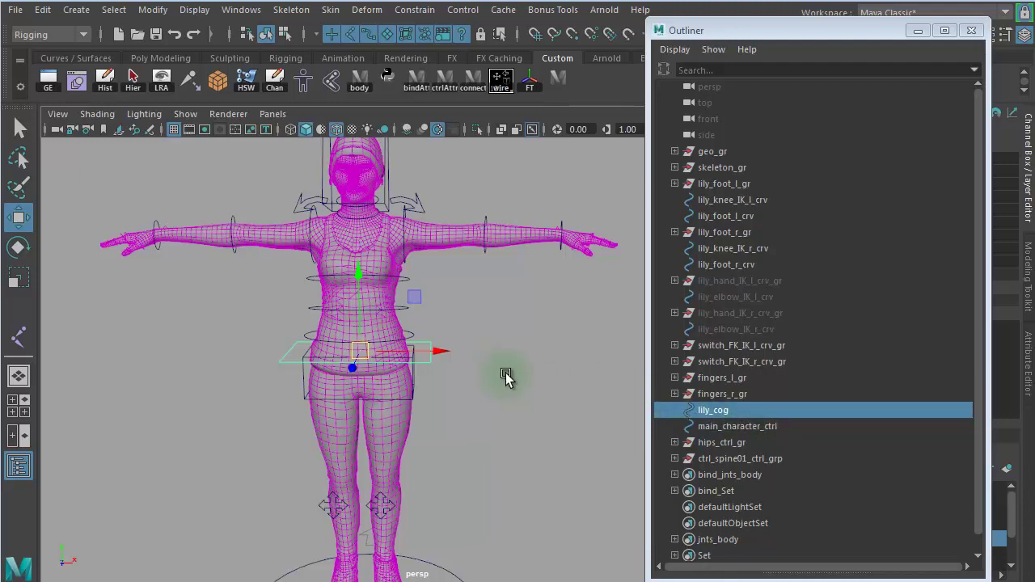
left_click(415, 374)
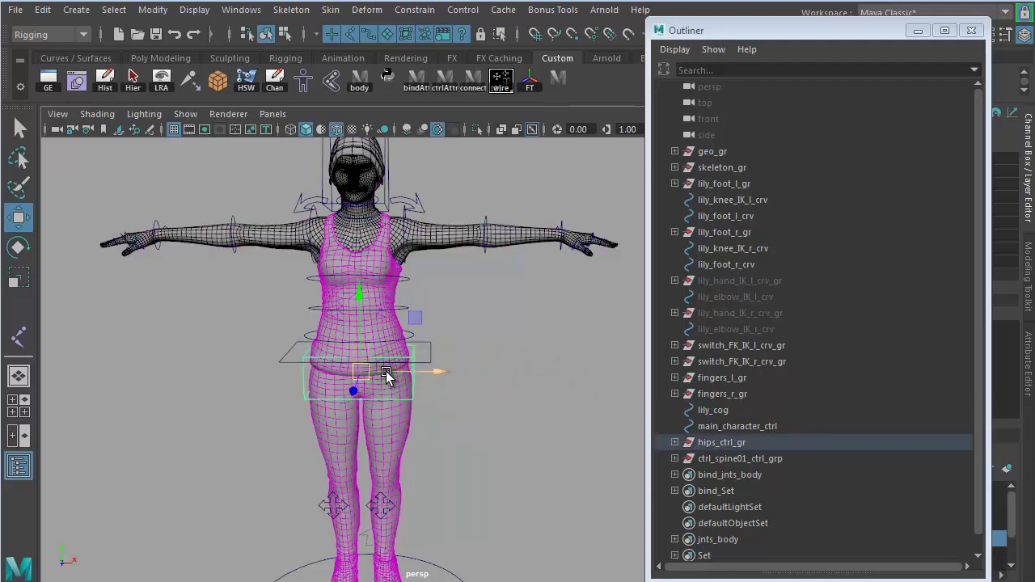
left_click(518, 339)
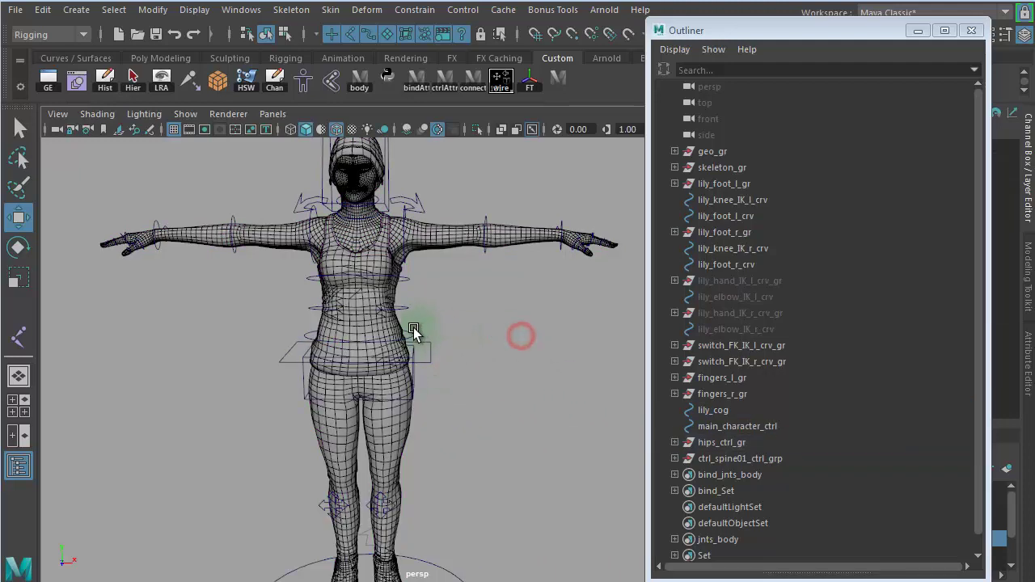
left_click(407, 335)
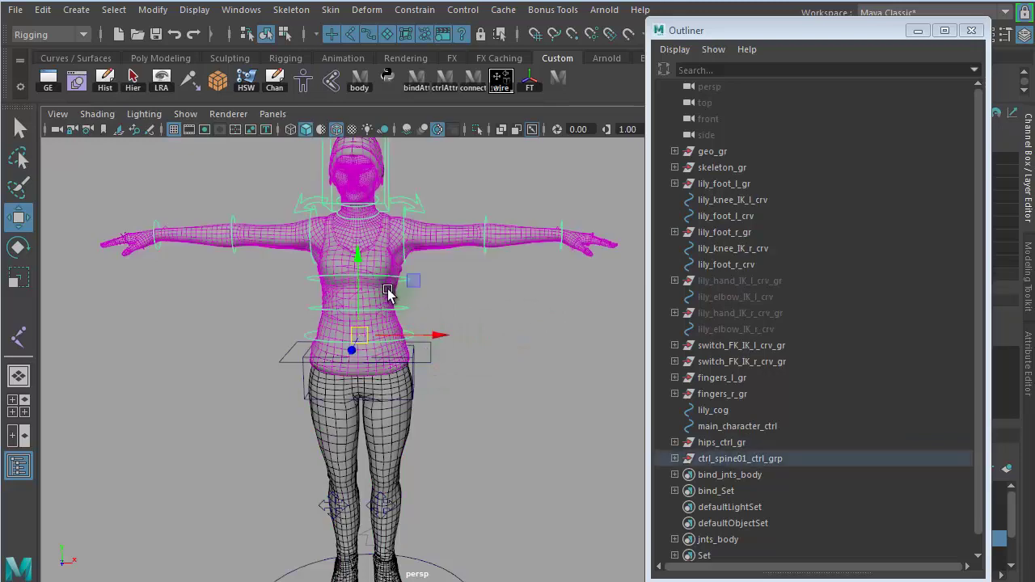
left_click(442, 384)
left_click(430, 360)
right_click_drag(436, 403, 600, 437, "alt")
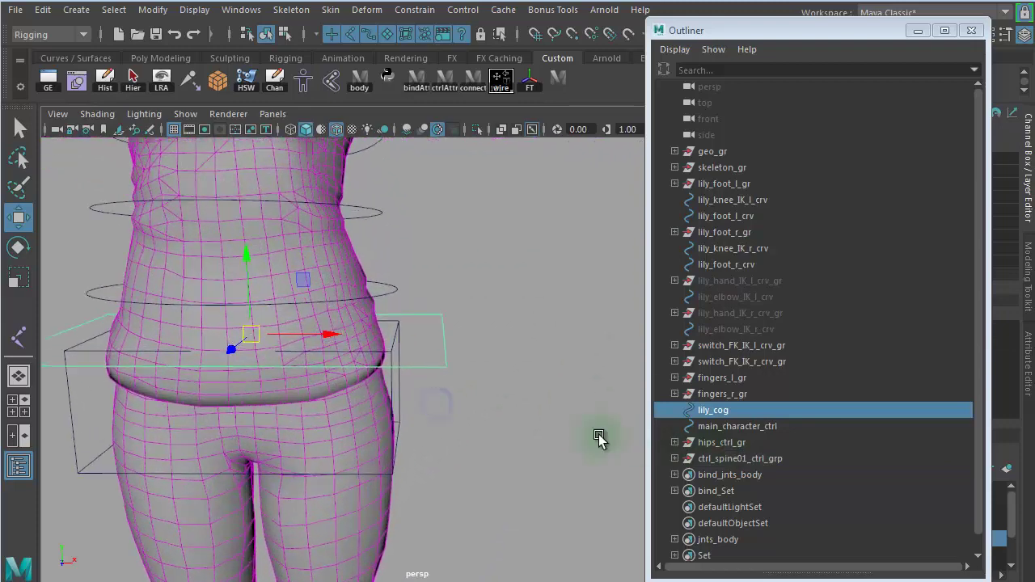
middle_click_drag(518, 419, 537, 386, "alt")
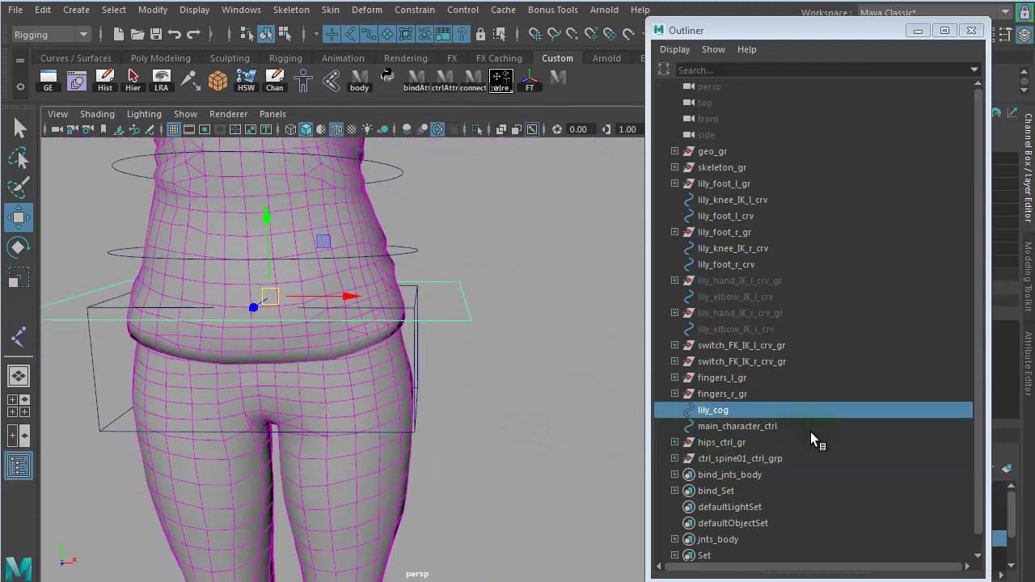
Parent hips_ctrl_gr and ctrl_spine01_ctrl_grp under lily_cog
left_click(414, 364)
left_click(749, 443)
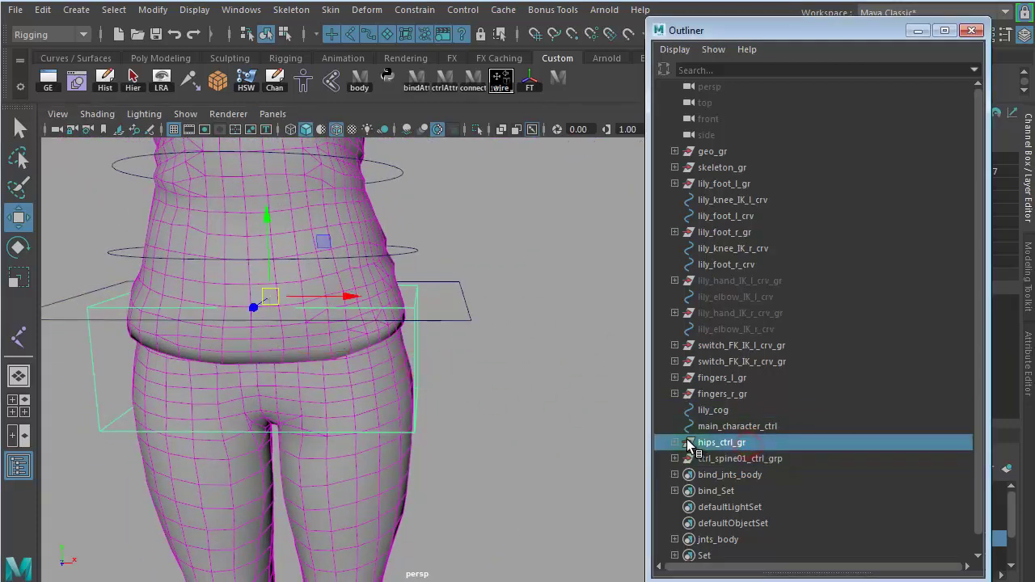
left_click(724, 460)
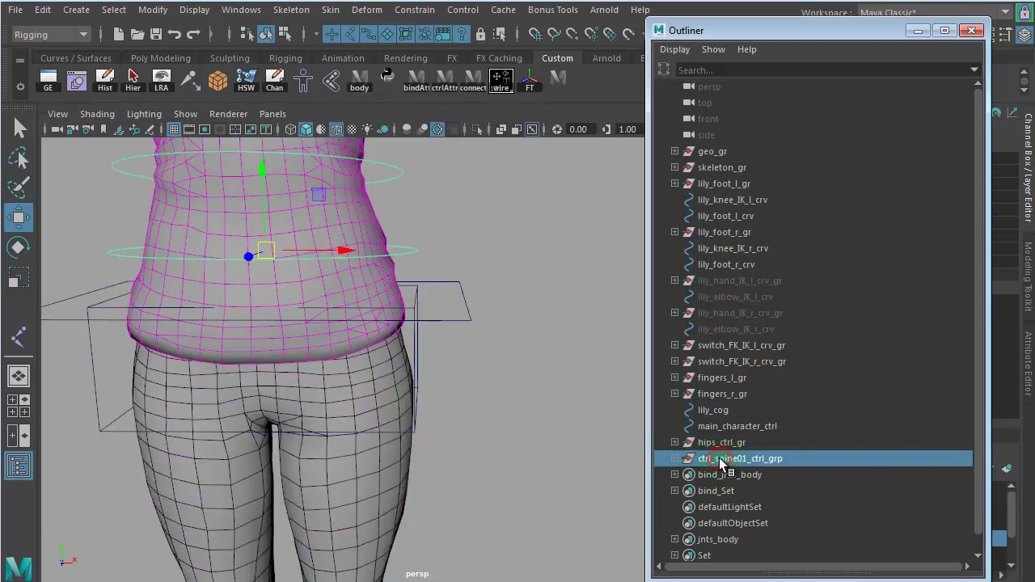
left_click(744, 443, "ctrl")
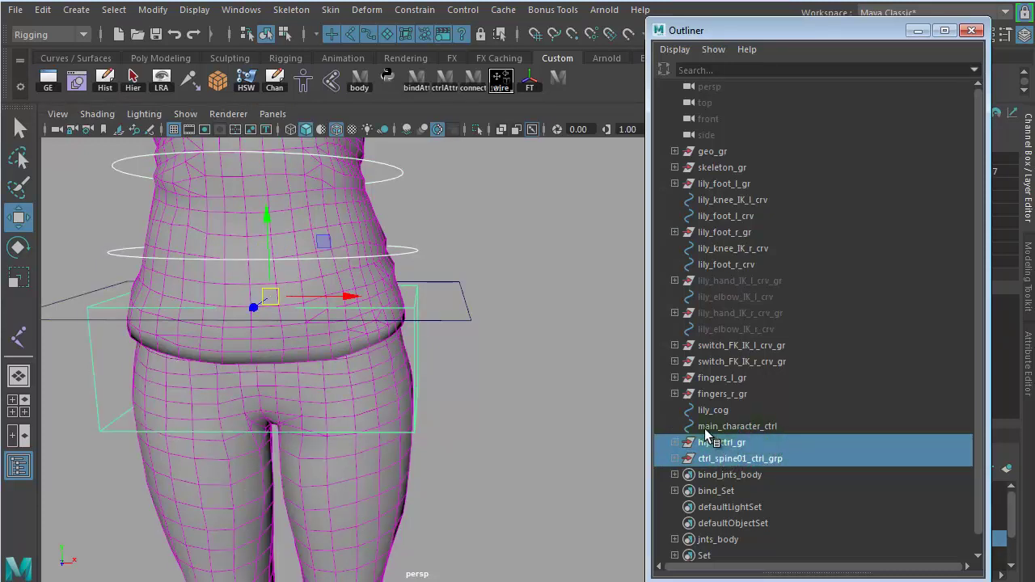
left_click(715, 411, "ctrl")
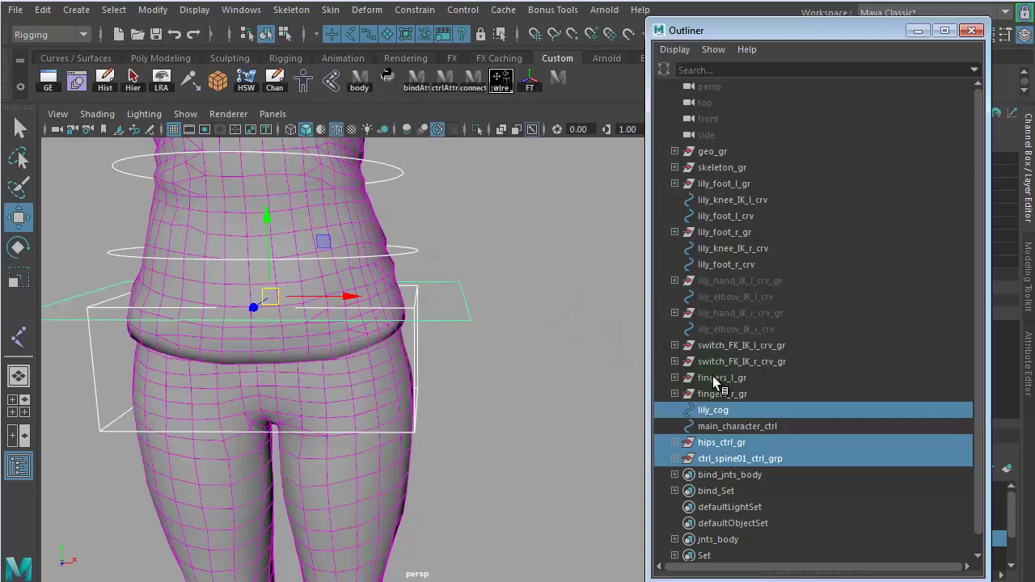
key("p")
Test-move lily_cog to check that the spine and hips controls follow it
left_click(736, 410)
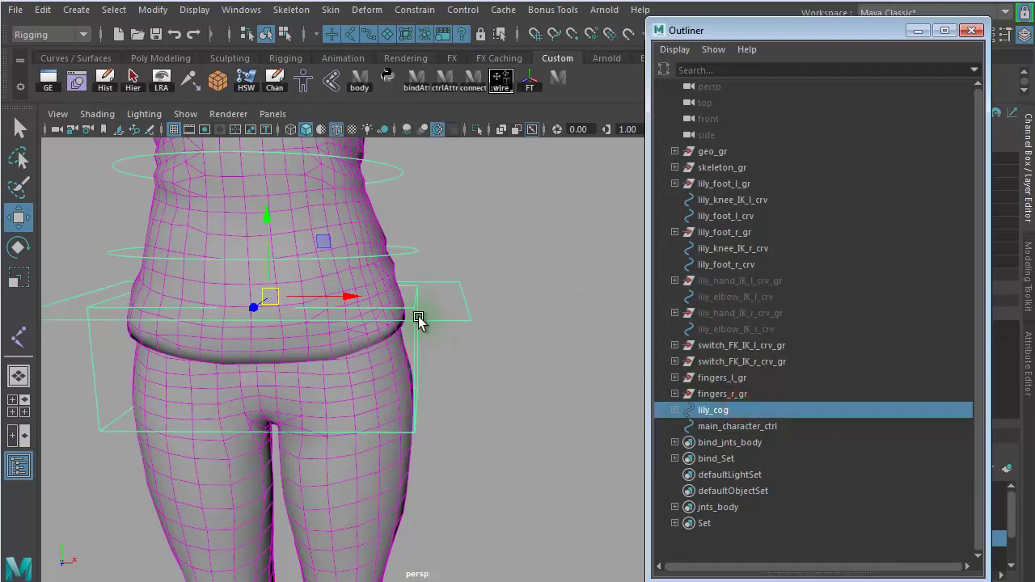
key("f")
left_click(542, 334)
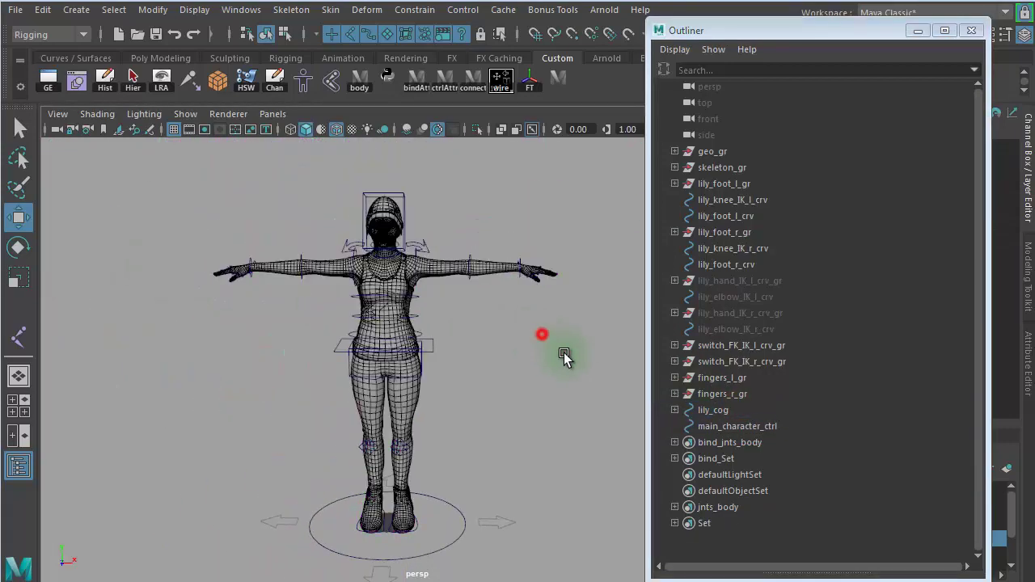
left_click(432, 355)
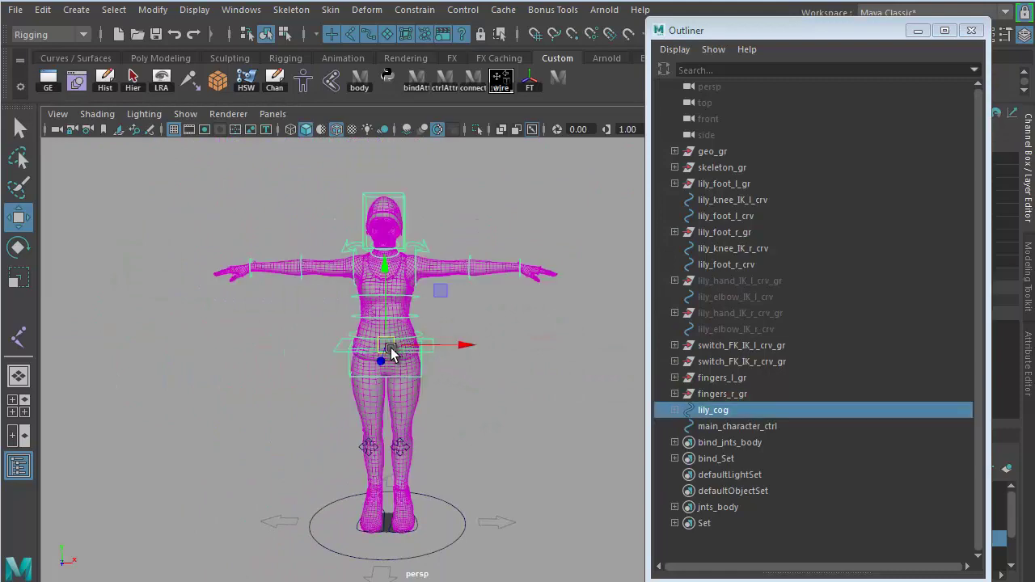
mouse_move(393, 352)
left_mouse_down()
mouse_move(395, 363)
mouse_move(320, 410)
mouse_move(375, 329)
mouse_move(370, 423)
mouse_move(428, 358)
mouse_move(337, 339)
mouse_move(403, 354)
left_mouse_up()
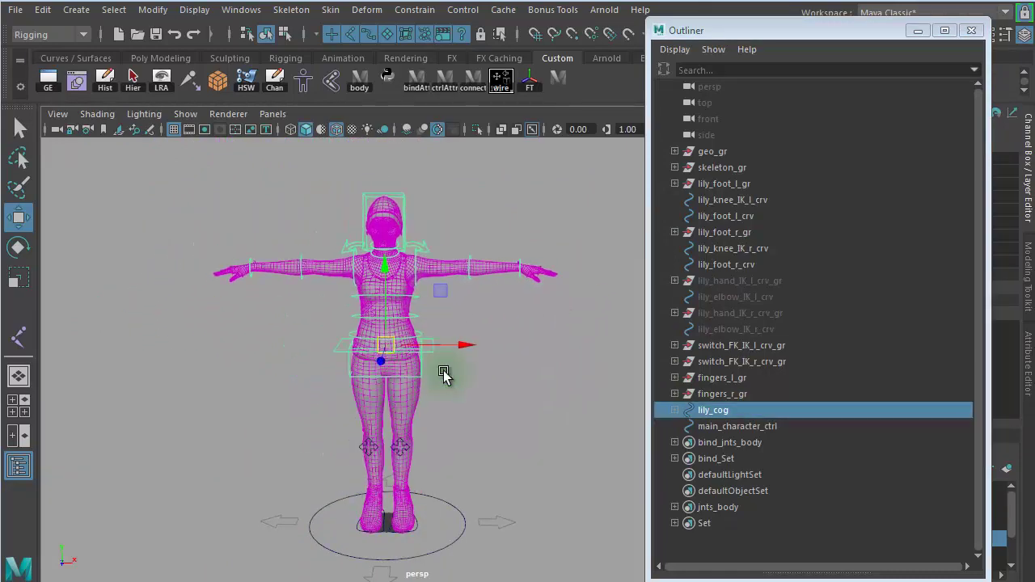
Expand lily_cog in the hierarchy and inspect its ctrl_spine01_ctrl_grp child
right_click_drag(445, 392, 716, 394, "alt")
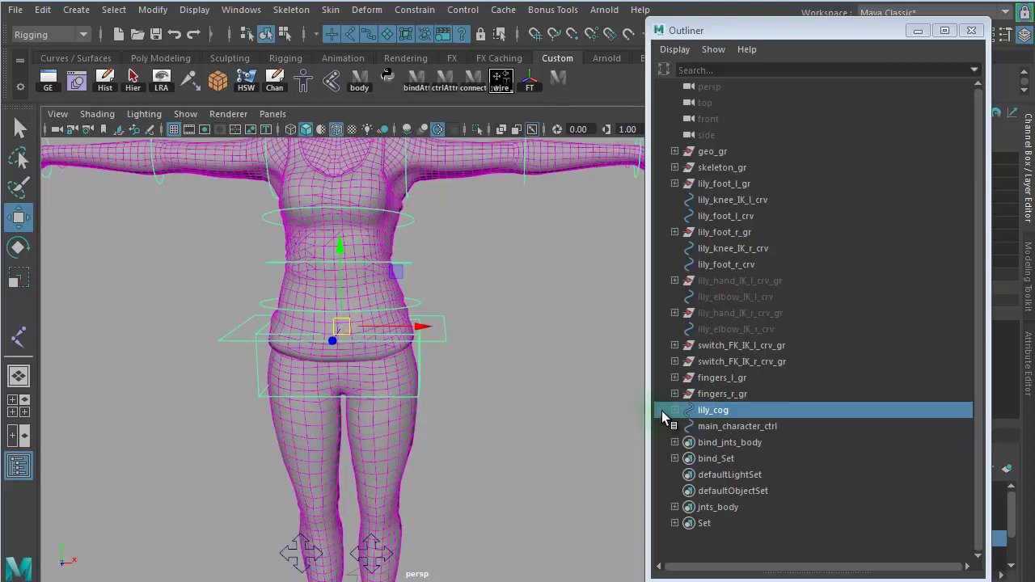
left_click(673, 410)
left_click(738, 426)
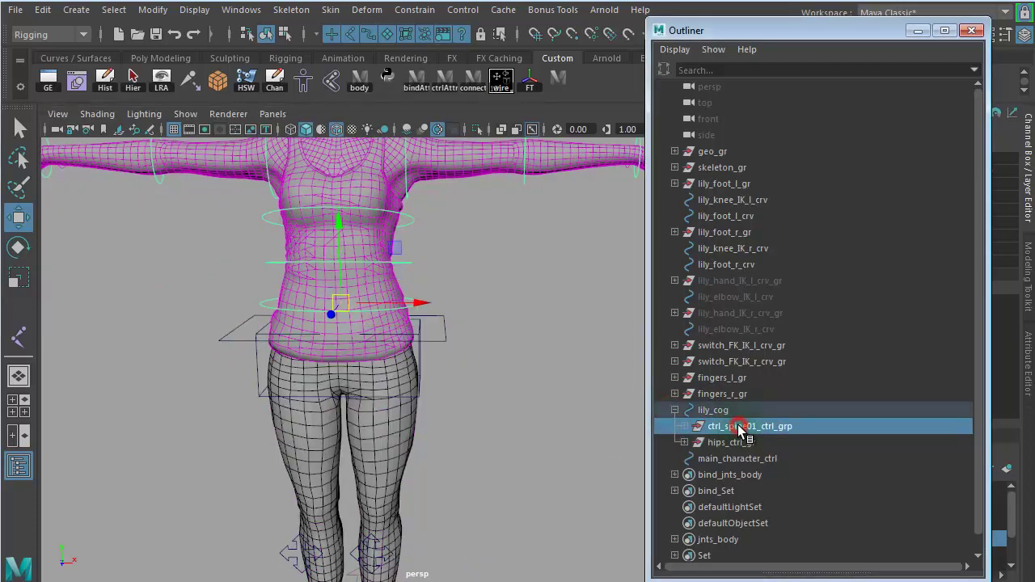
Expand the full hierarchy of ctrl_spine01_ctrl_grp to inspect the spine, arm and neck controls it contains, and collapse it again
left_click_drag(474, 341, 474, 321, "alt")
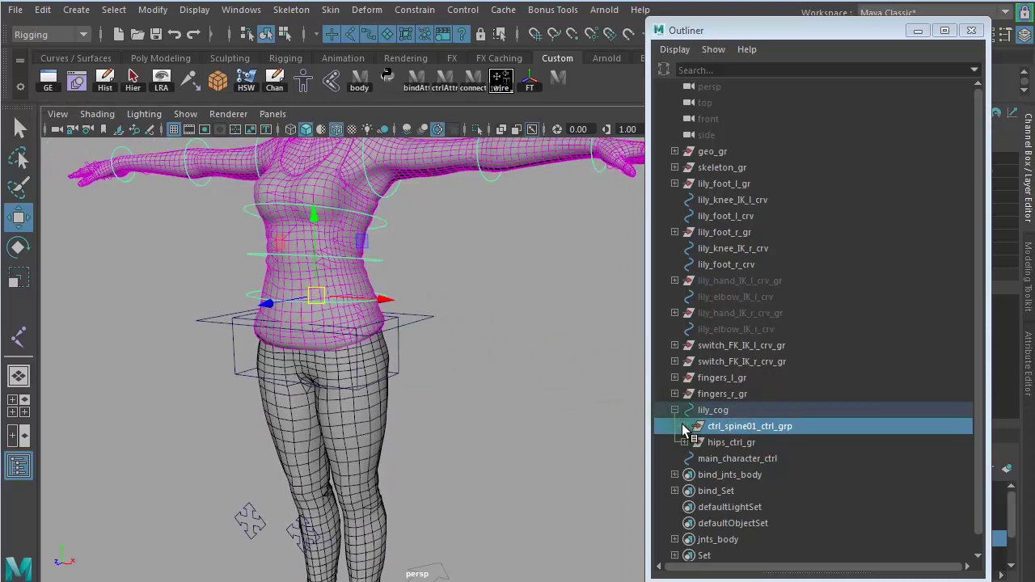
left_click(684, 427, "shift")
left_click_drag(975, 237, 970, 383)
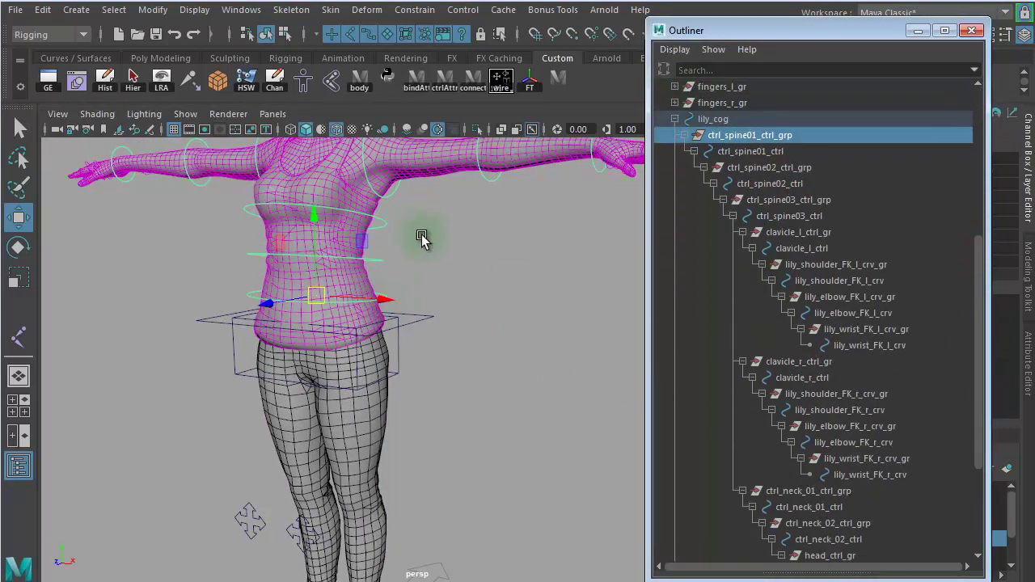
key("f")
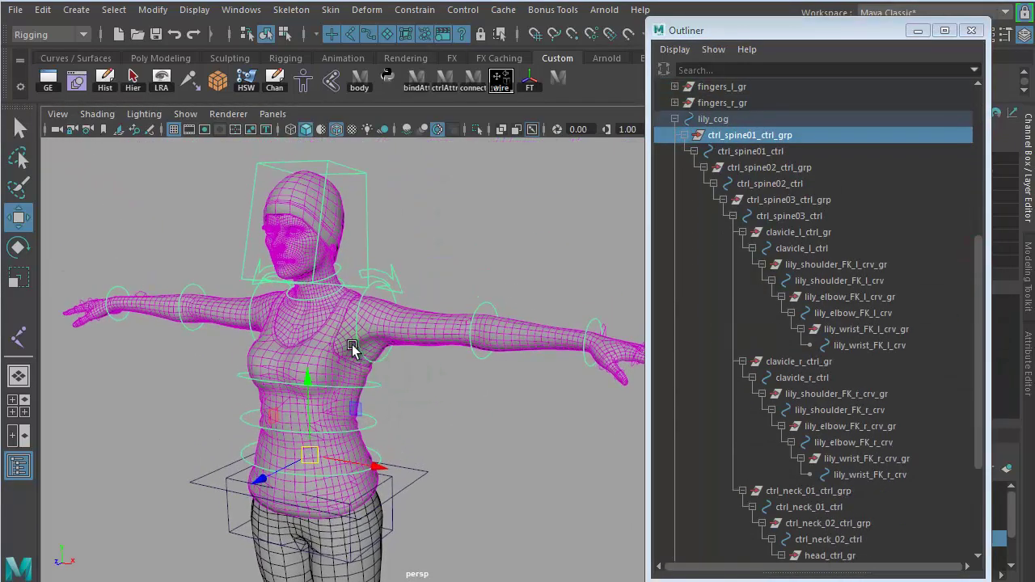
left_click(687, 137)
Test-rotate hips_ctrl_gr to check how it affects the pelvis, and undo the rotation
left_click(727, 426)
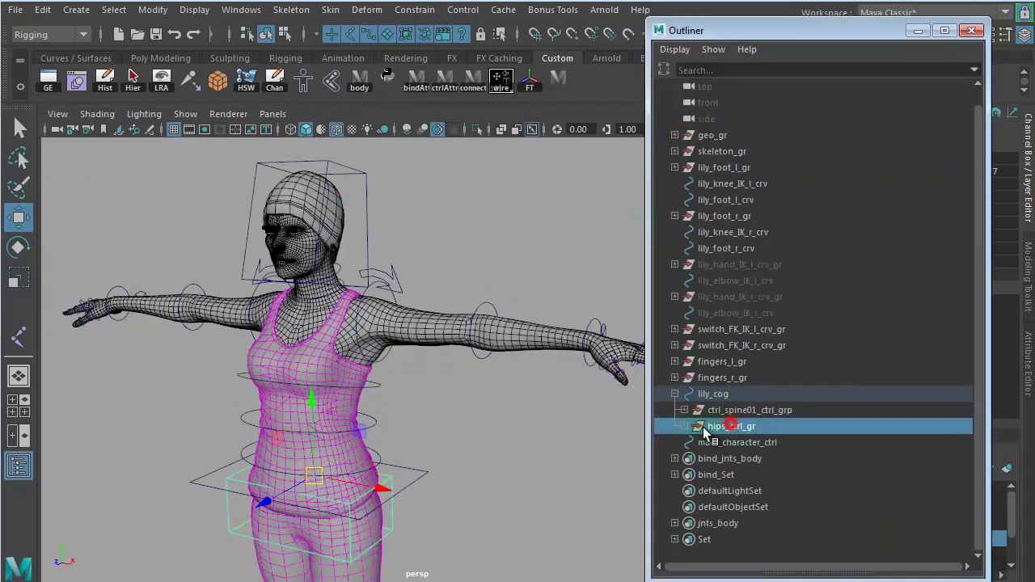
middle_click_drag(496, 454, 507, 242, "alt")
right_click_drag(393, 279, 572, 305, "alt")
middle_click_drag(573, 304, 549, 359, "alt")
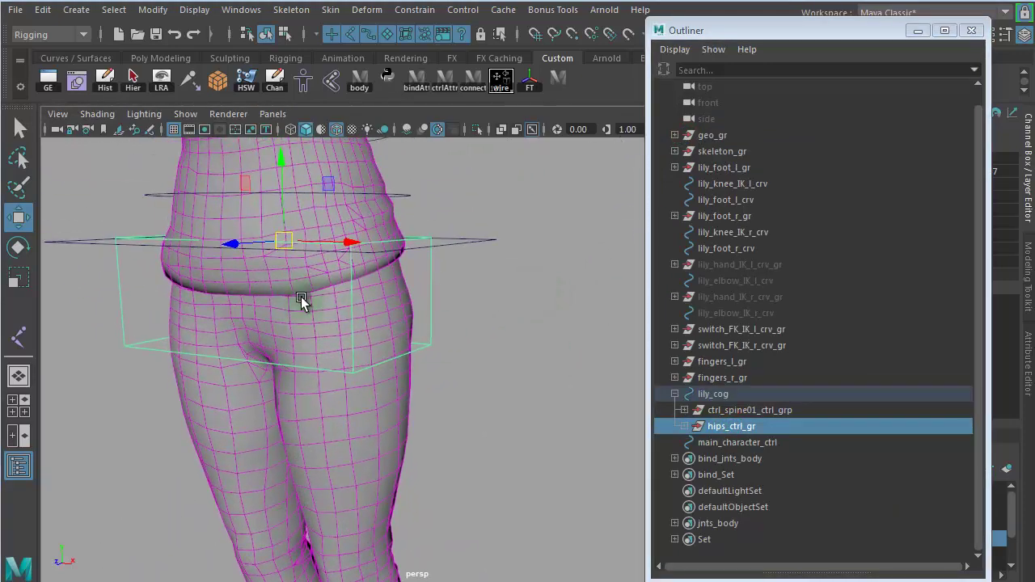
left_click_drag(335, 279, 384, 286, "alt")
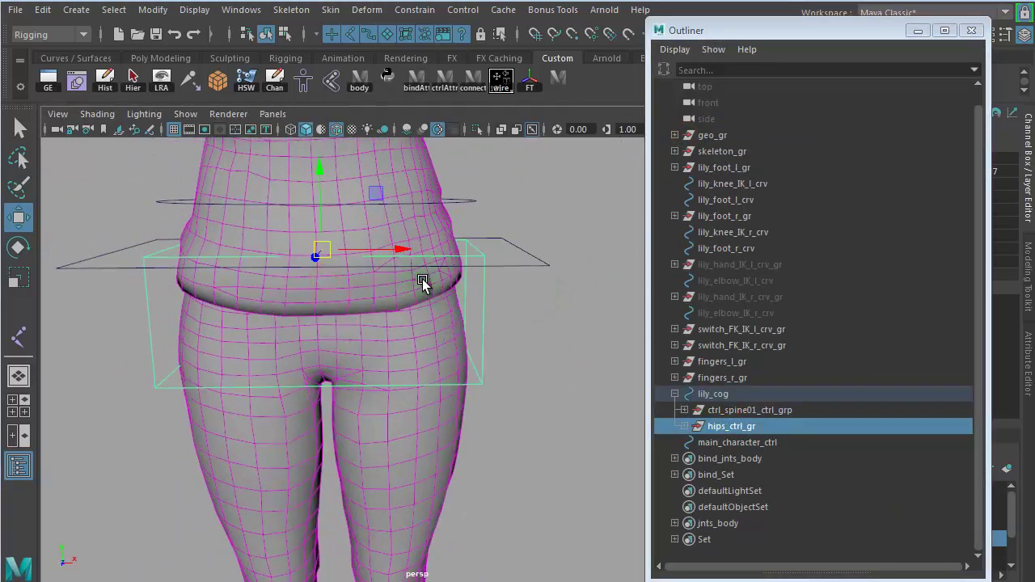
key("e")
left_click_drag(386, 213, 395, 245)
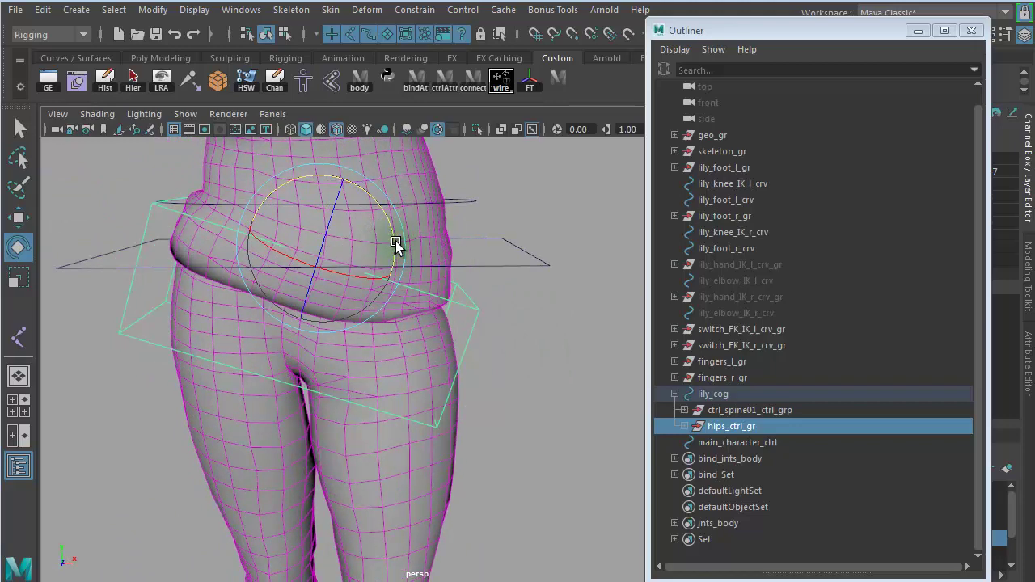
key("ctrl+z")
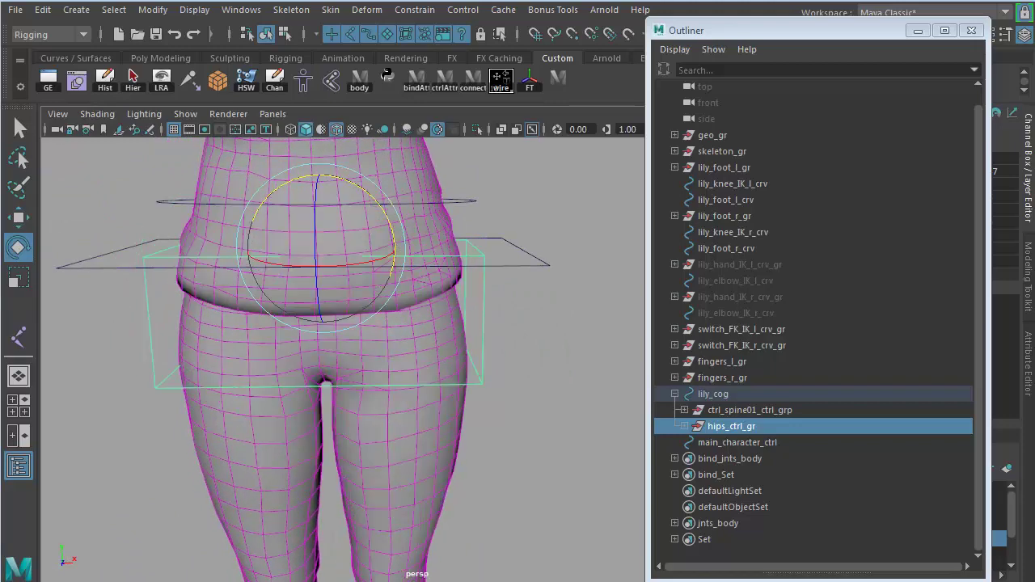
Examine which parts of the rig lily_cog and main_character_ctrl each affect, including the main control around the feet
key("Up")
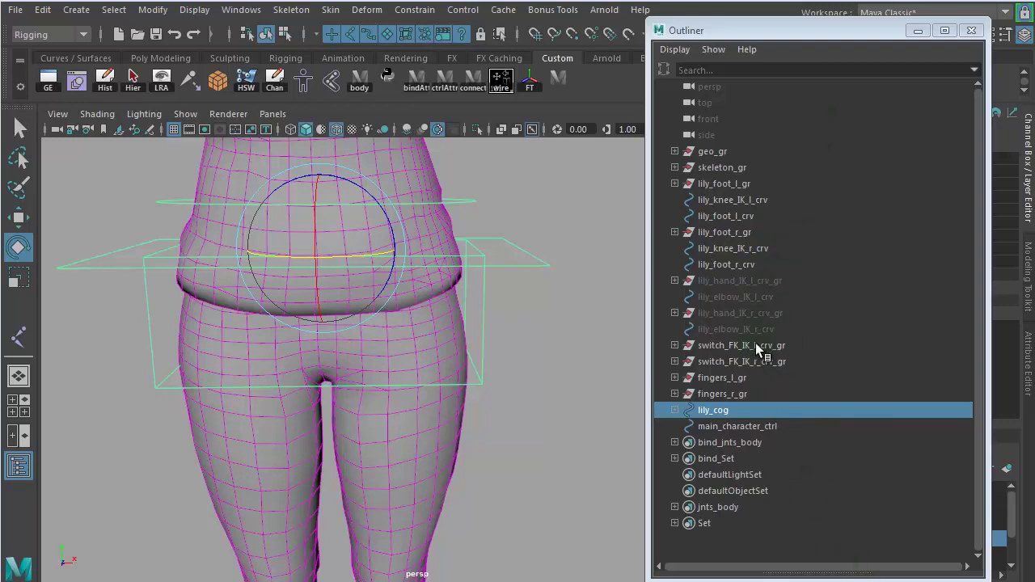
right_click_drag(492, 340, 277, 360, "alt")
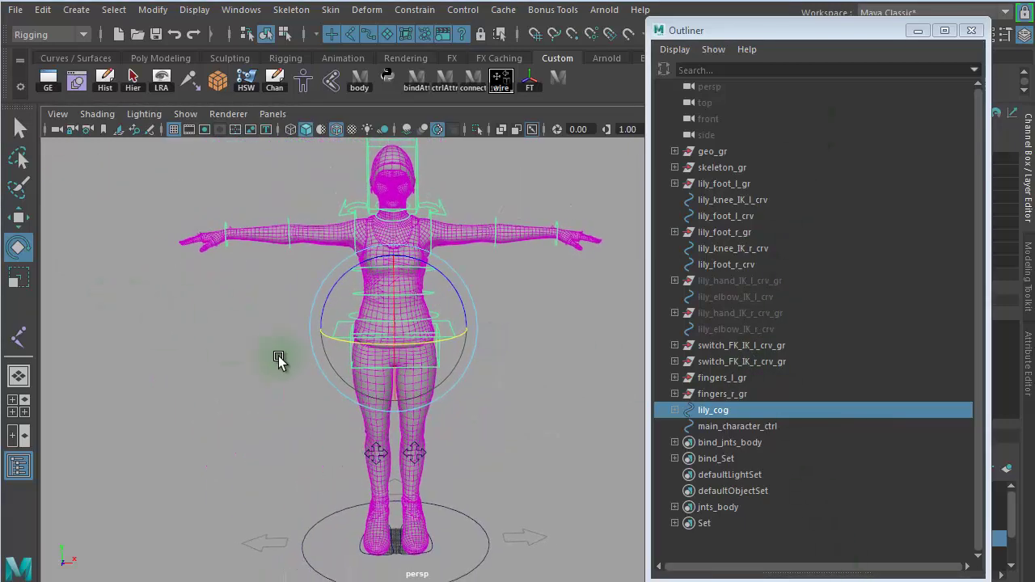
left_click(473, 520)
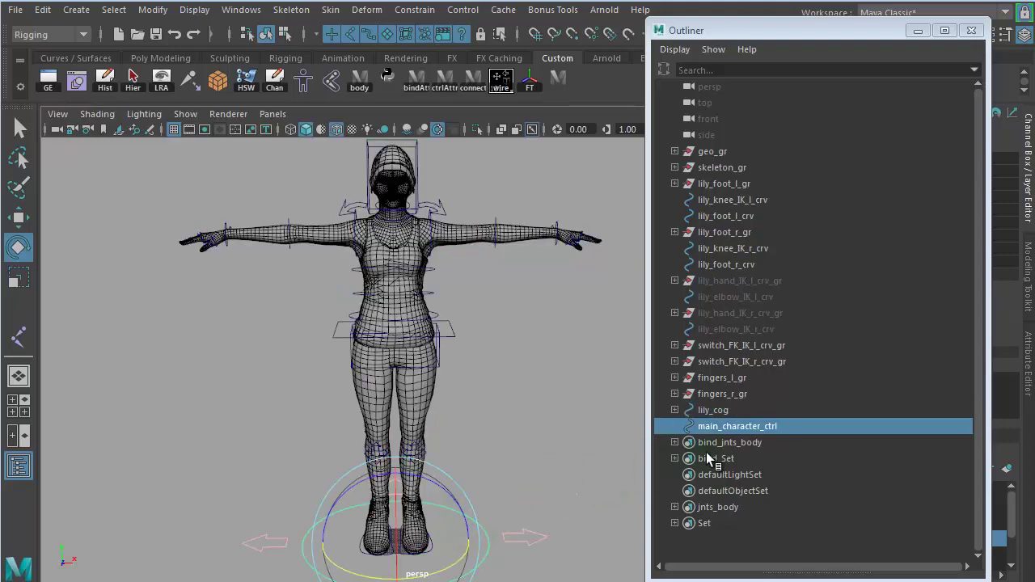
right_click_drag(453, 474, 566, 454, "alt")
middle_click_drag(566, 455, 527, 243, "alt")
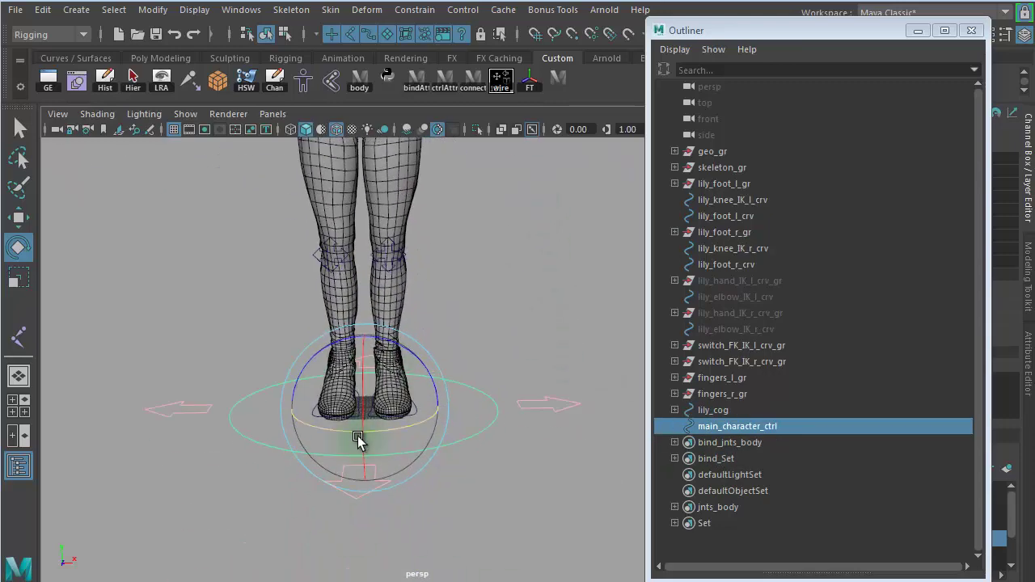
left_click(513, 306)
middle_click_drag(553, 296, 558, 486, "alt")
right_click_drag(579, 459, 498, 440, "alt")
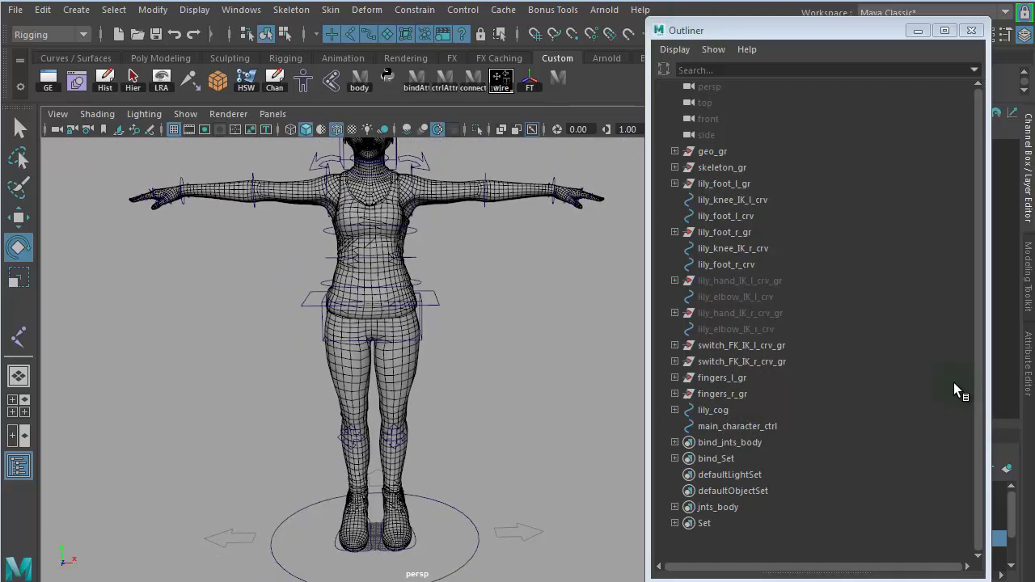
Parent skeleton_gr and all the remaining control groups and curves through lily_cog under main_character_ctrl, leaving geo_gr out
left_click(777, 426)
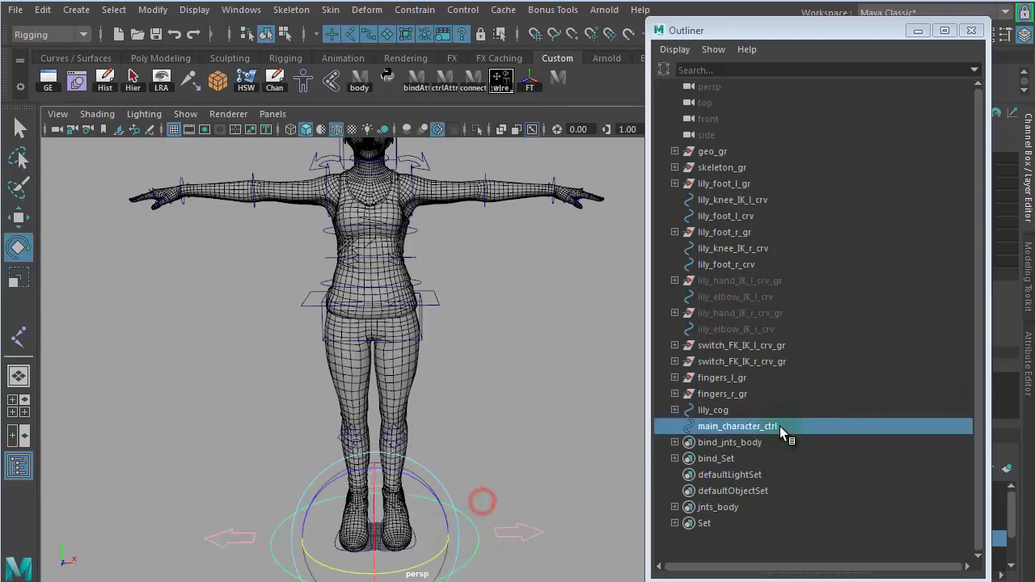
left_click(772, 425)
left_click(736, 411)
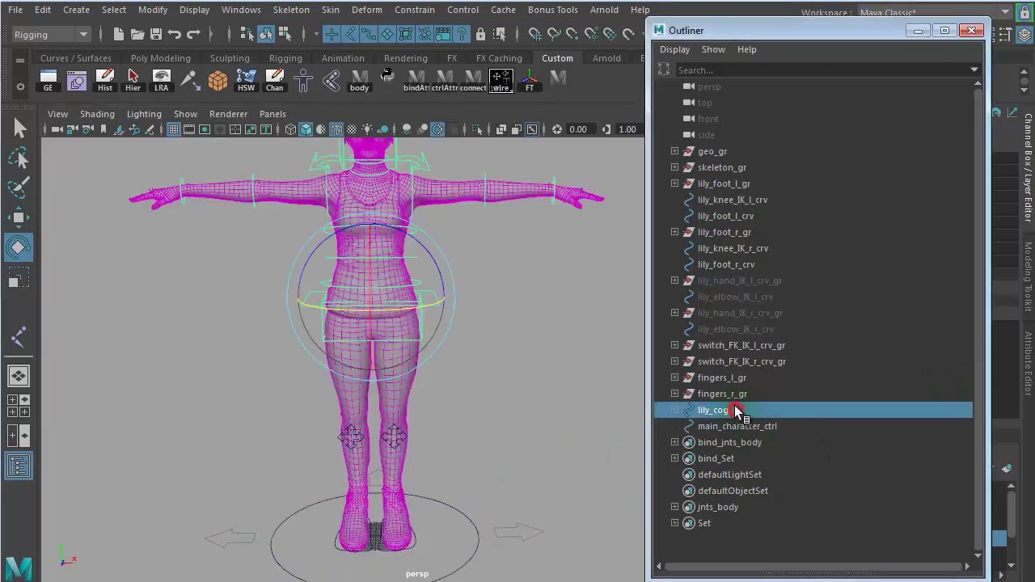
left_click_drag(743, 393, 746, 170)
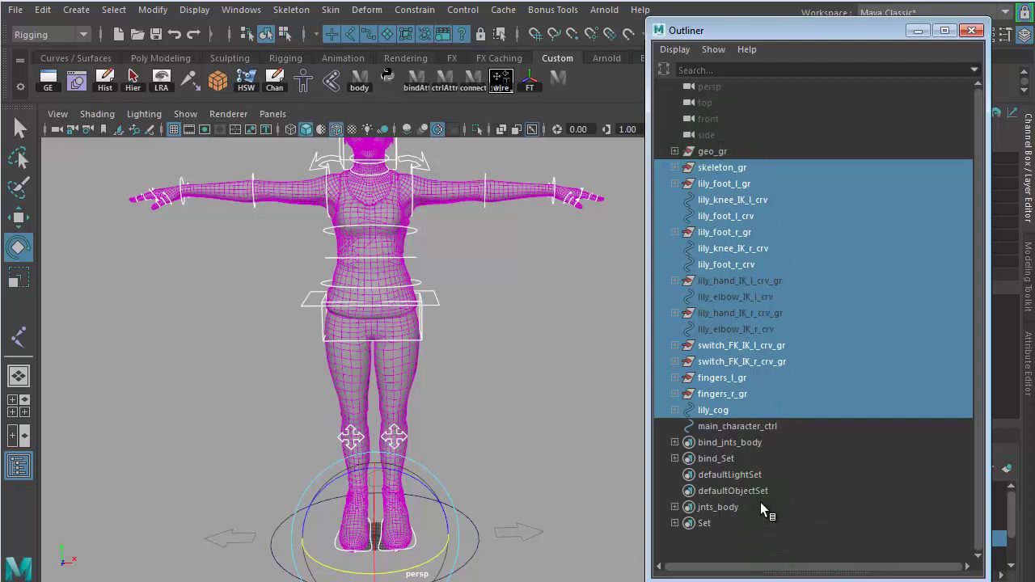
left_click(741, 426, "ctrl")
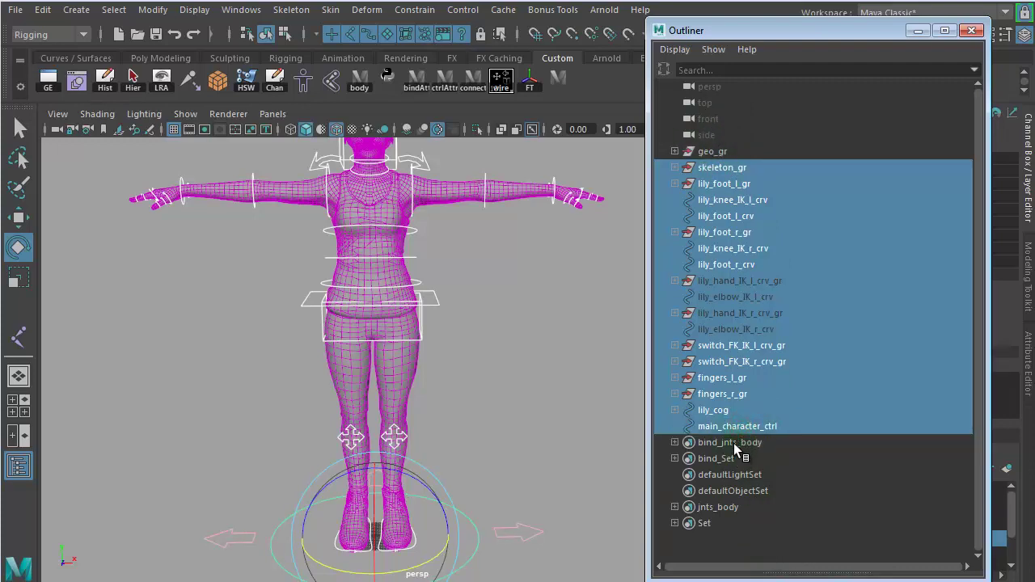
key("p")
left_click(530, 413)
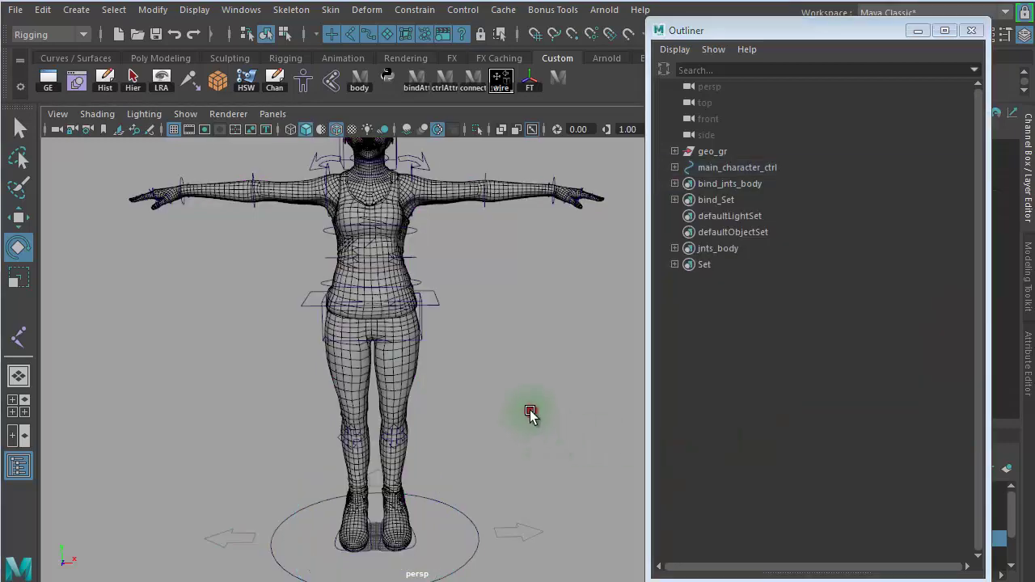
Test-move main_character_ctrl to check that the whole character follows it, and undo the move
right_click_drag(562, 416, 434, 434, "alt")
left_click(453, 446)
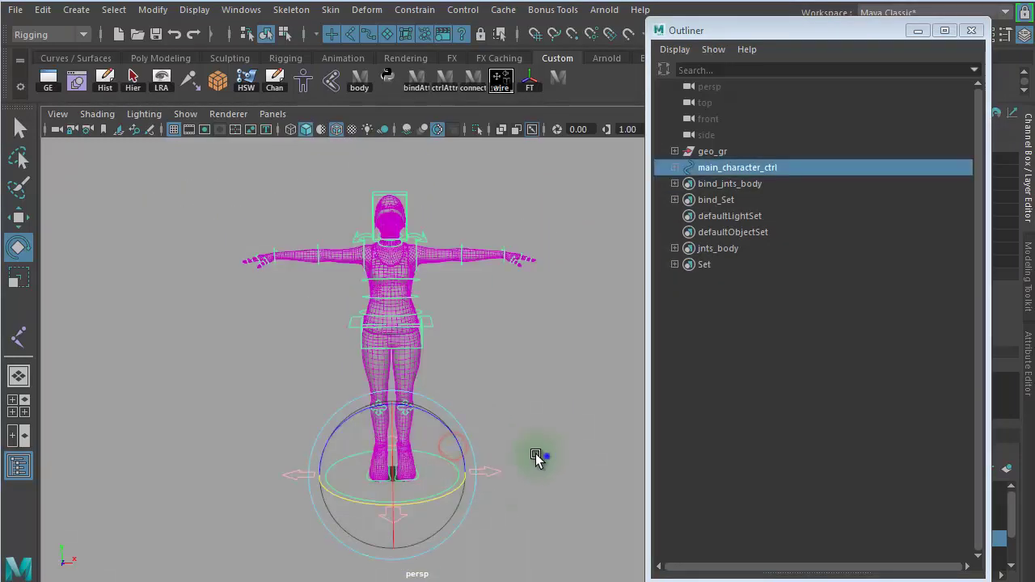
right_click_drag(536, 457, 456, 455, "alt")
key("w")
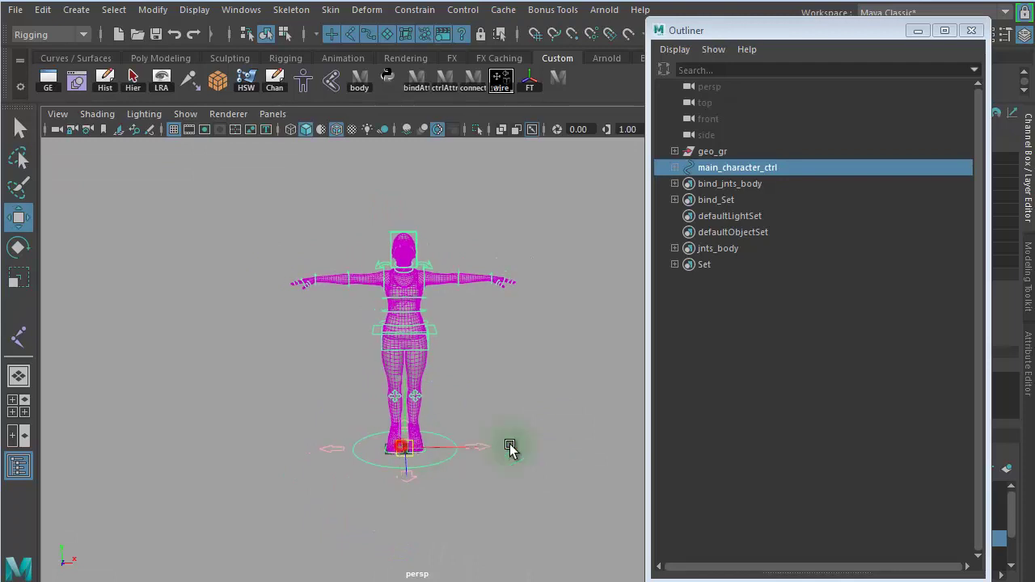
left_click_drag(509, 444, 377, 421)
key("ctrl+z")
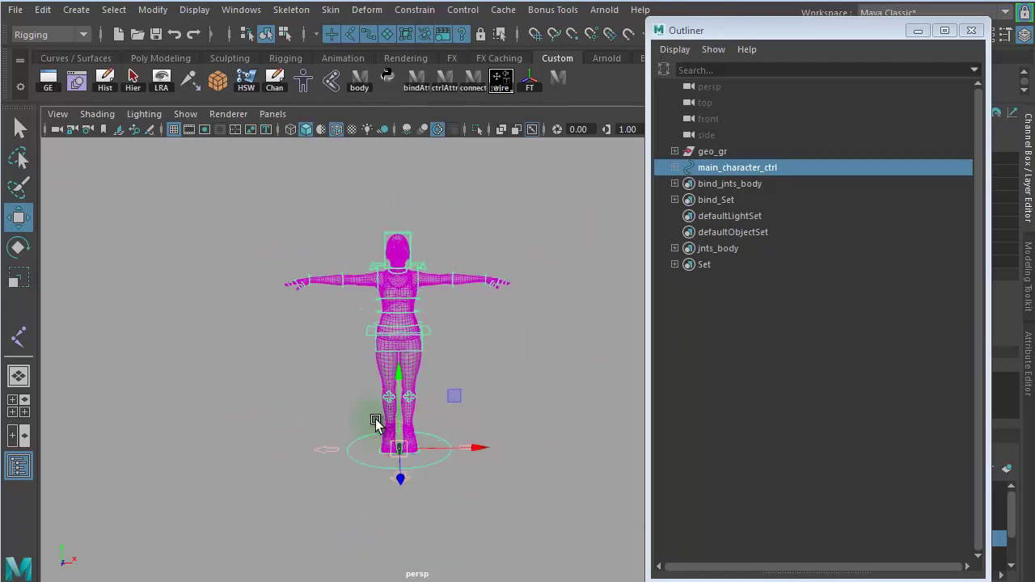
Test-rotate and test-scale main_character_ctrl to check how the whole rig responds, undoing the changes
key("e")
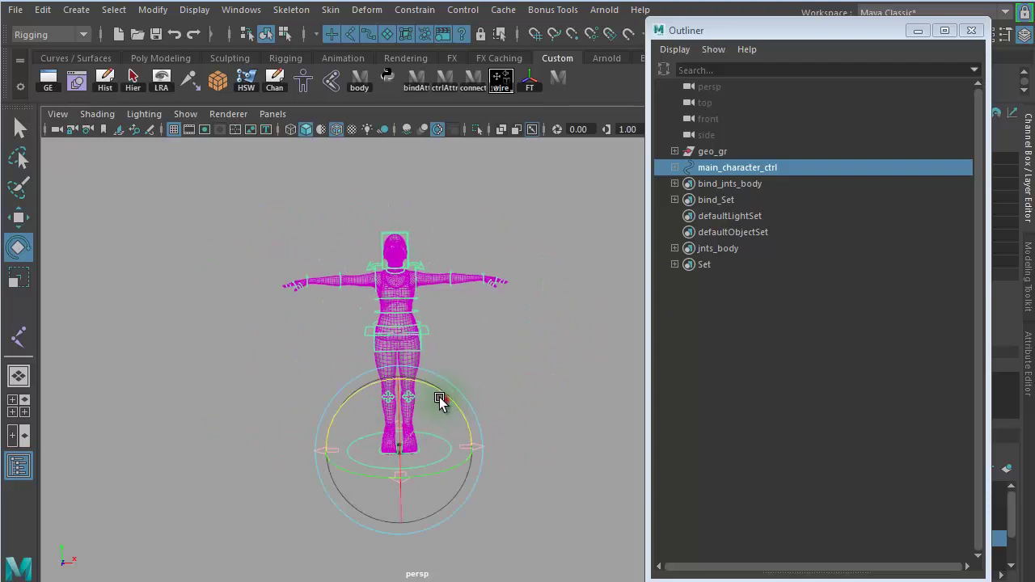
left_click_drag(441, 398, 496, 405)
left_click_drag(426, 426, 423, 383)
key("ctrl+z")
key("ctrl+z")
key("ctrl+z")
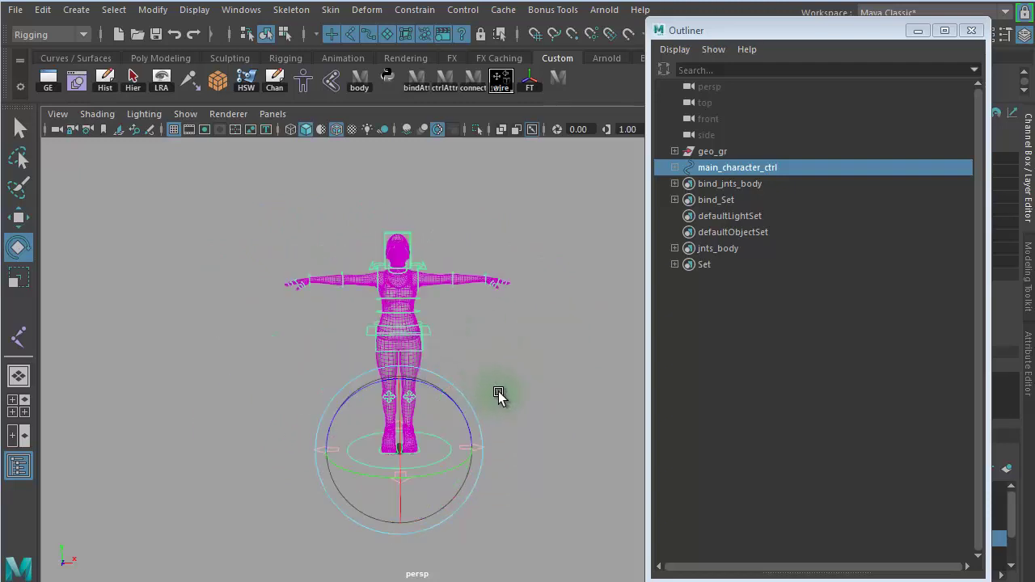
key("r")
left_click_drag(395, 449, 448, 365)
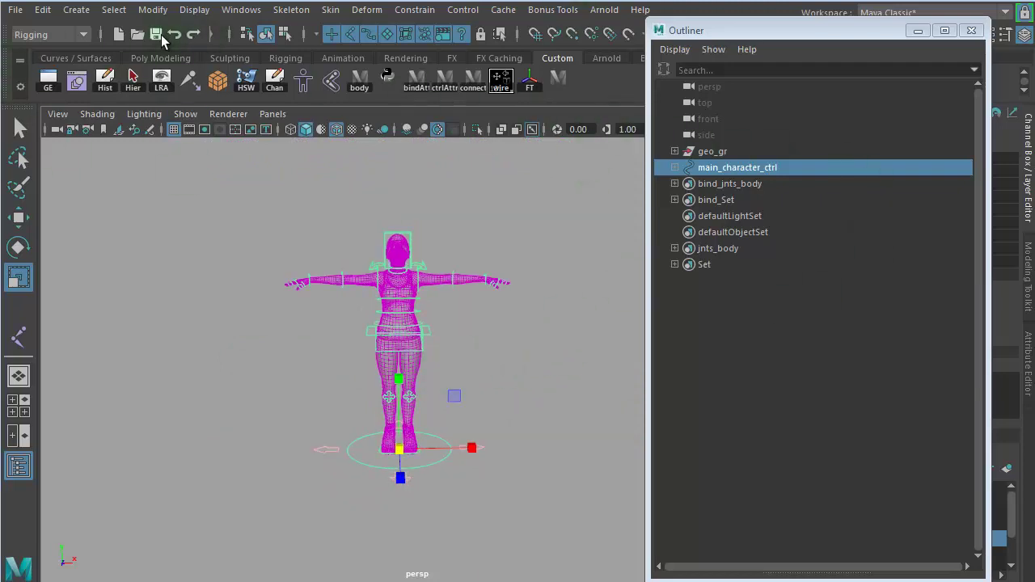
Save the scene as a new incremented version
left_click(15, 9)
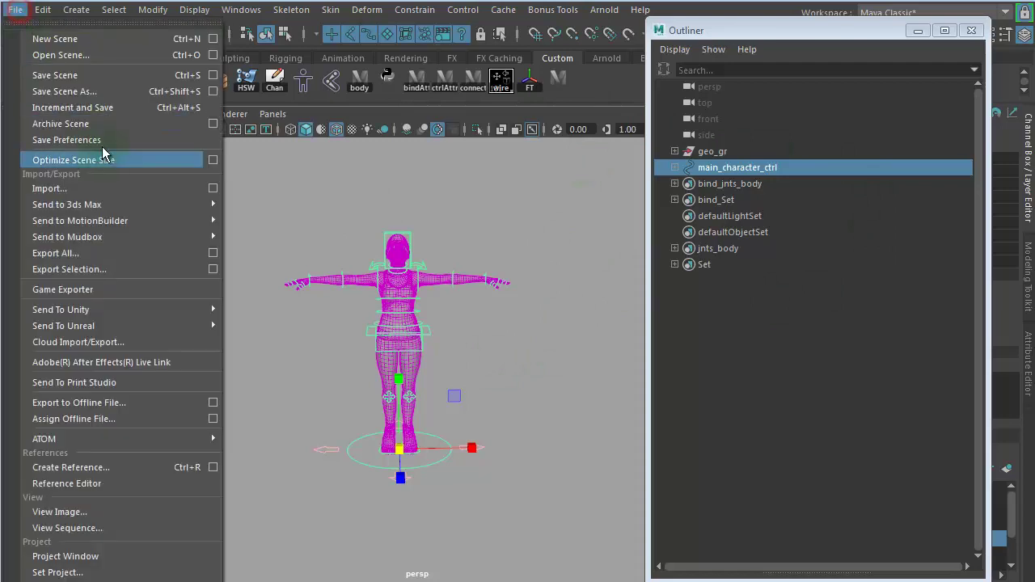
left_click(103, 108)
left_click(622, 381)
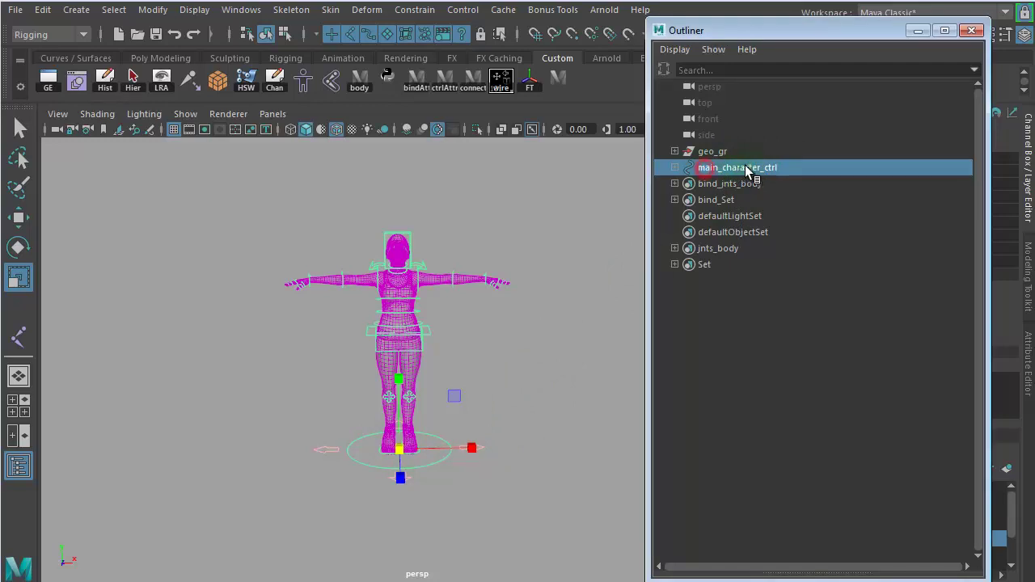
Group main_character_ctrl together with geo_gr and name the new group lilly
left_click(724, 152, "ctrl")
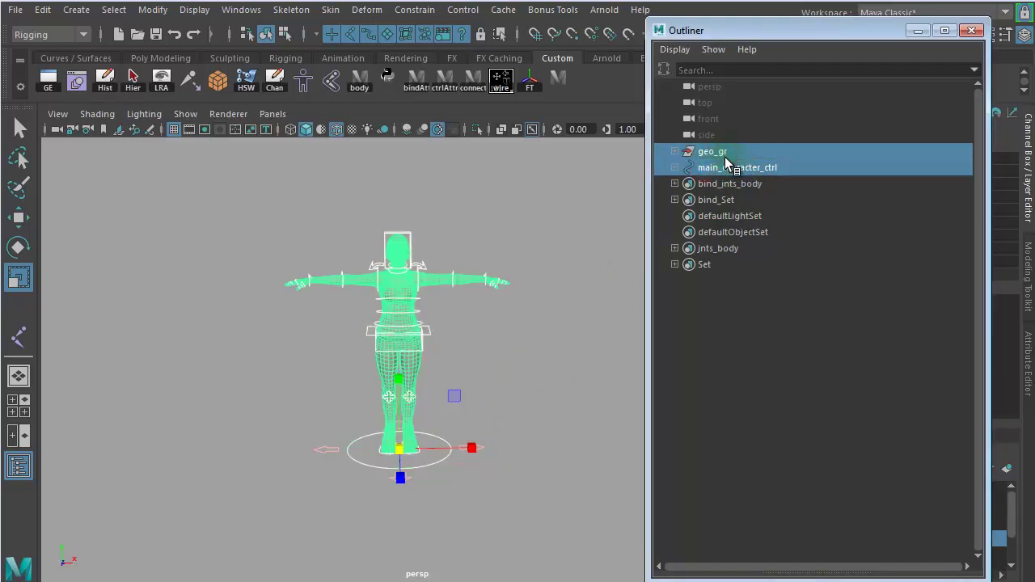
key("ctrl+g")
double_click(728, 152)
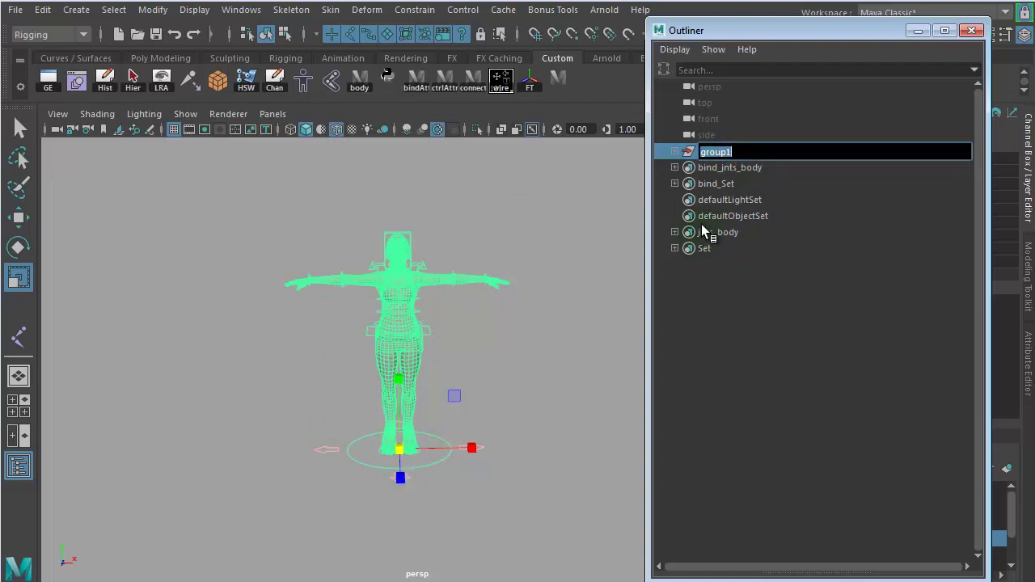
type("iii")
type("lill")
type("y")
key("Return")
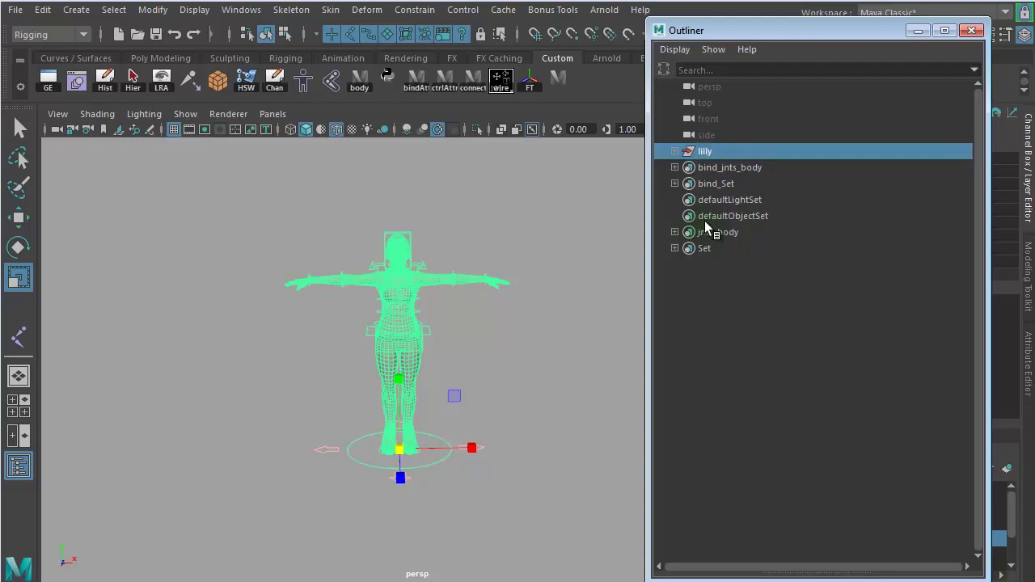
Expand the lilly group, geo_gr and main_character_ctrl to inspect their contents
left_click(674, 151)
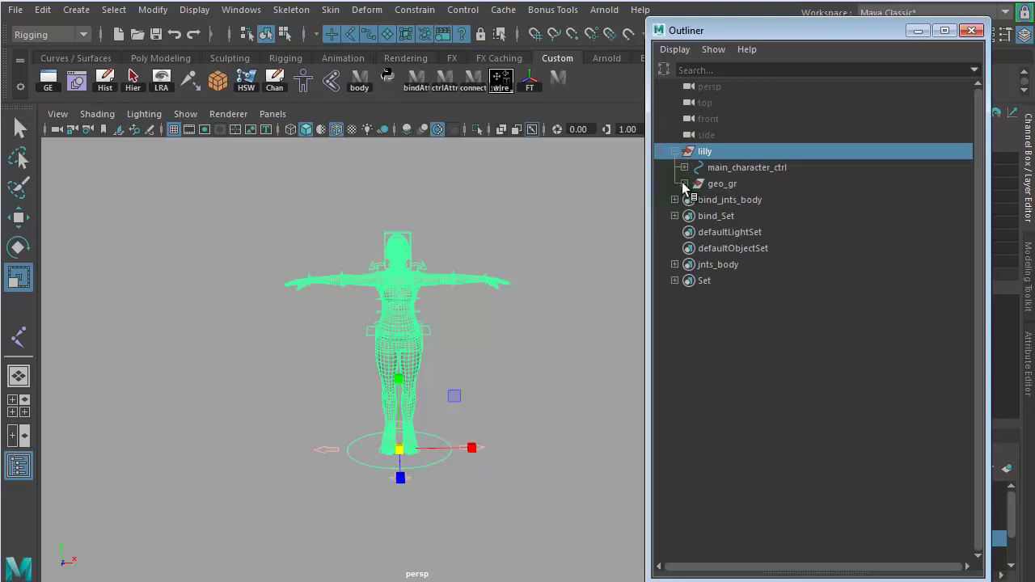
left_click(684, 183)
left_click(684, 168)
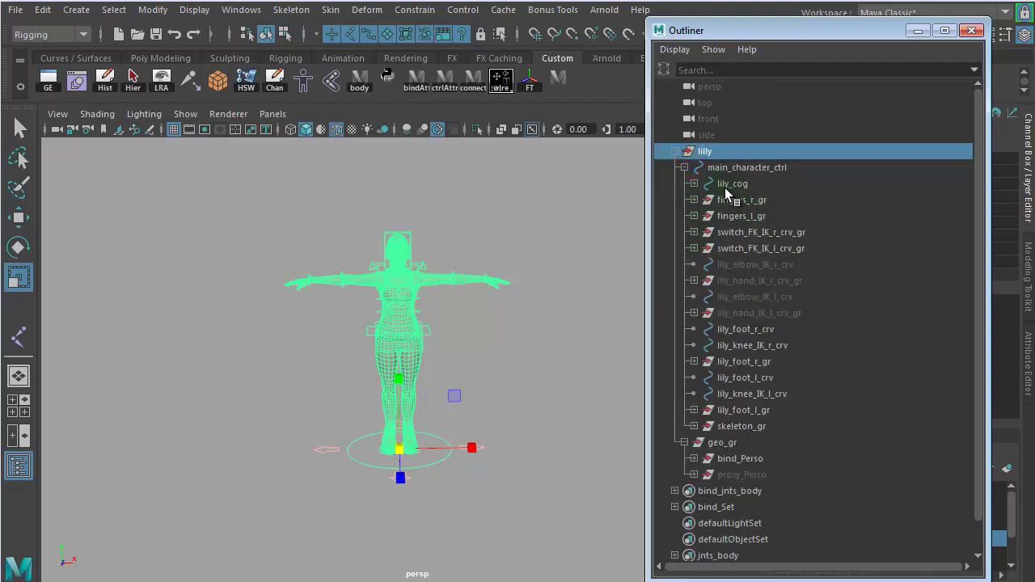
Rename the top group to lily_gr, collapse its hierarchy and move the Outliner clear of the Channel Box
double_click(717, 152)
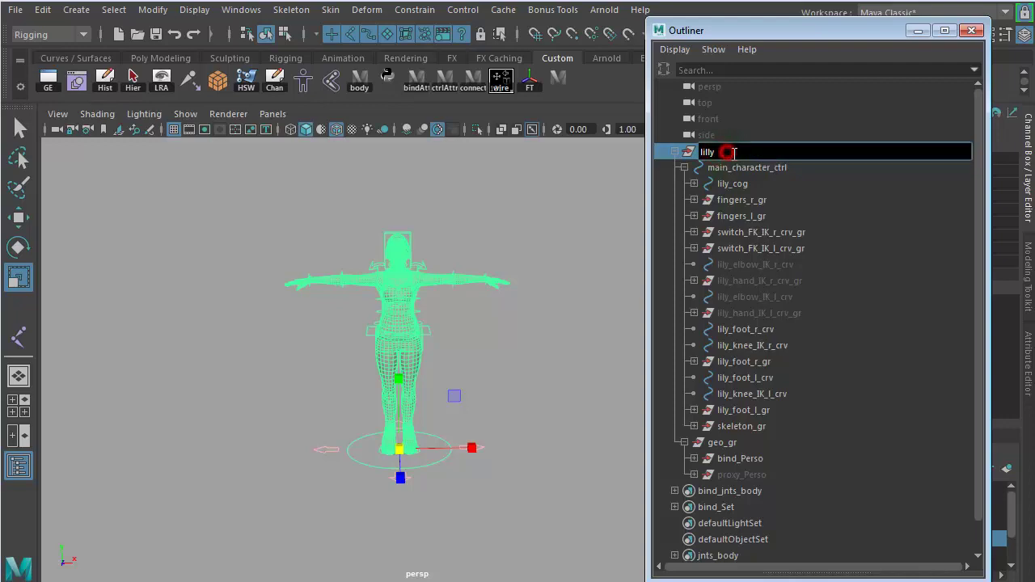
key("BackSpace")
key("BackSpace")
type("y_gr")
key("Return")
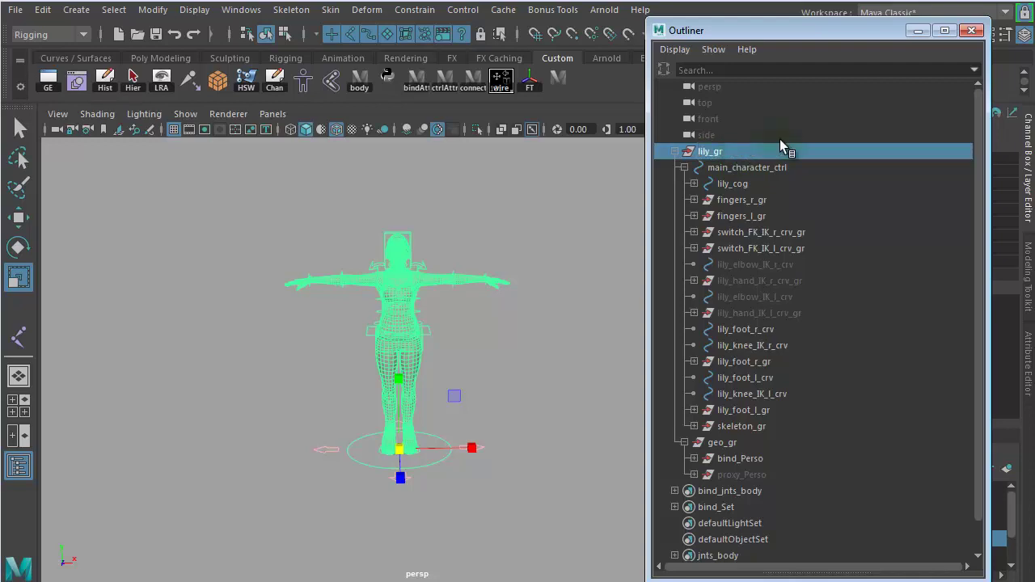
left_click(676, 153)
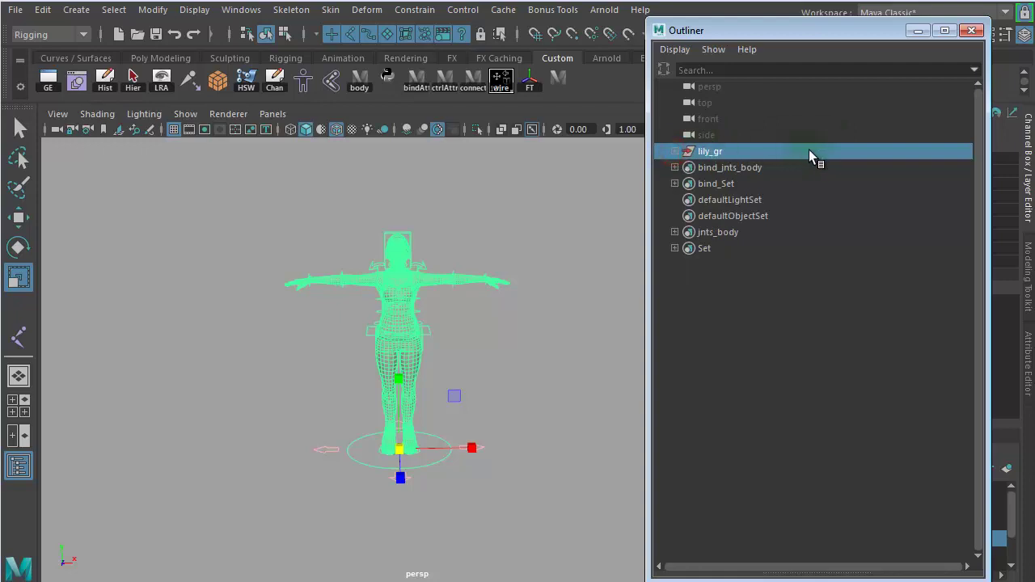
left_click_drag(771, 31, 582, 123)
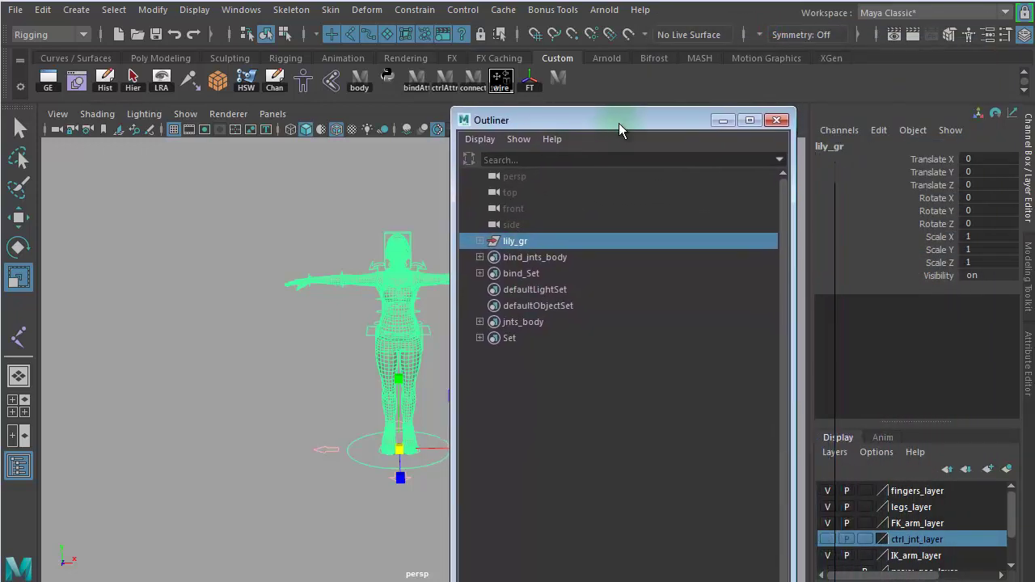
Examine lily_gr's channels and its hierarchy, collapsing geo_gr and leaving main_character_ctrl expanded to show its children
left_click_drag(921, 158, 918, 280)
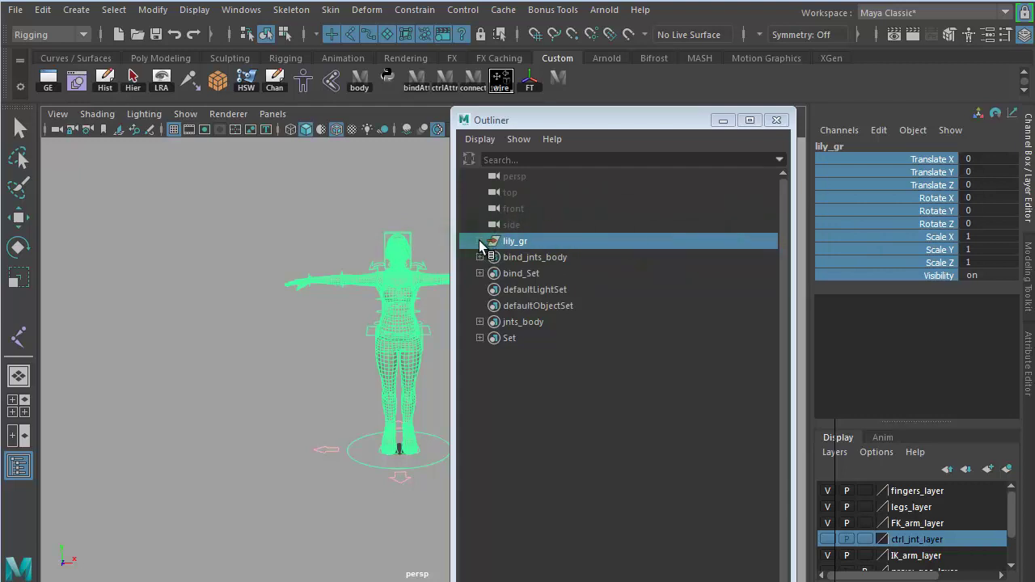
left_click_drag(568, 119, 623, 30)
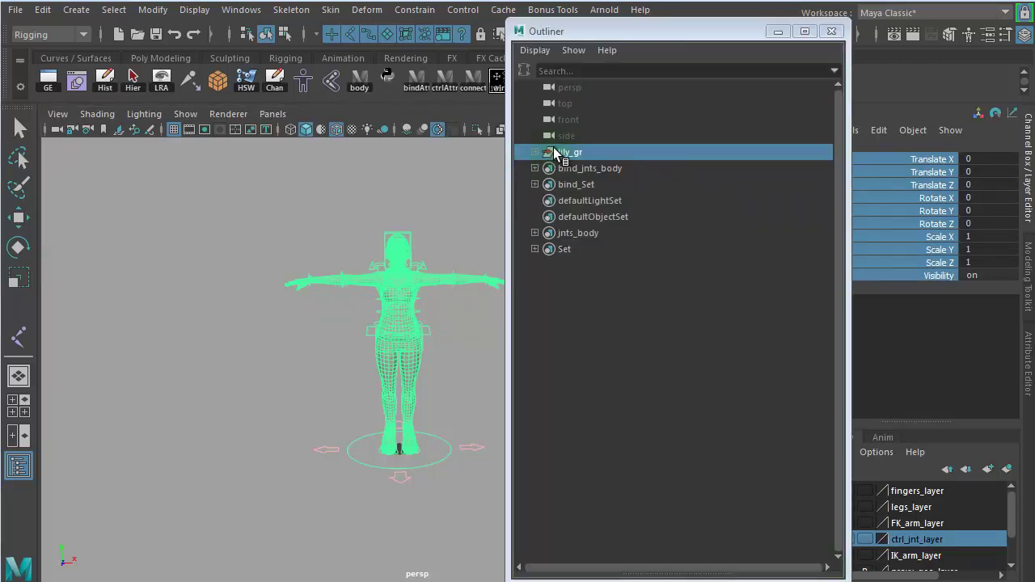
left_click(535, 152)
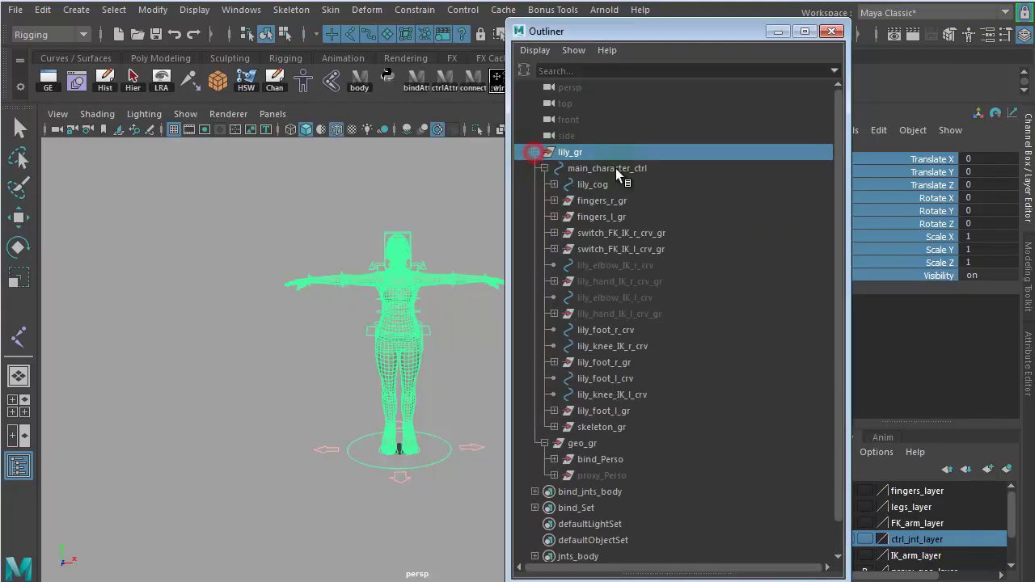
left_click(544, 170)
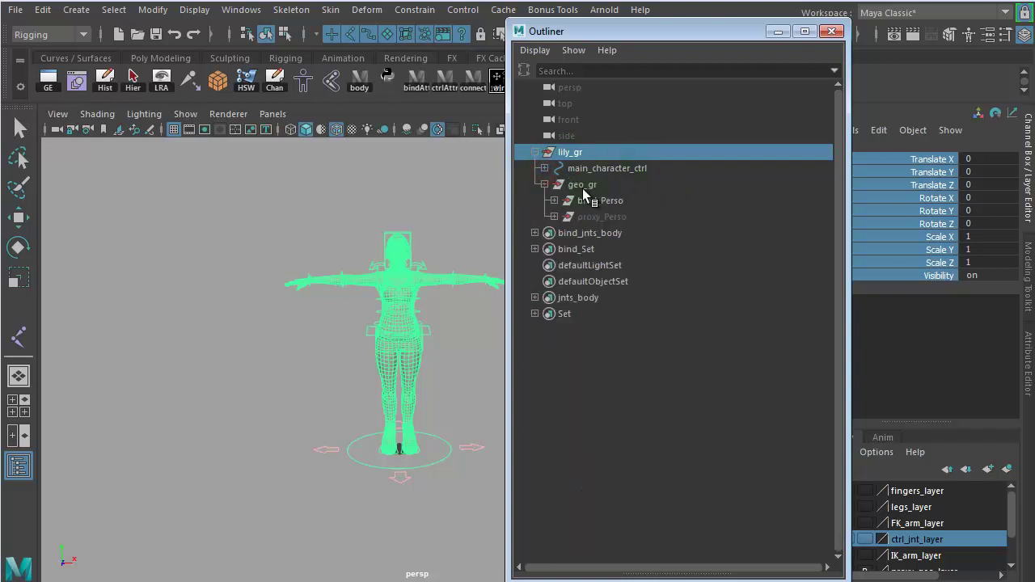
left_click(599, 185)
left_click(545, 185)
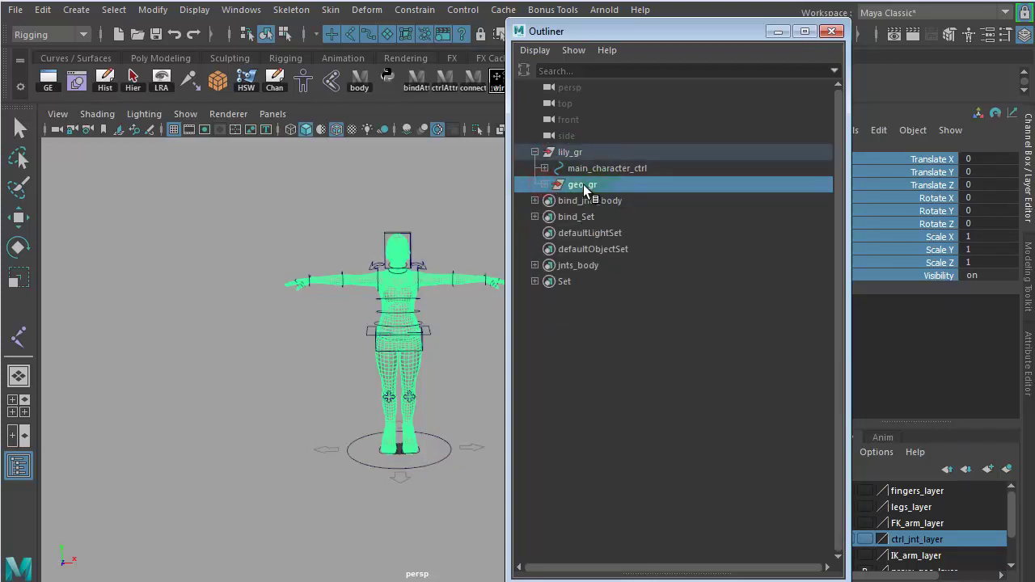
left_click(584, 169)
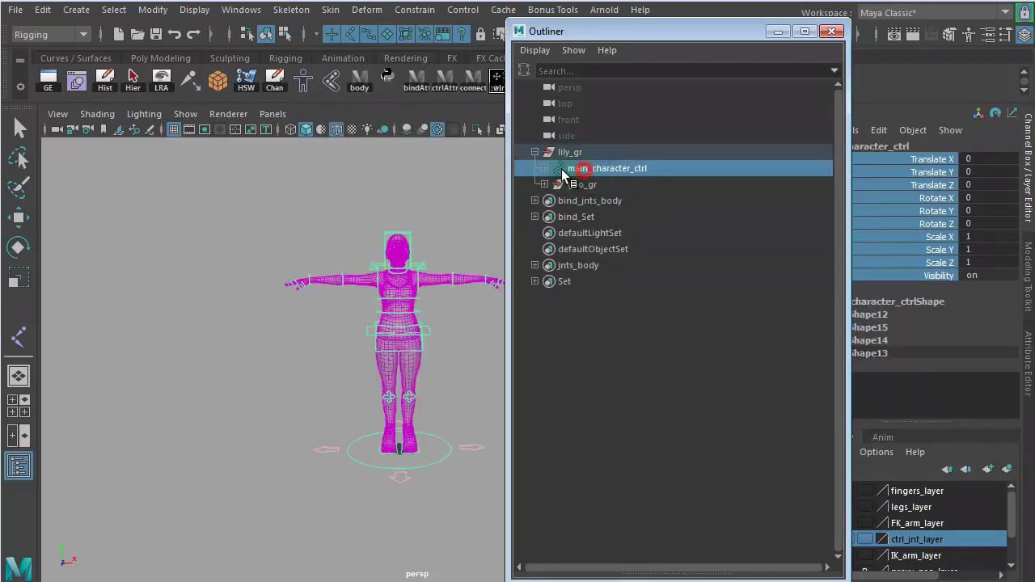
left_click(543, 168)
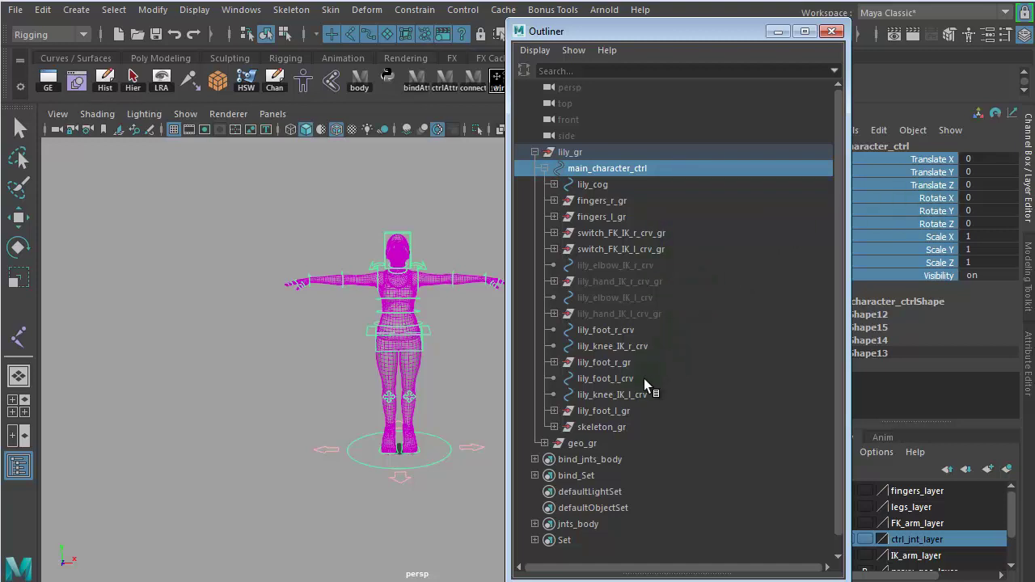
Highlight both foot curves, knee IK curves and foot groups under main_character_ctrl and examine them around the legs
left_click(624, 332, "ctrl")
left_click(630, 346, "ctrl")
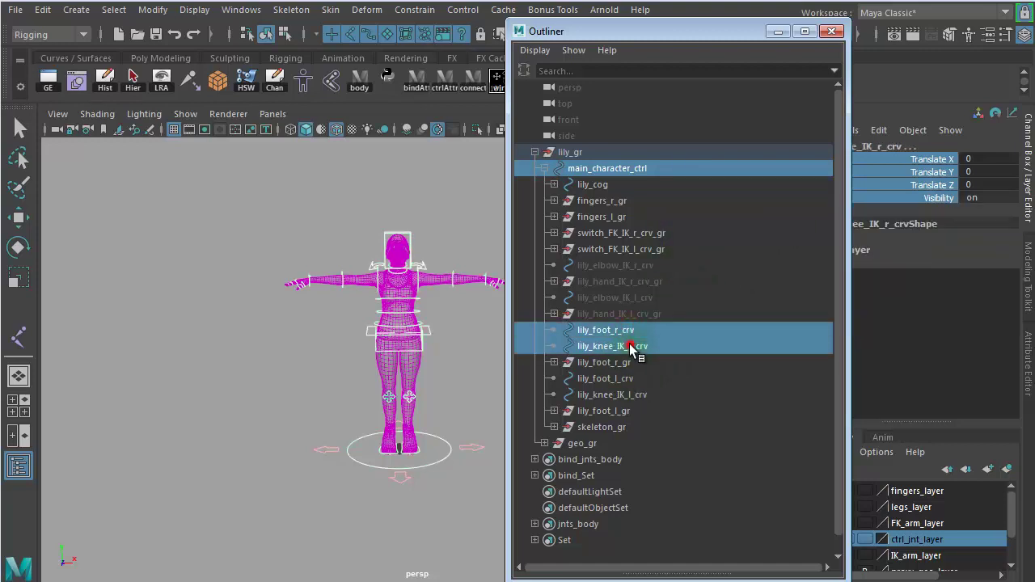
left_click(624, 363, "ctrl")
left_click(624, 379, "ctrl")
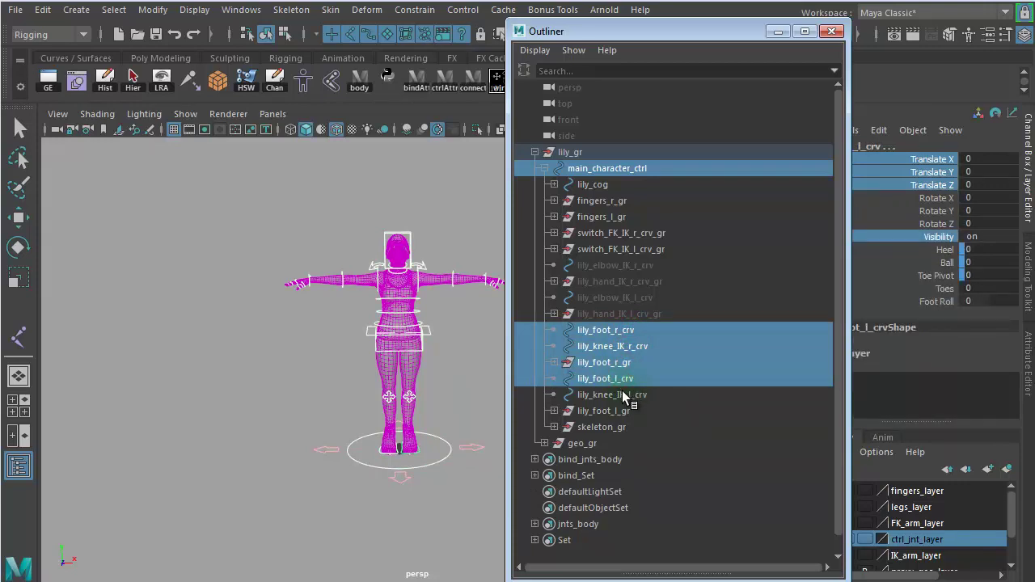
left_click(628, 395, "ctrl")
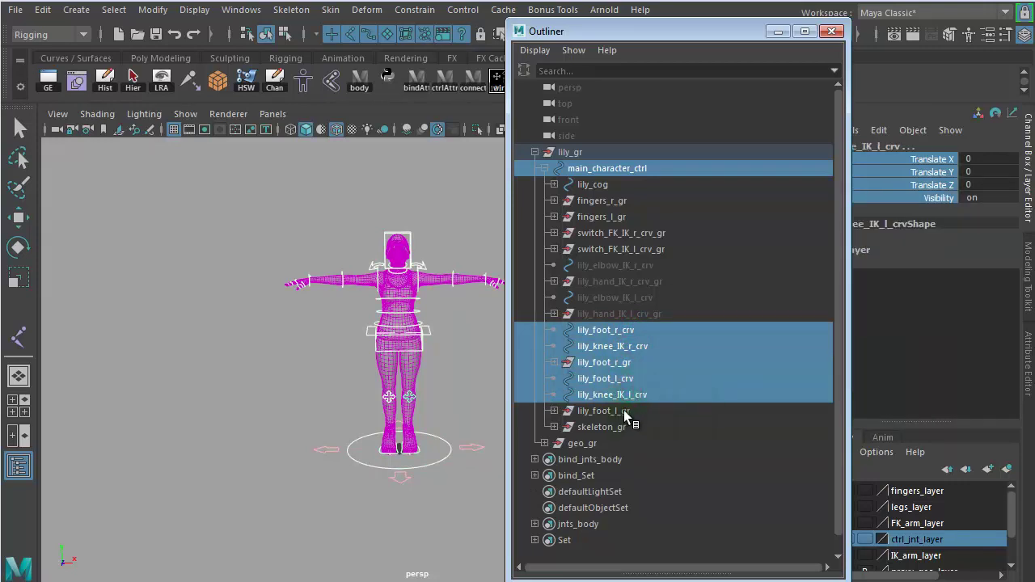
left_click(624, 411, "ctrl")
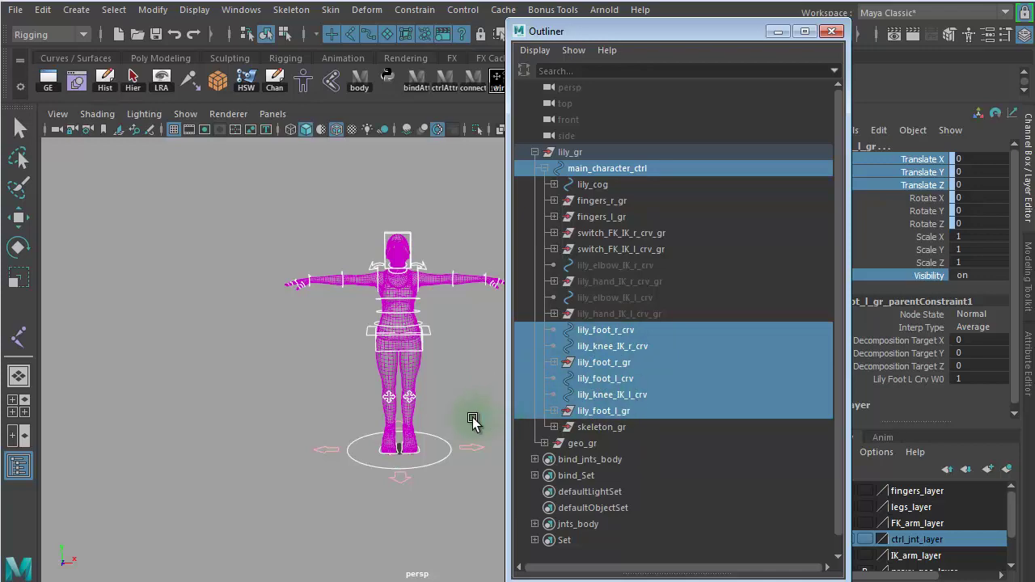
right_click_drag(413, 411, 554, 394, "alt")
left_click_drag(486, 381, 331, 404, "alt")
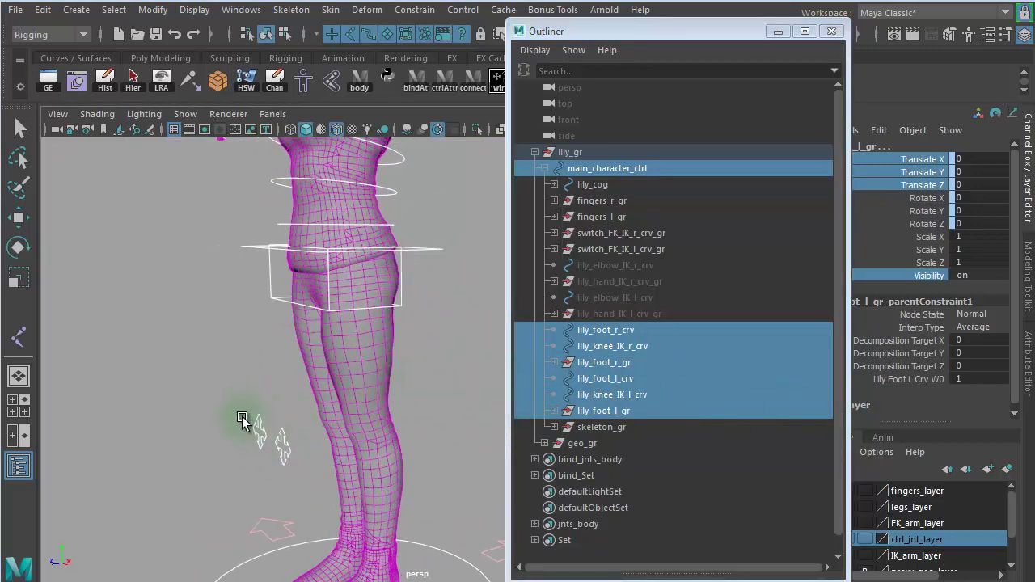
Select the knee IK and foot control curves on the model to examine which hierarchy entries they correspond to
left_click_drag(238, 406, 292, 462)
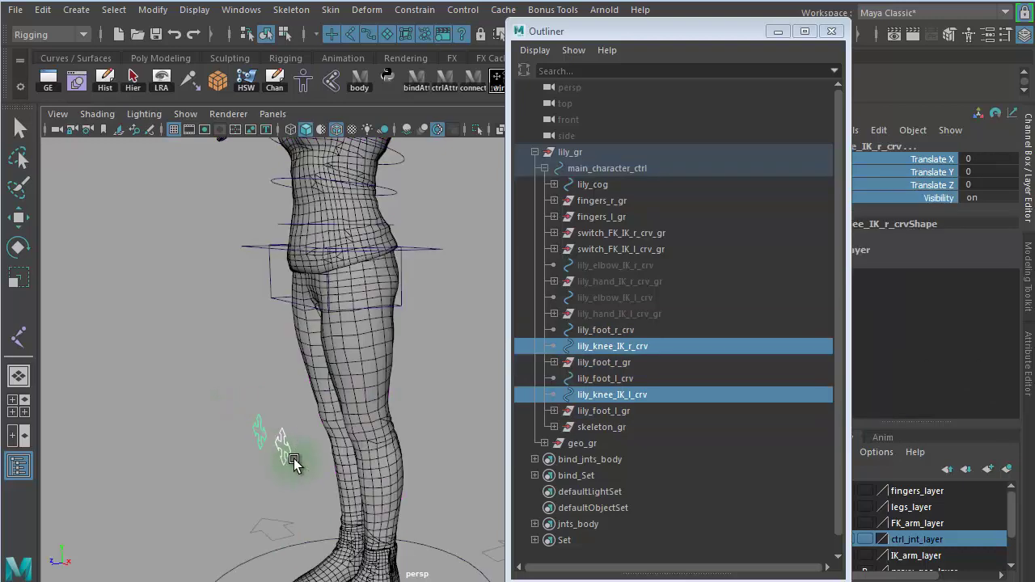
right_click_drag(350, 420, 242, 352, "alt")
middle_click_drag(242, 353, 204, 255, "alt")
right_click_drag(221, 296, 461, 353, "alt")
middle_click_drag(412, 340, 417, 280, "alt")
left_click_drag(343, 404, 338, 426)
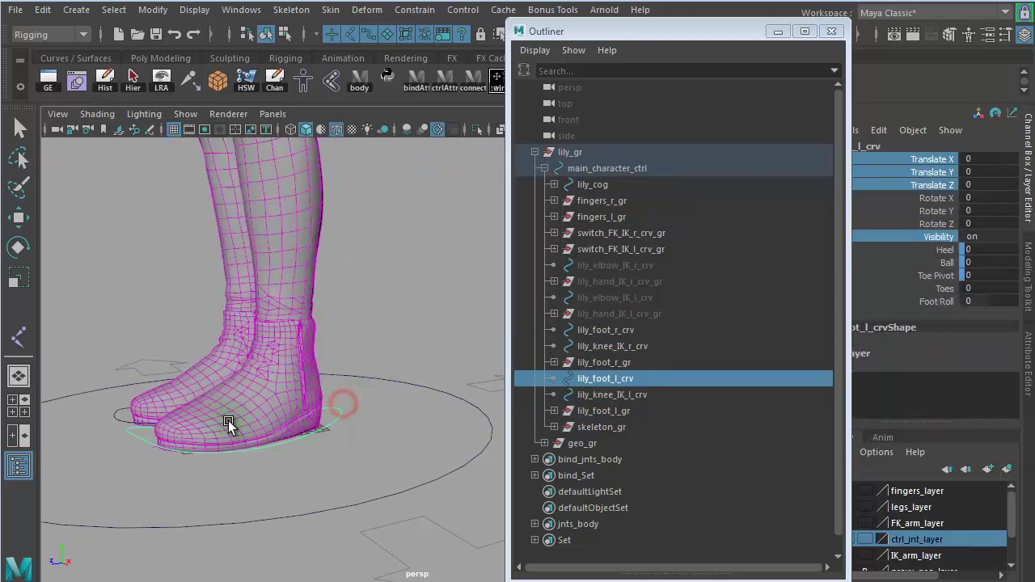
left_click(112, 407)
left_click(114, 418)
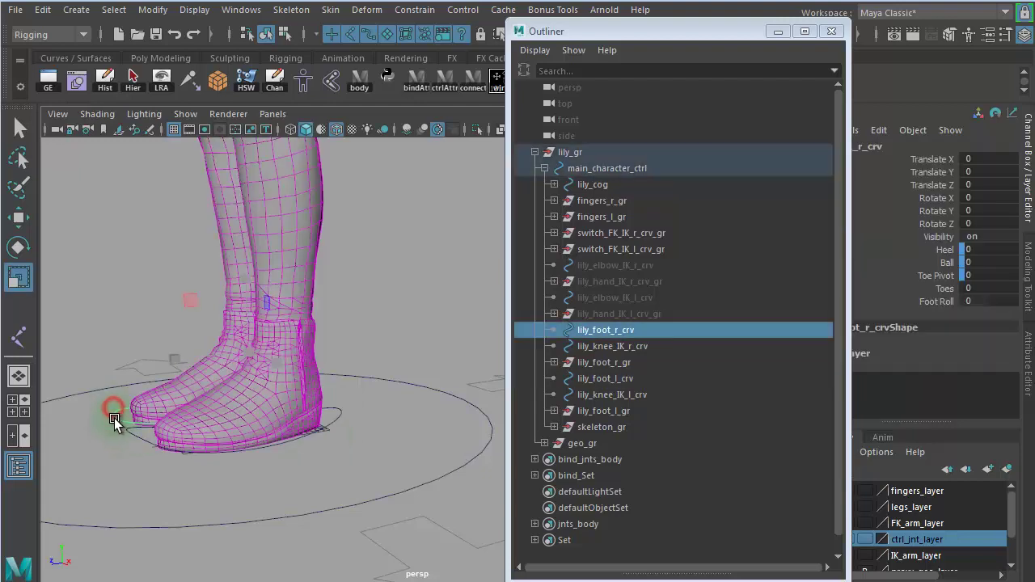
left_click(138, 437)
right_click_drag(335, 393, 89, 318, "alt")
middle_click_drag(338, 303, 340, 335, "alt")
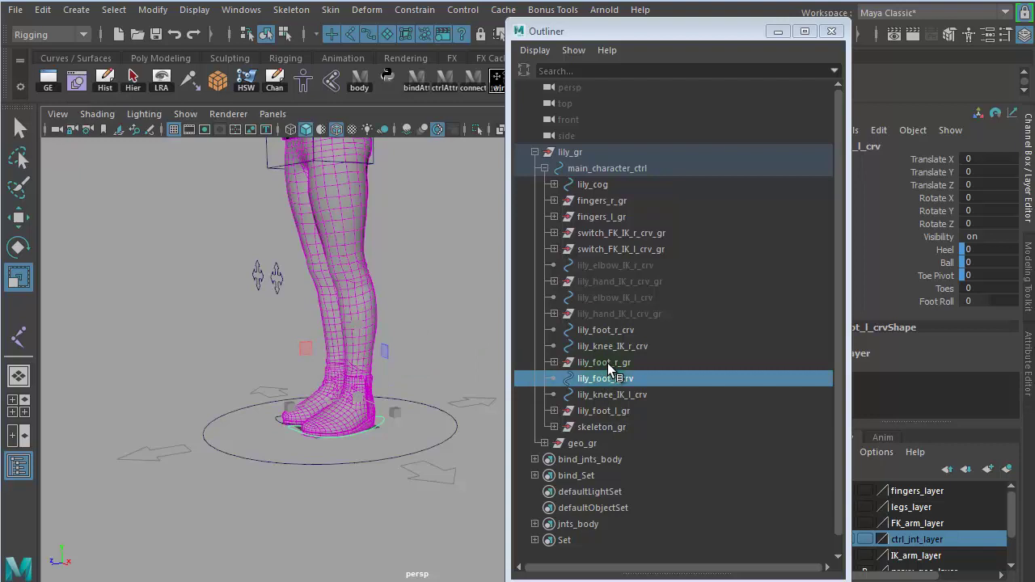
Group the left and right foot curves, knee IK curves and foot groups together, and name the new group feet
left_click(599, 410)
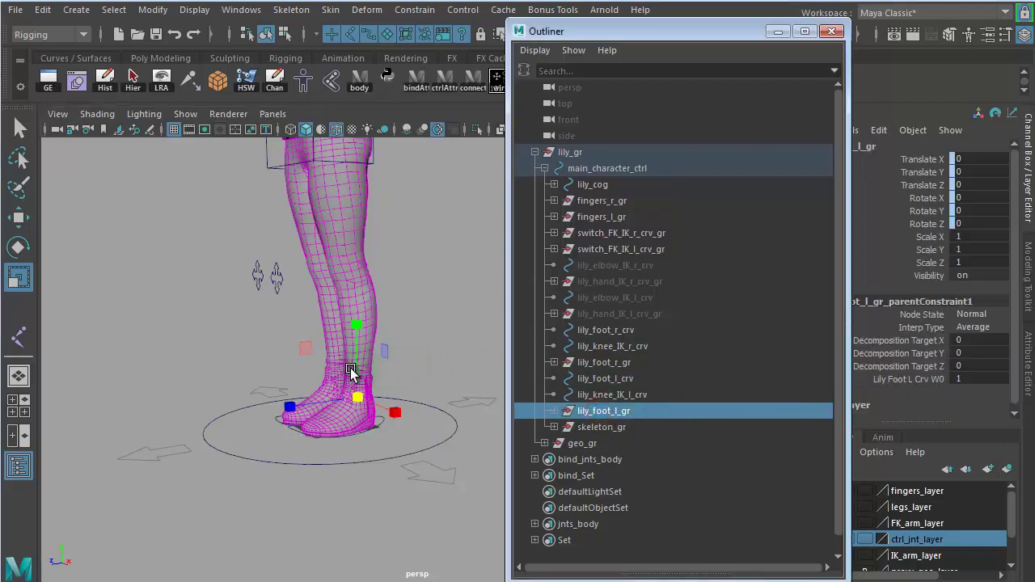
left_click(607, 398, "ctrl")
left_click(613, 379, "ctrl")
left_click(616, 365, "ctrl")
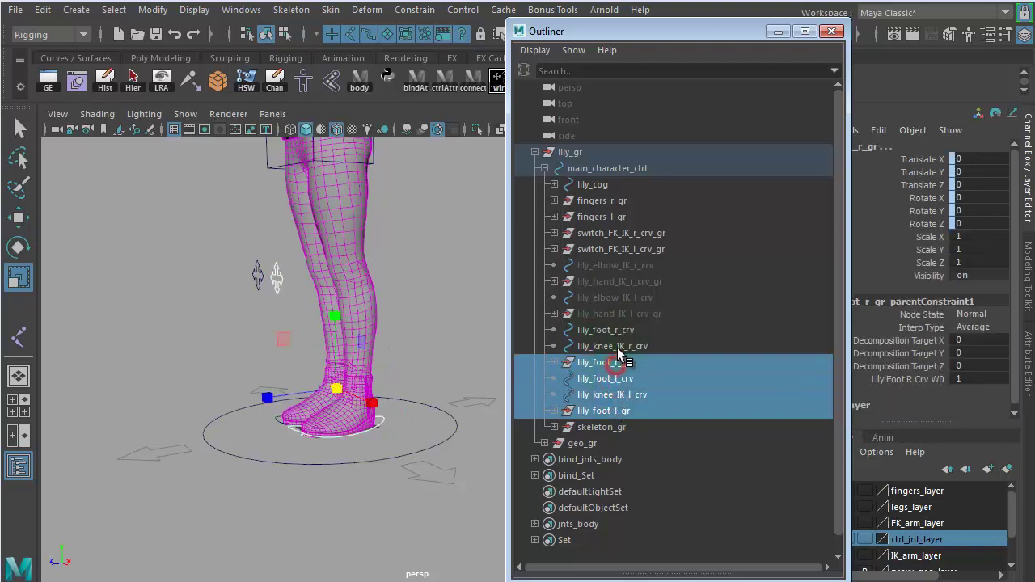
left_click(617, 347, "ctrl")
left_click(623, 331, "ctrl")
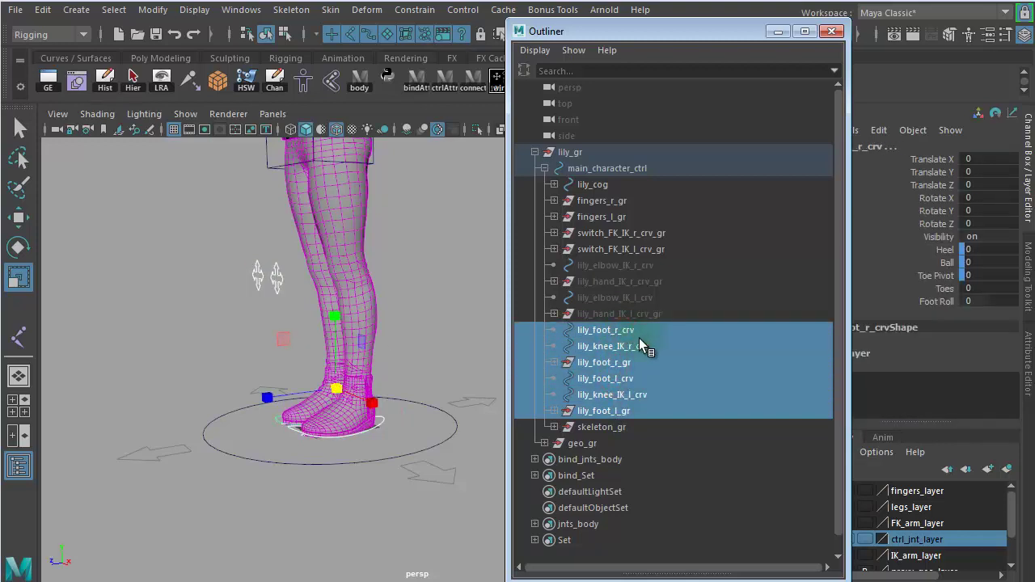
key("ctrl+g")
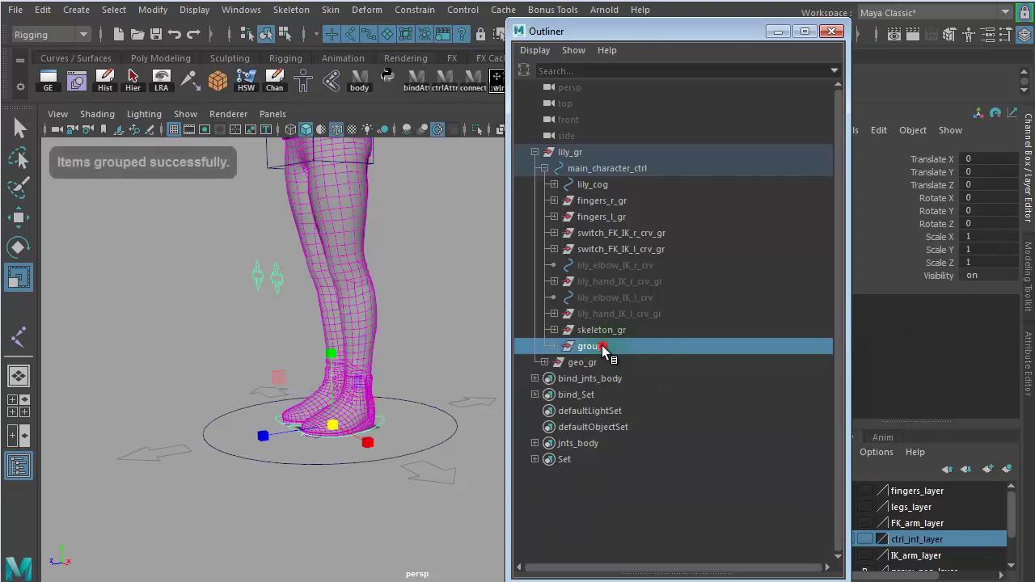
double_click(602, 346)
type("feet")
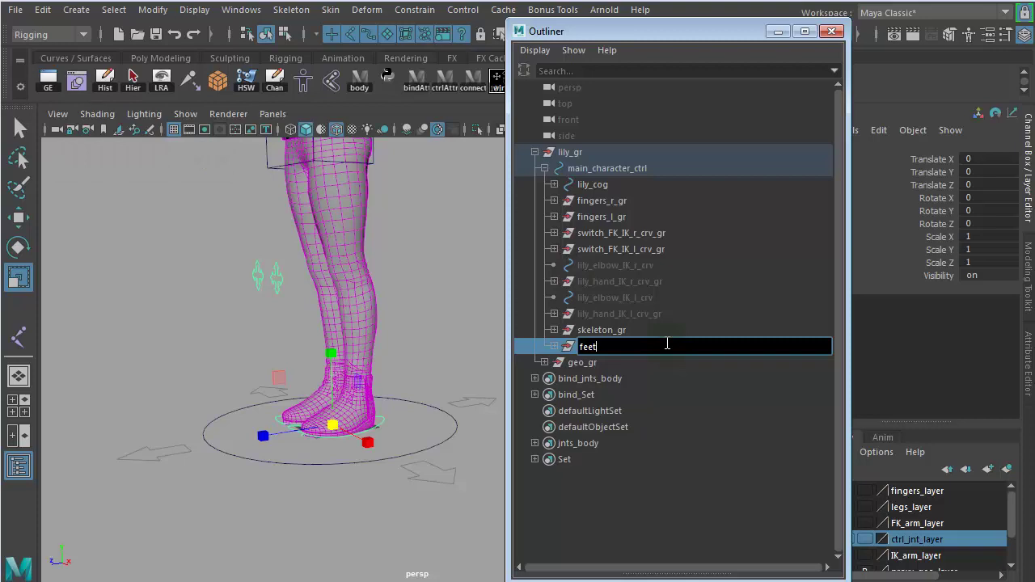
key("Return")
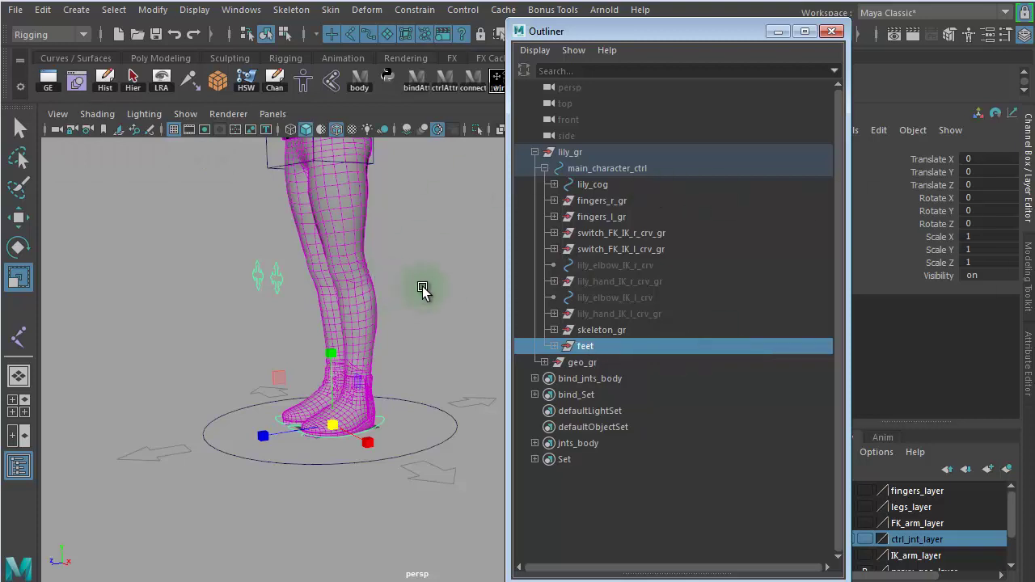
Reorder skeleton_gr to be the first child of main_character_ctrl, above lily_cog
mouse_move(399, 294)
left_mouse_down("alt")
mouse_move(300, 284)
mouse_move(397, 295)
left_mouse_up("alt")
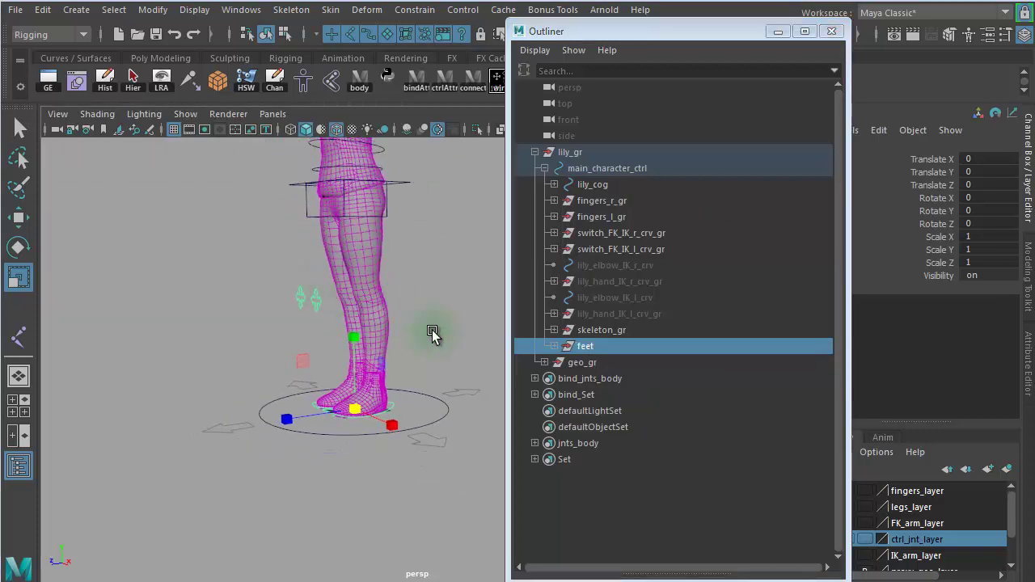
left_click(622, 330)
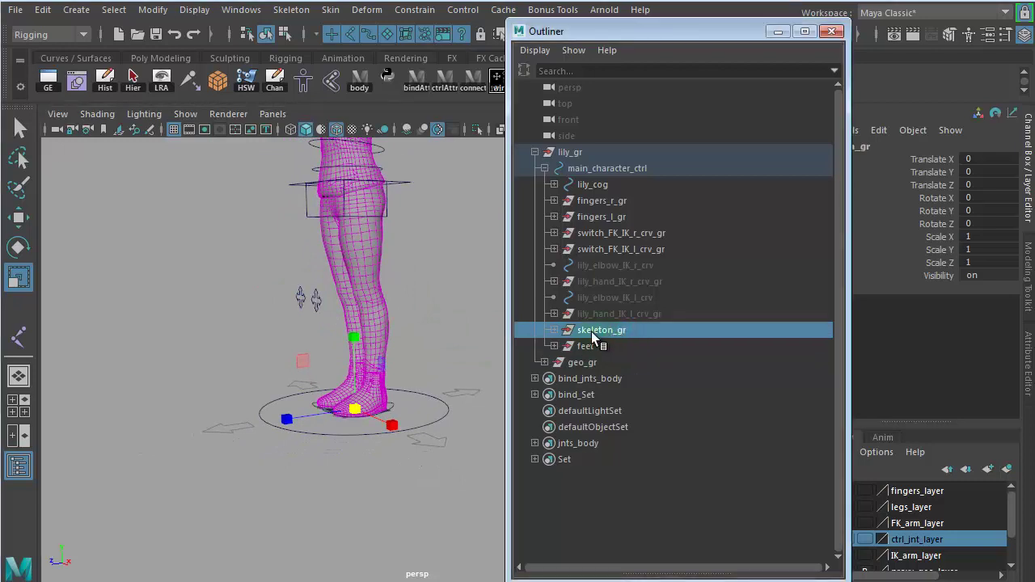
left_click_drag(593, 338, 625, 183)
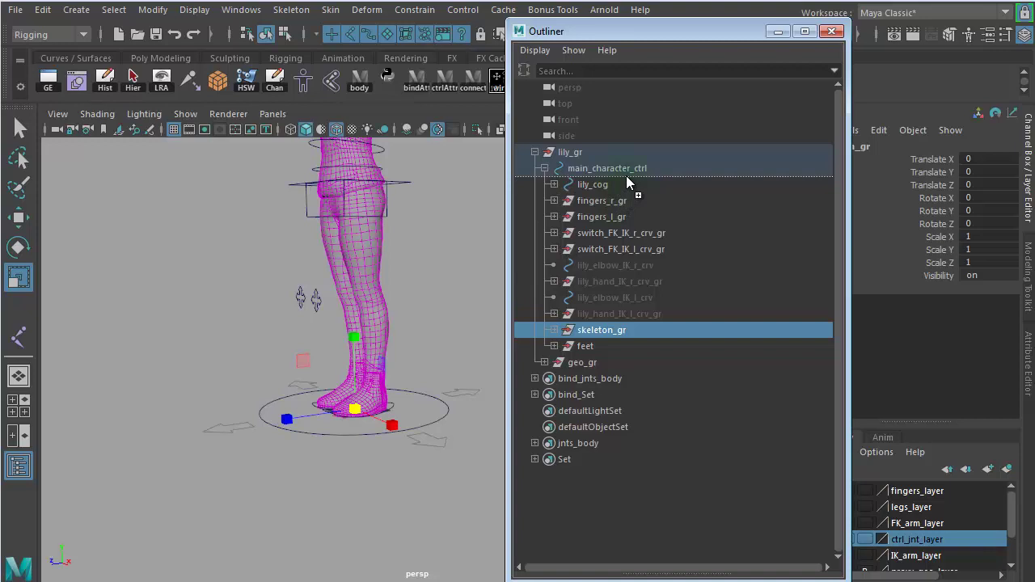
left_click_drag(626, 175, 627, 172)
left_click(592, 170)
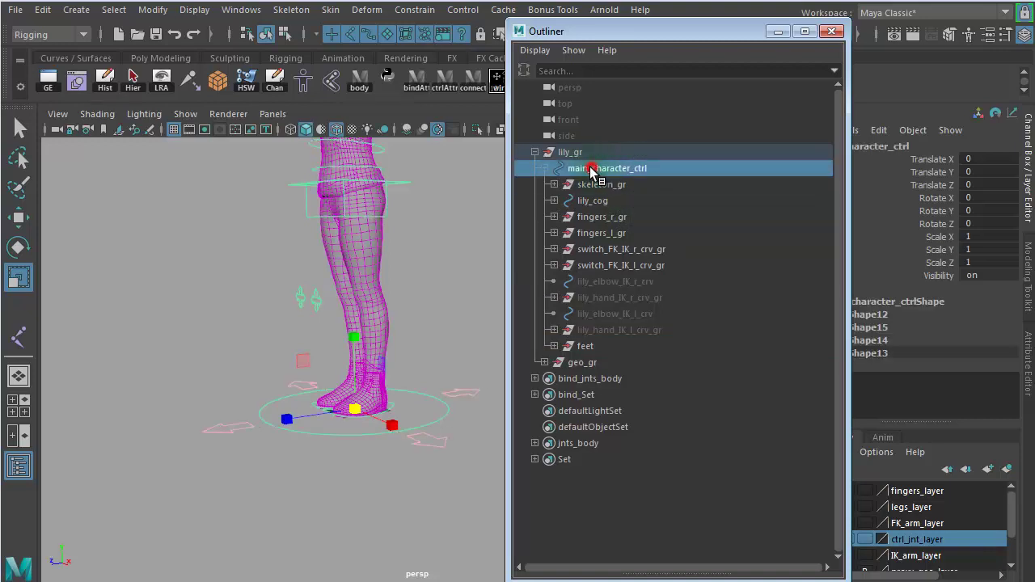
left_click(588, 347)
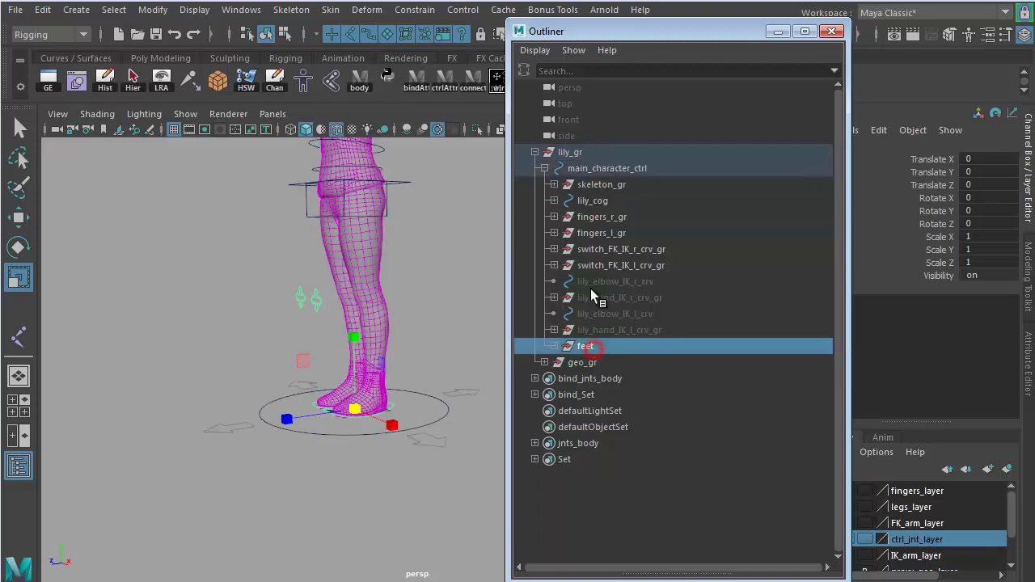
left_click_drag(590, 289, 598, 154)
Highlight both elbow IK curves and hand IK groups and examine where they sit on the character's upper body
left_click(632, 327)
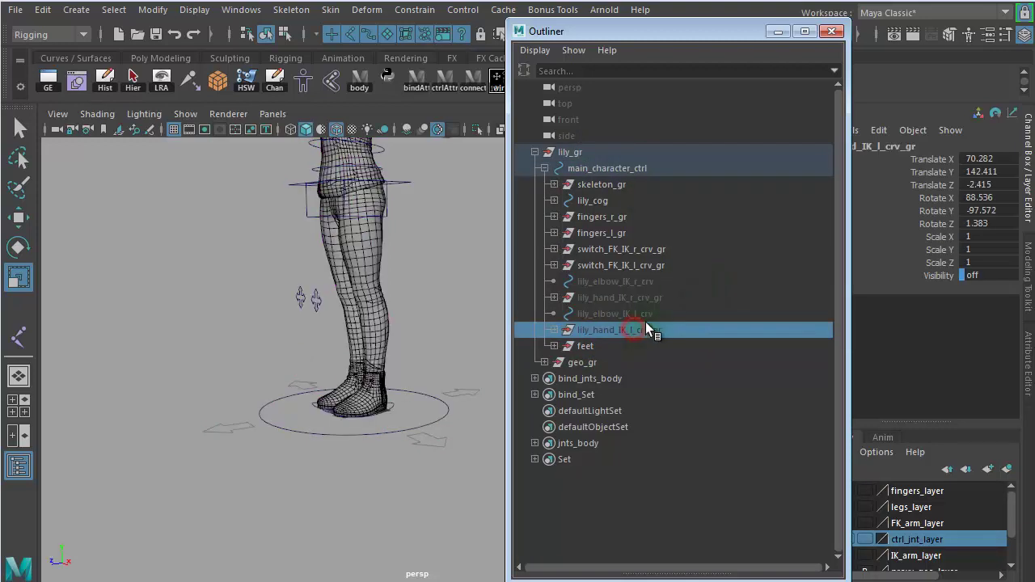
left_click(651, 313, "ctrl")
left_click(653, 298, "ctrl")
left_click(657, 280, "ctrl")
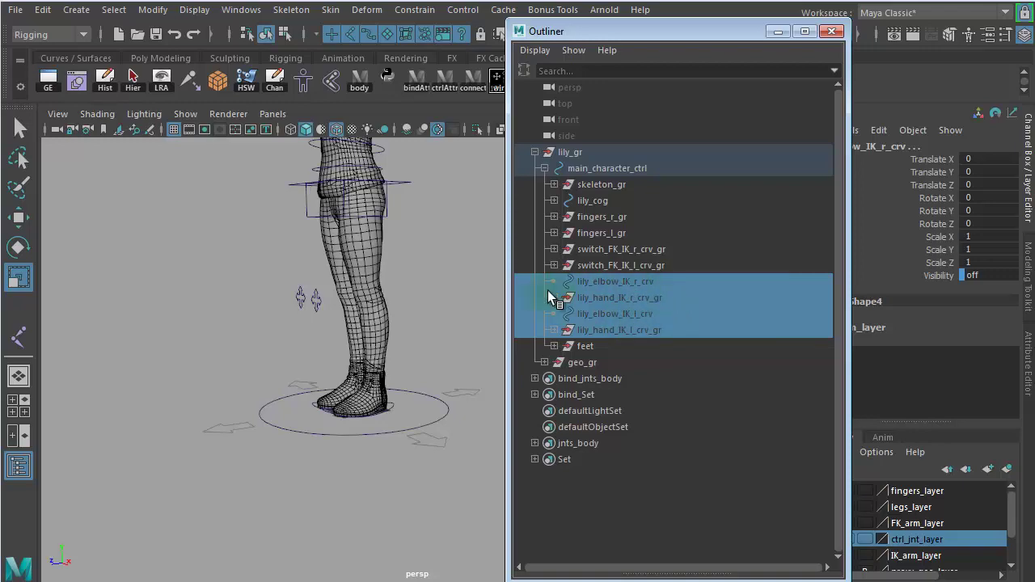
middle_click_drag(416, 266, 359, 479, "alt")
left_click_drag(357, 411, 380, 360, "alt")
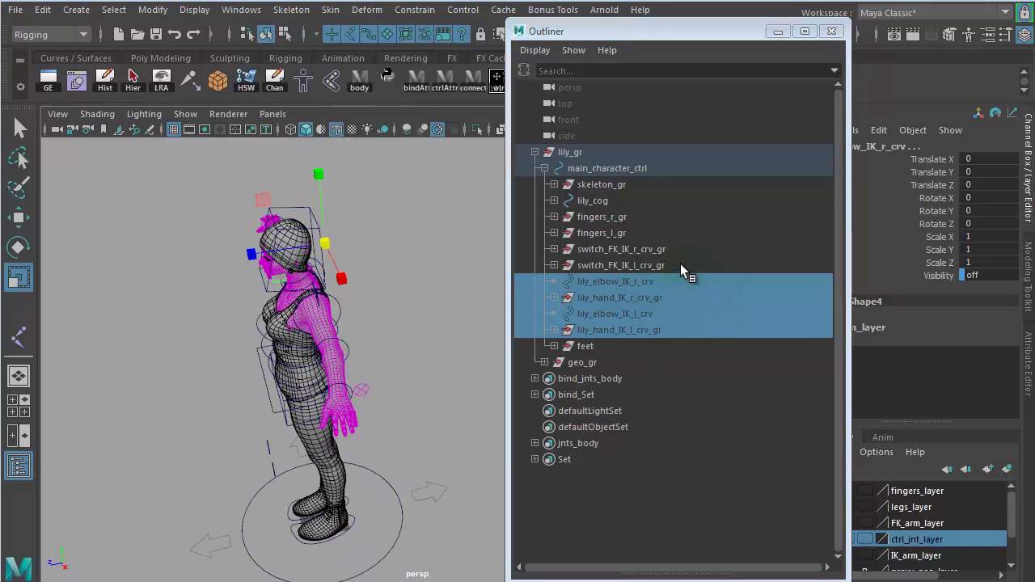
Group both FK/IK switch groups with the elbow IK curves and hand IK groups, and name the new group arms_gr
left_click(657, 265)
left_click(667, 248)
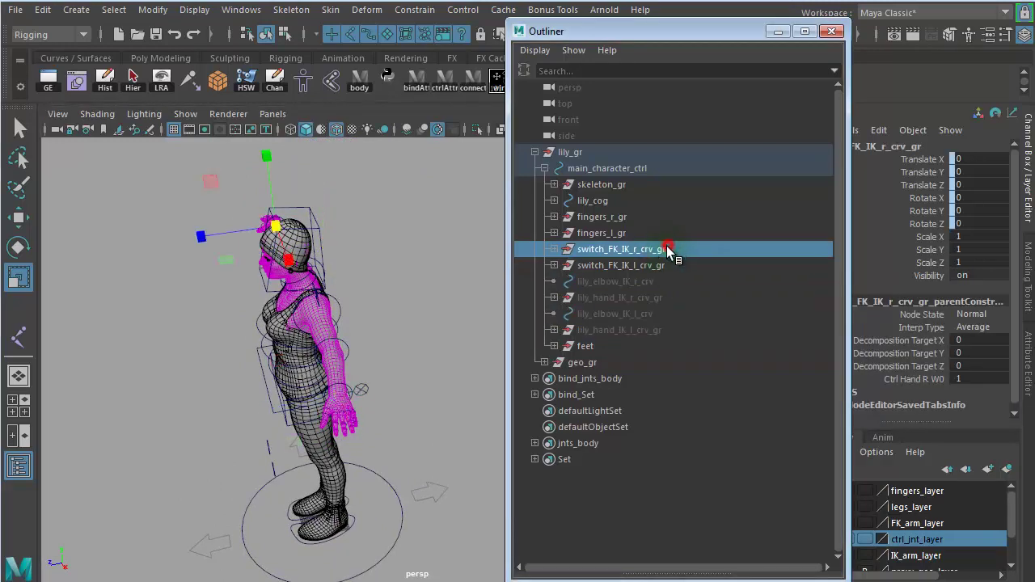
left_click(644, 330, "shift")
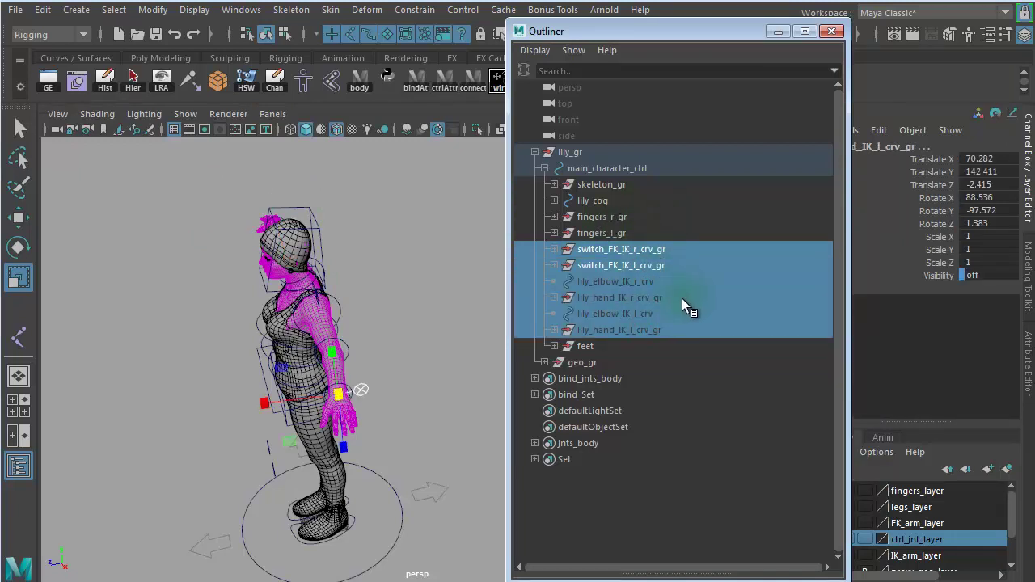
key("ctrl+g")
double_click(610, 267)
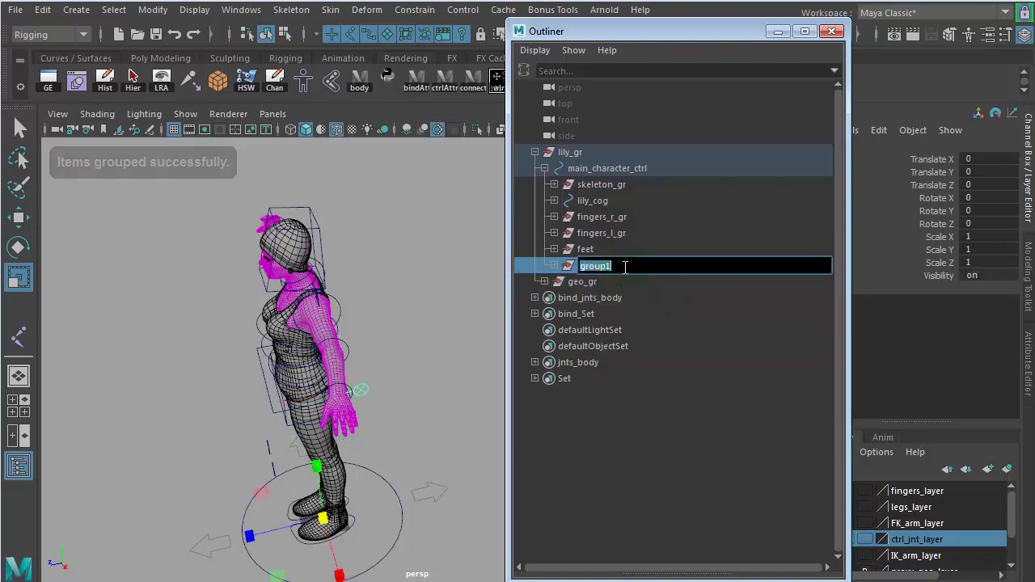
type("ar")
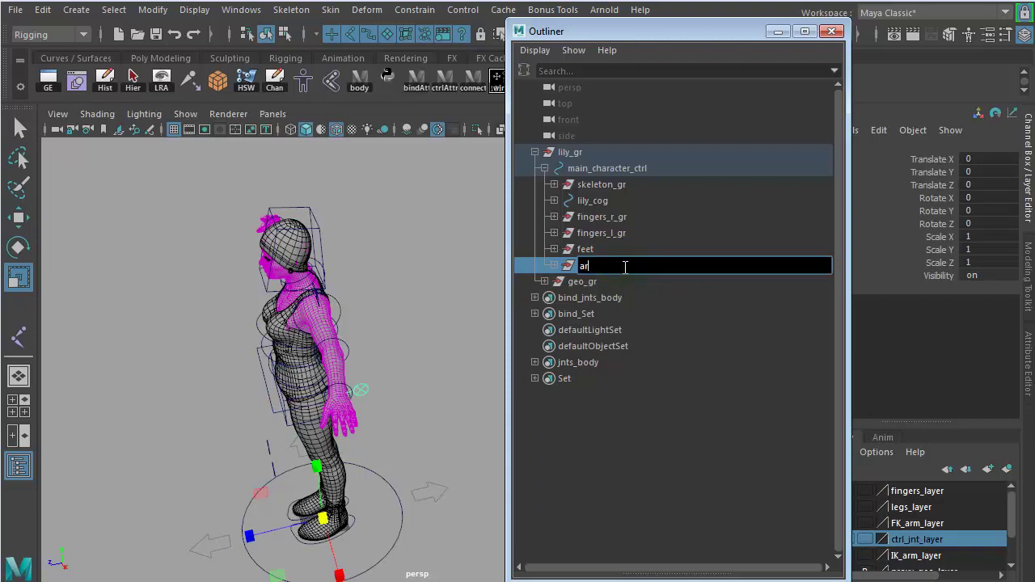
type("m_gr")
key("Return")
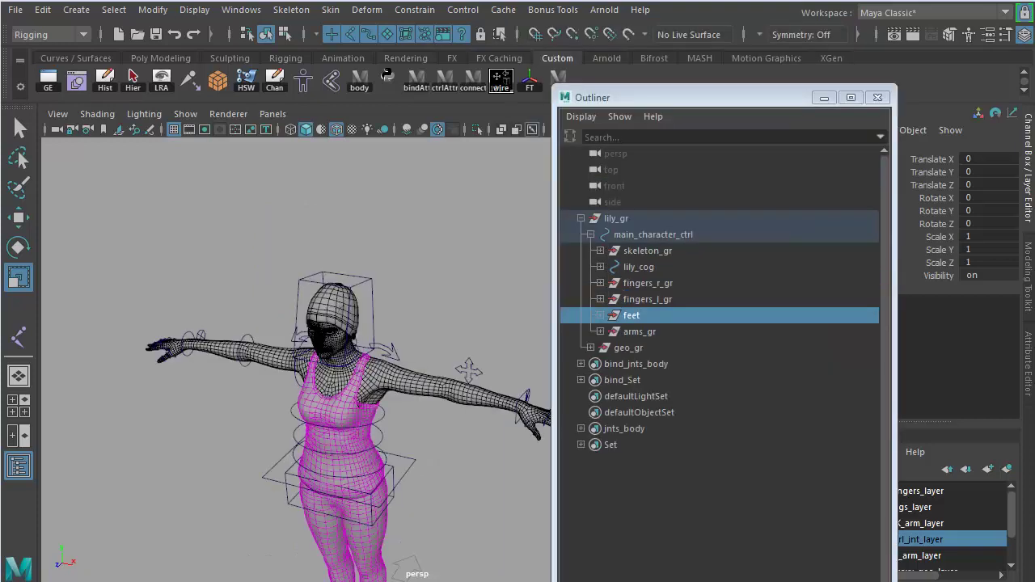
Group fingers_r_gr and fingers_l_gr together under main_character_ctrl, and name the new group hands_gr
left_click(663, 285)
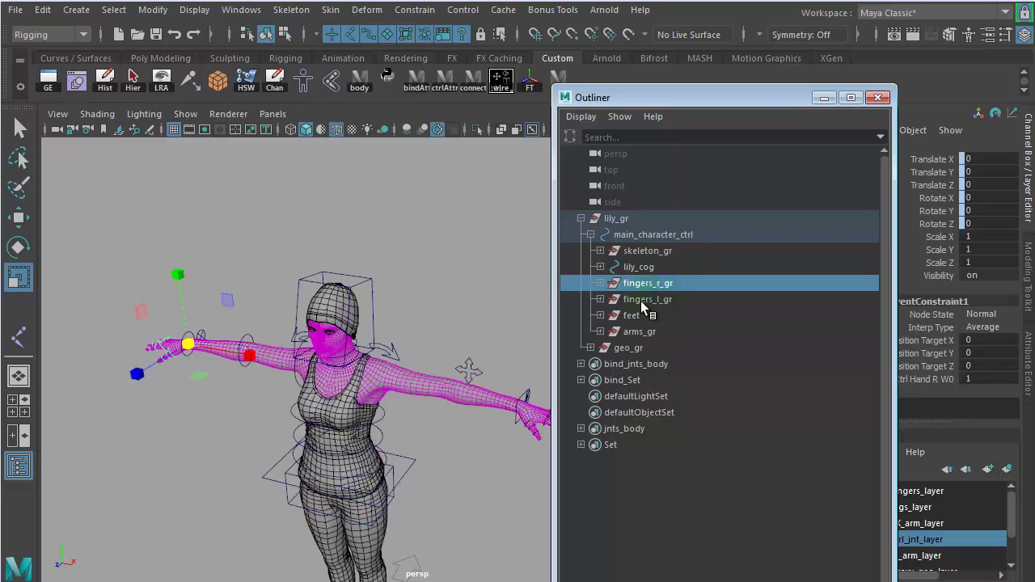
left_click(647, 299, "ctrl")
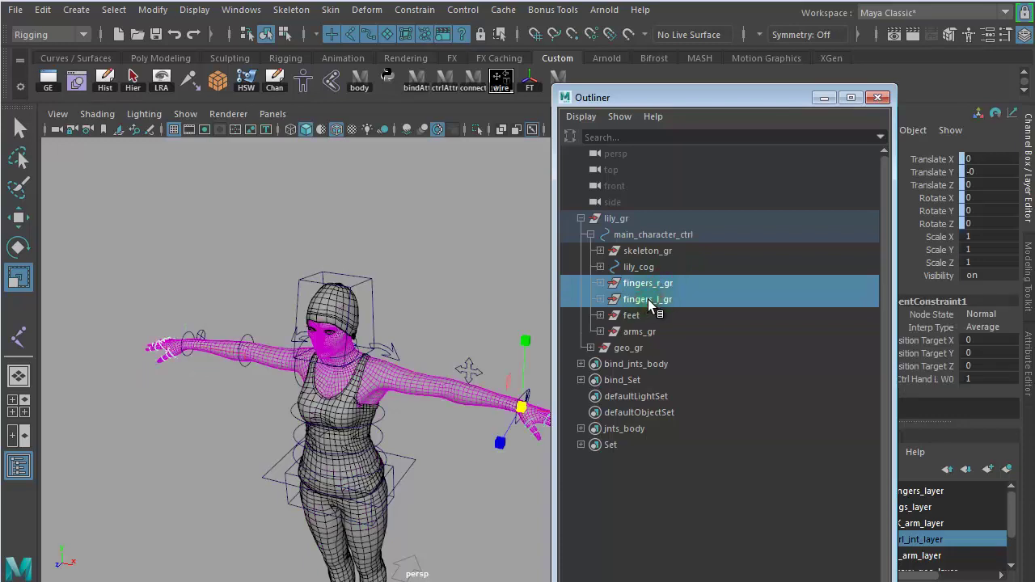
key("ctrl+g")
double_click(632, 316)
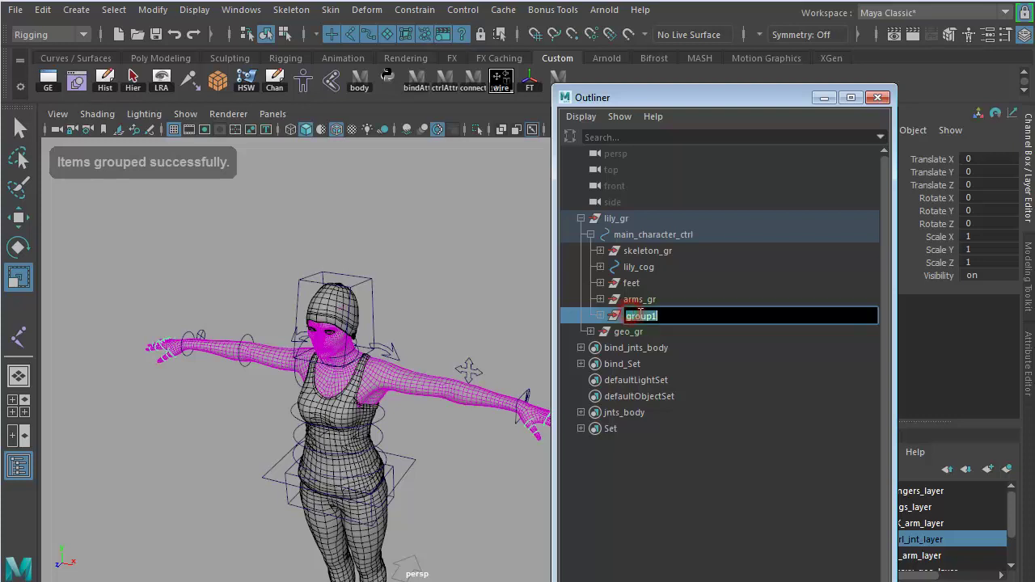
type("hard")
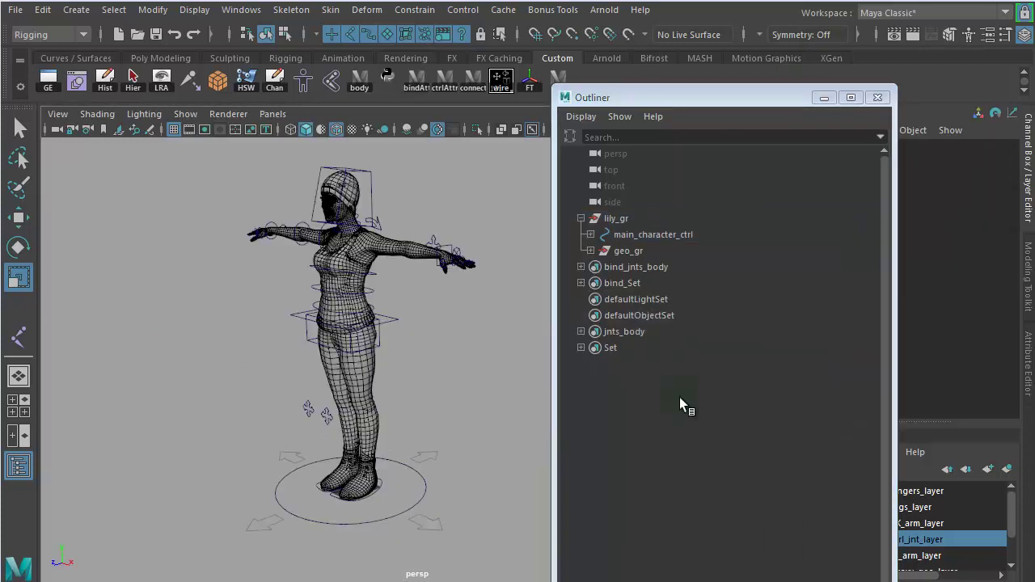
Delete all display layers, from fingers_layer down to bind_geo_layer
left_click_drag(753, 99, 465, 177)
left_click_drag(556, 187, 543, 115)
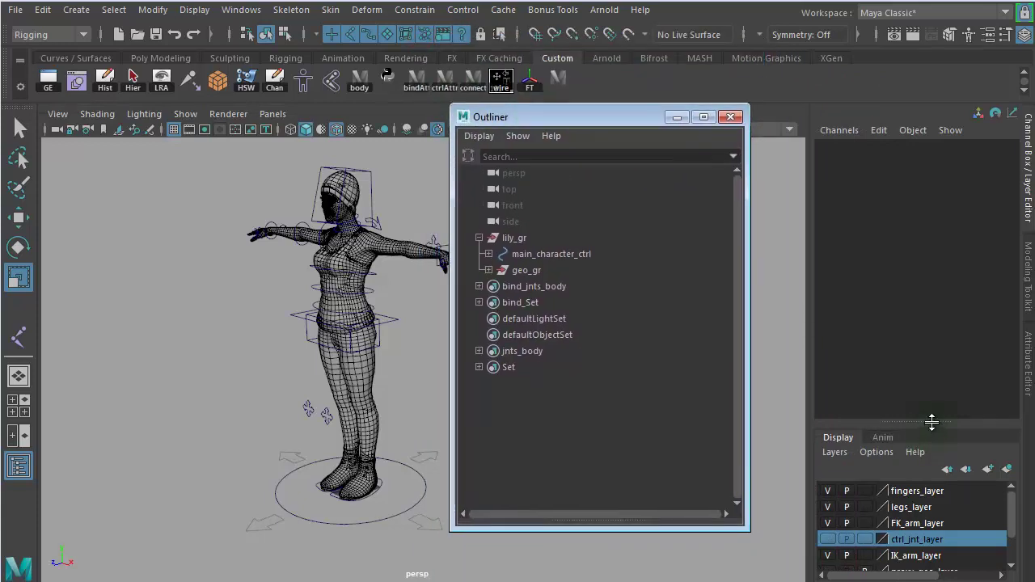
left_click_drag(931, 421, 936, 232)
left_click(936, 301)
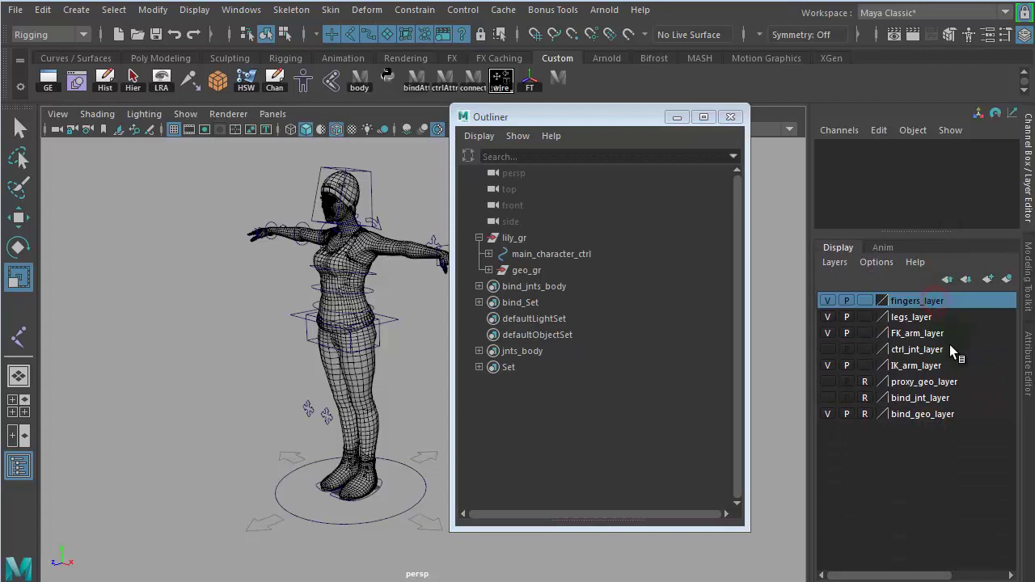
left_click(924, 414, "shift")
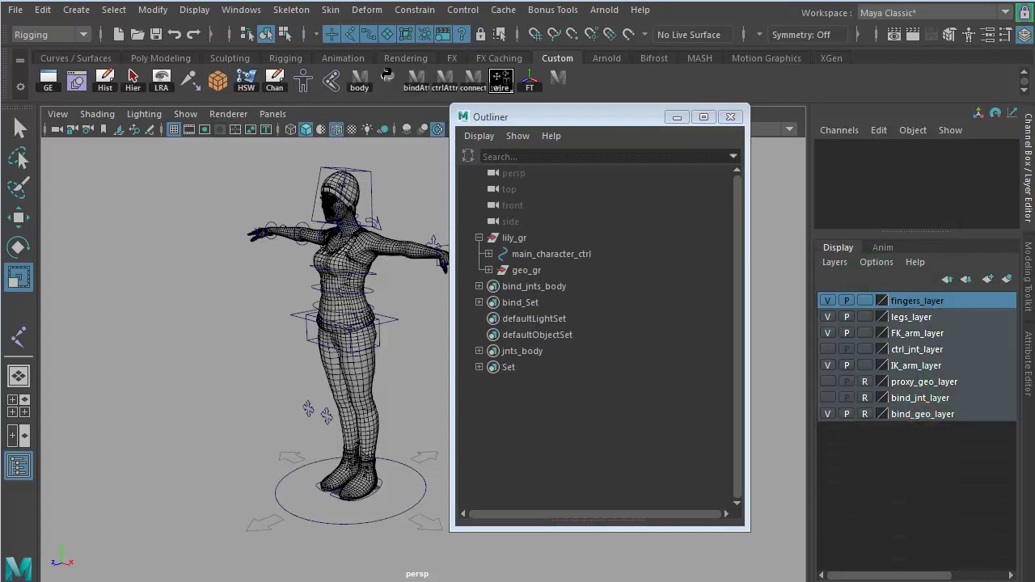
left_click(833, 262)
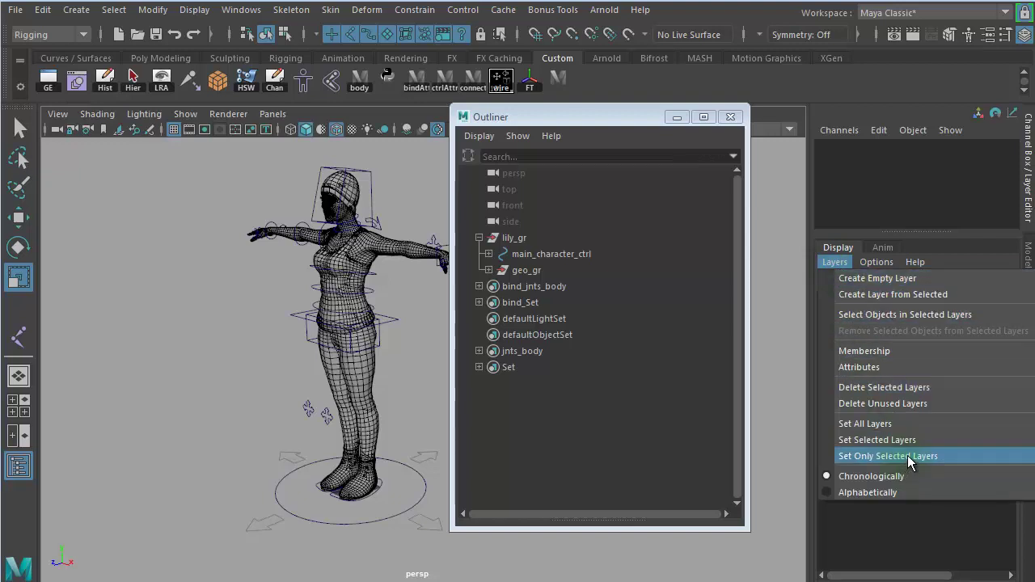
left_click(922, 390)
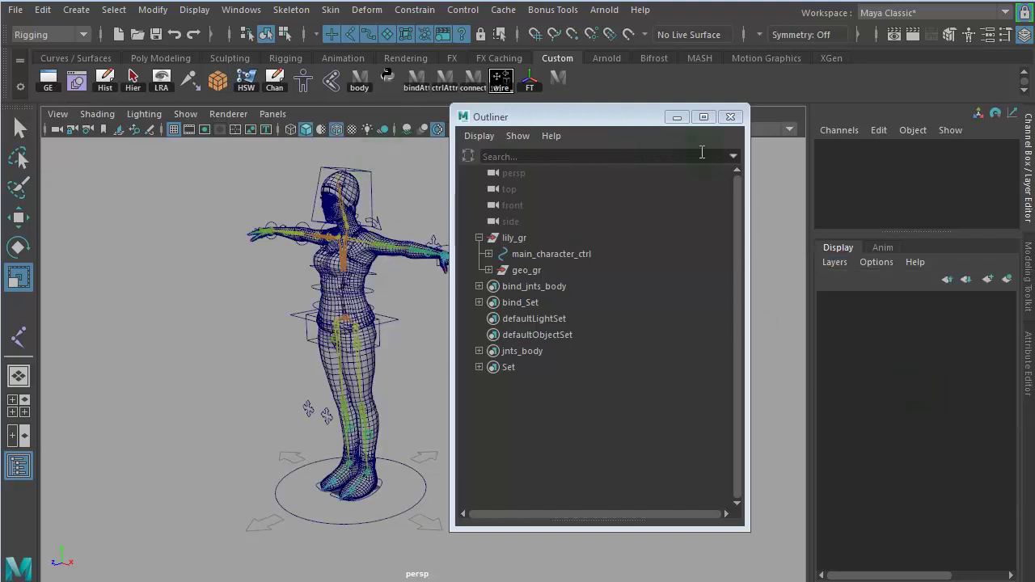
Examine the whole character and its exposed joints from the front, and pick the leg joint chain
left_click(730, 118)
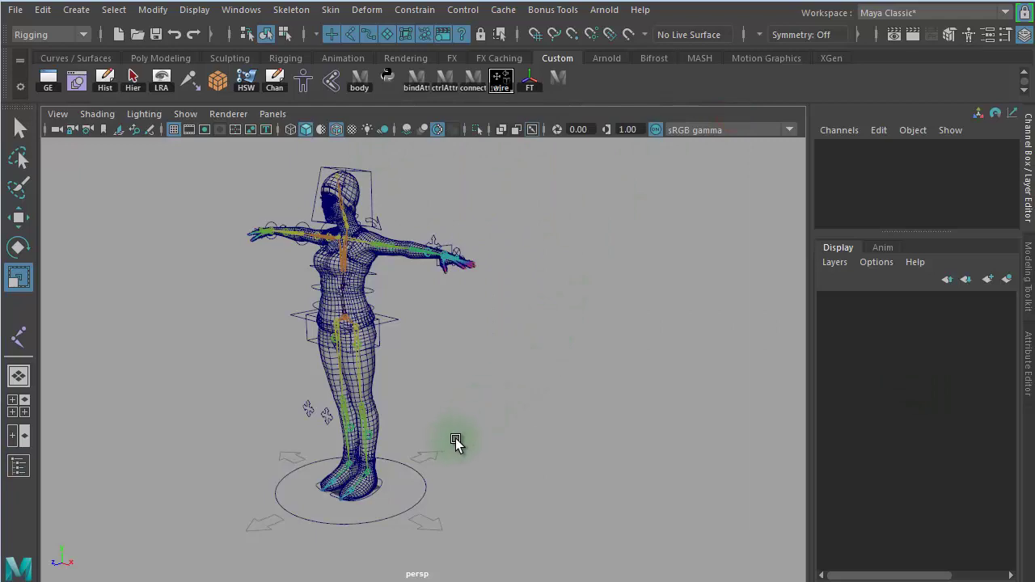
left_click_drag(455, 438, 558, 424, "alt")
mouse_move(506, 428)
right_mouse_down("alt")
mouse_move(580, 426)
mouse_move(707, 444)
mouse_move(522, 416)
mouse_move(423, 516)
right_mouse_up("alt")
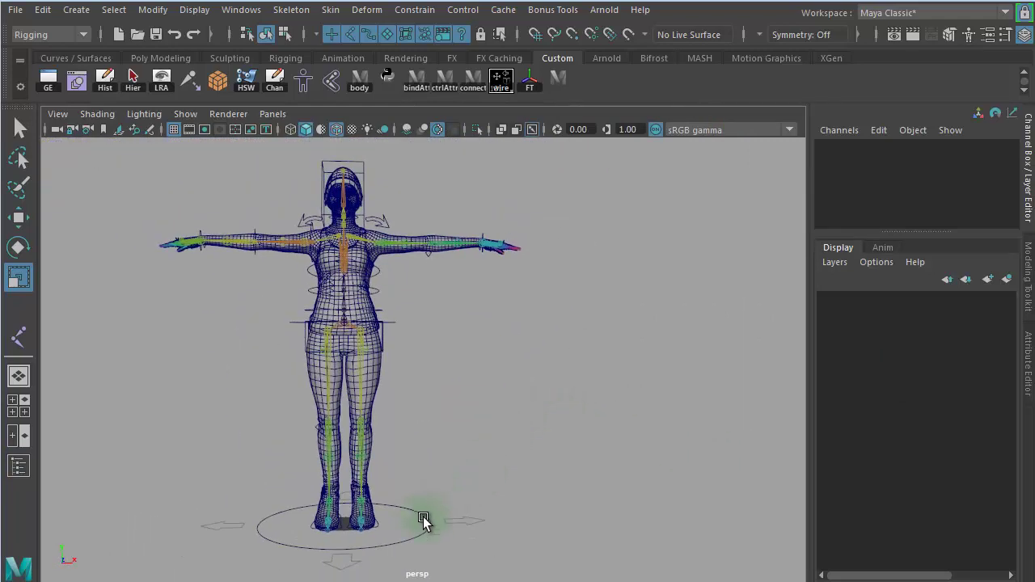
left_click(19, 466)
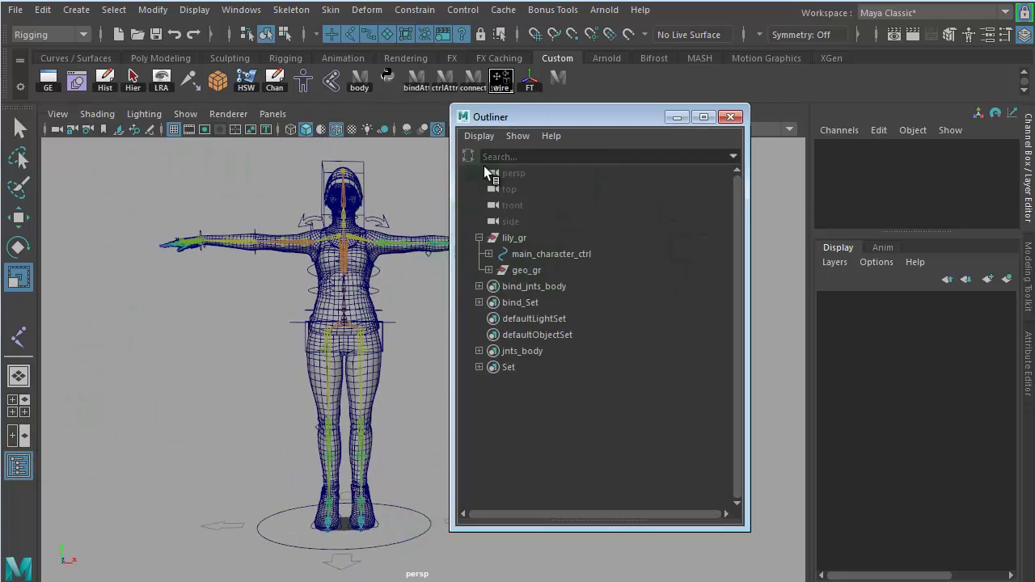
left_click_drag(561, 119, 669, 117)
right_click_drag(347, 423, 475, 388, "alt")
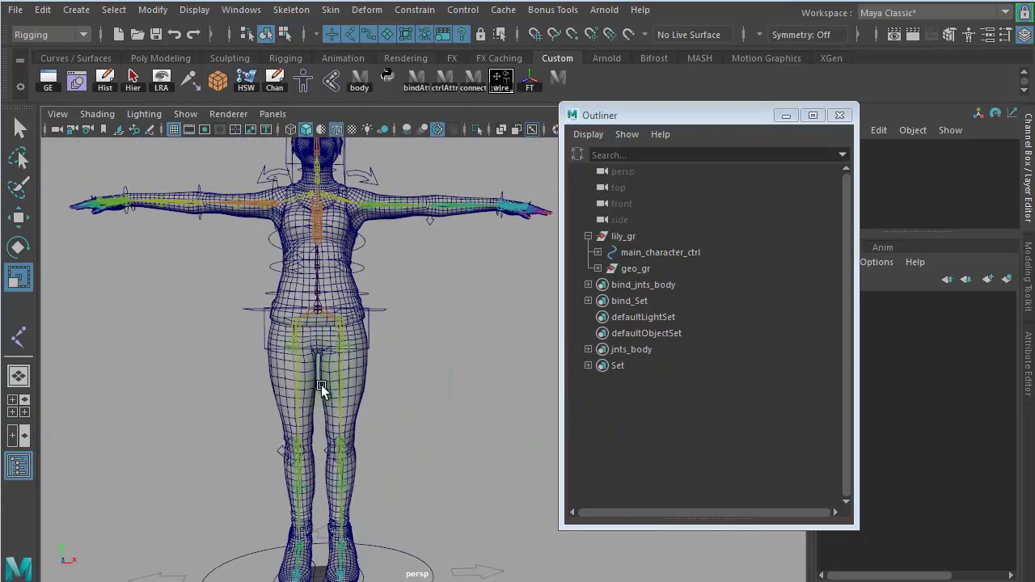
left_click(368, 389)
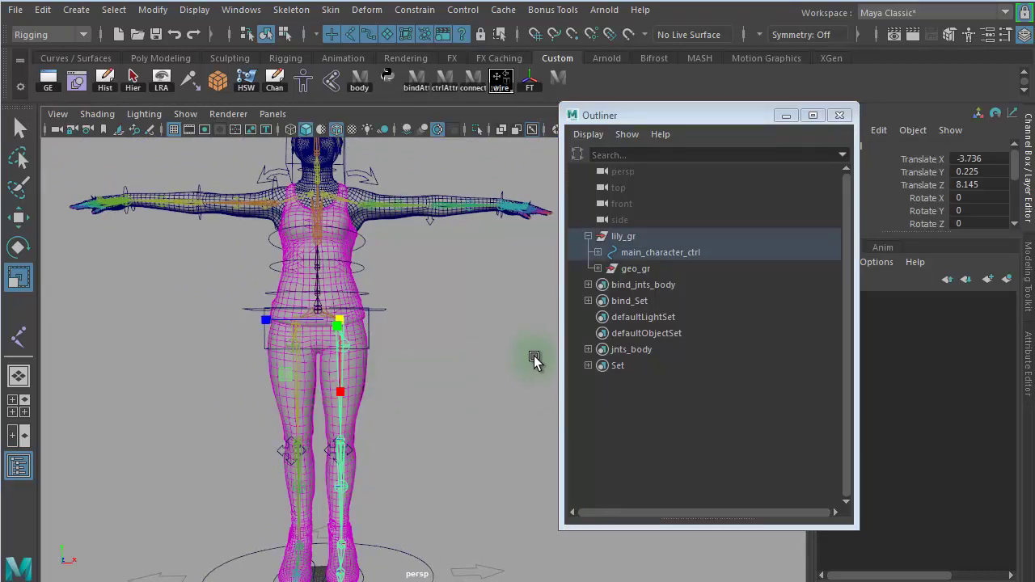
Expand main_character_ctrl and skeleton_gr under lily_gr, check bind_pelvis, and select the ctrl_pelvis joint chain
left_click(621, 236)
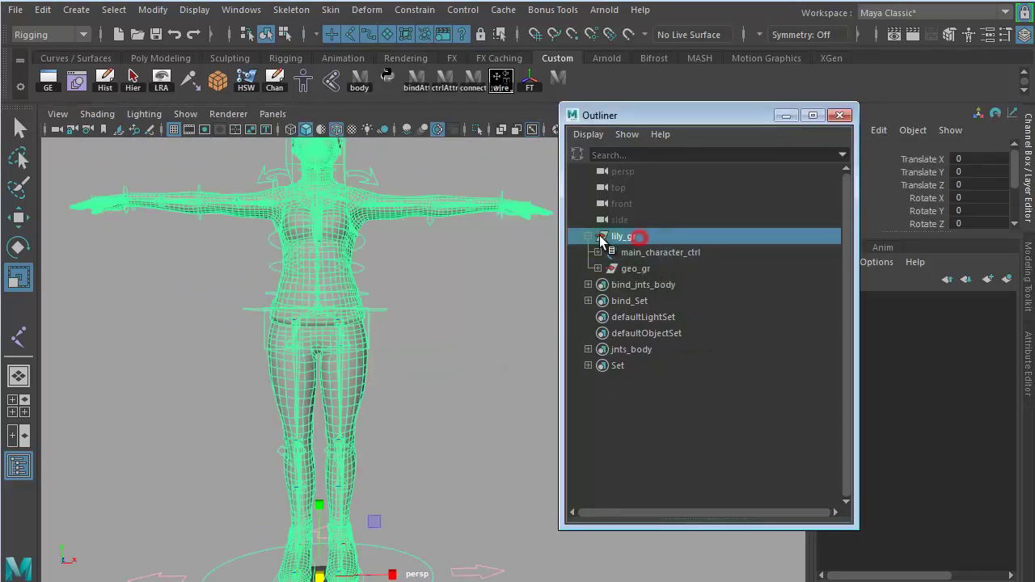
left_click(588, 237)
left_click(588, 237)
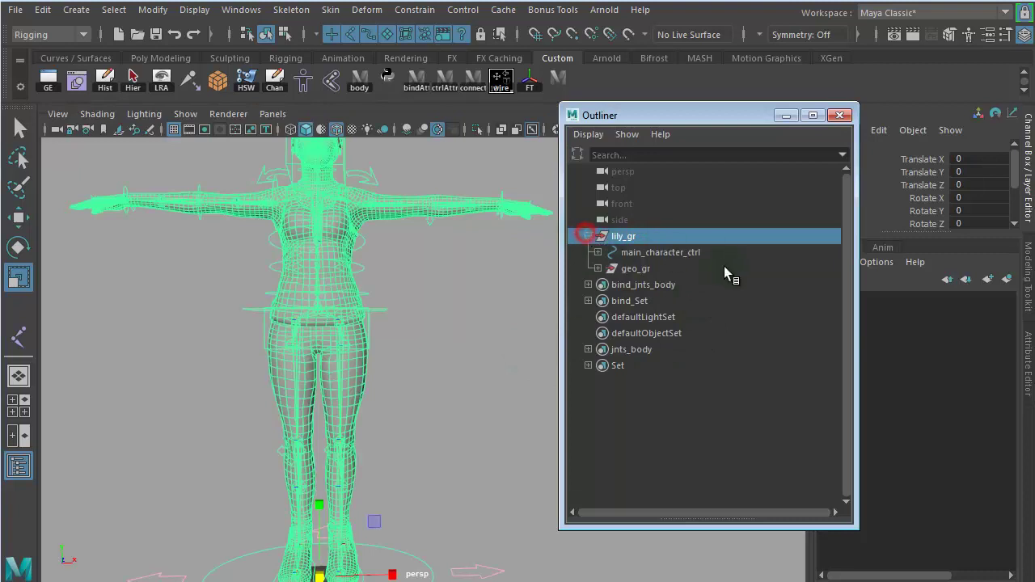
left_click(696, 254)
left_click(599, 252)
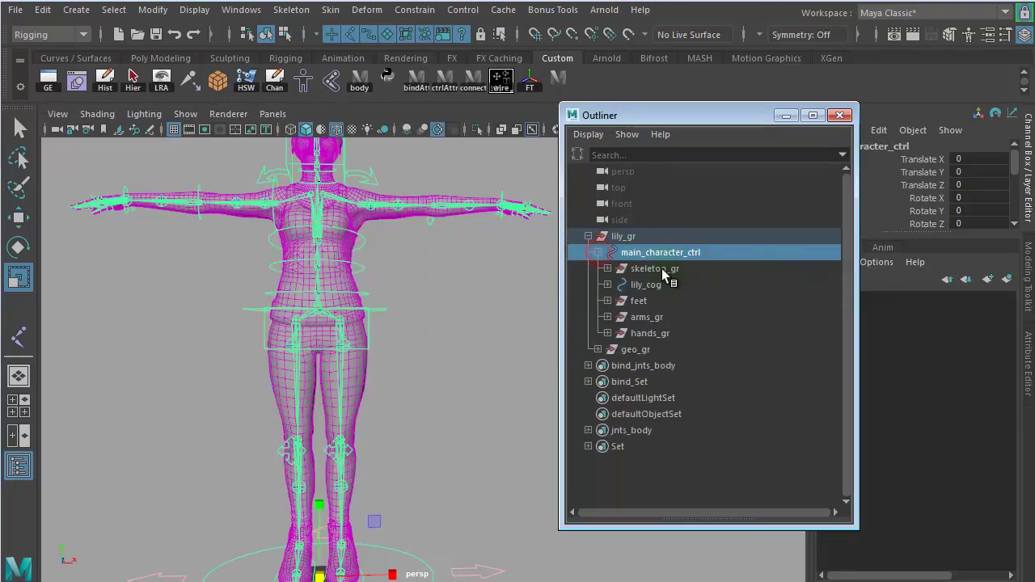
left_click(619, 268)
left_click(606, 269)
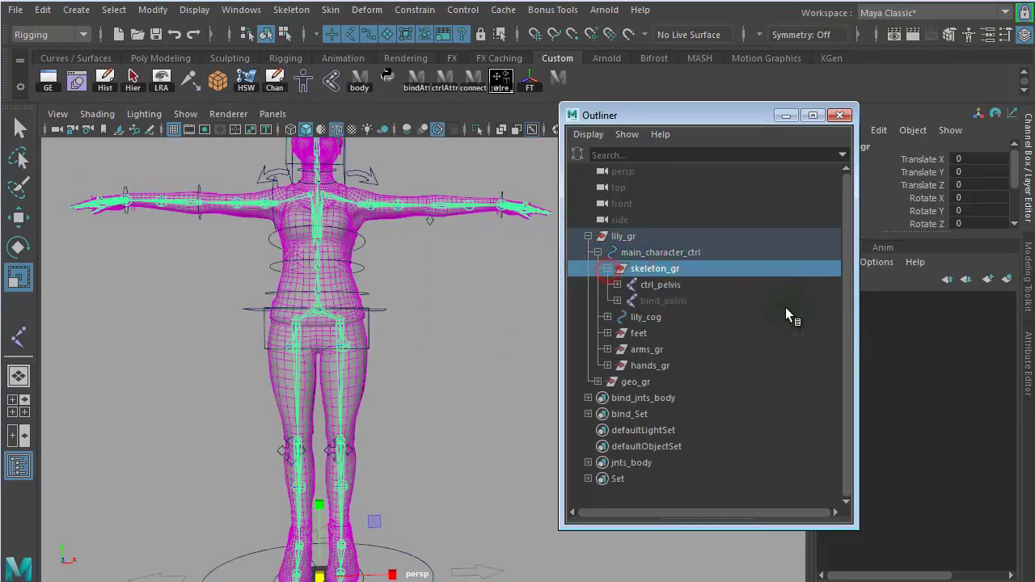
left_click(683, 300)
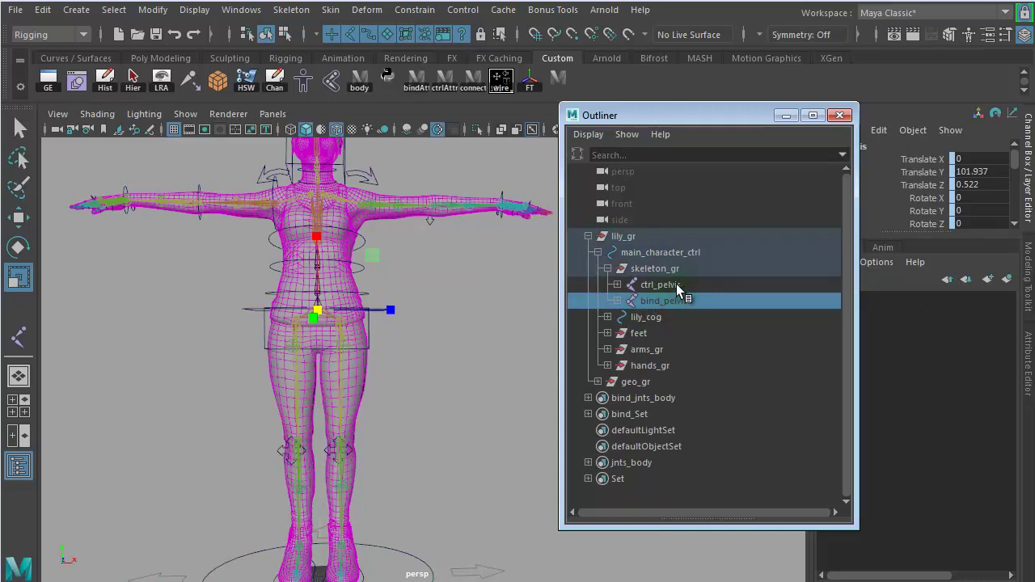
left_click(677, 284)
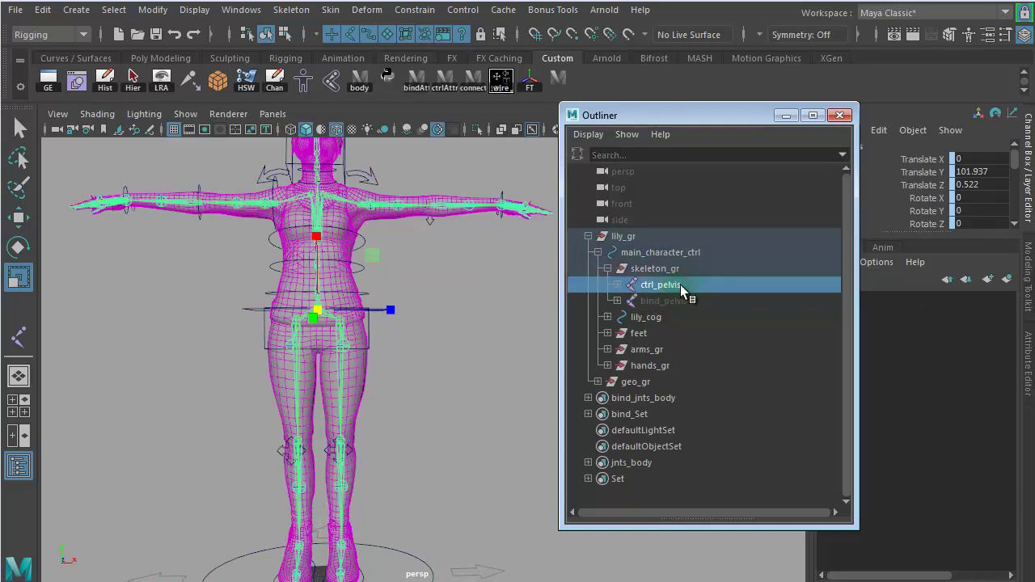
Hide the ctrl_pelvis joint chain and show it again
key("ctrl+h")
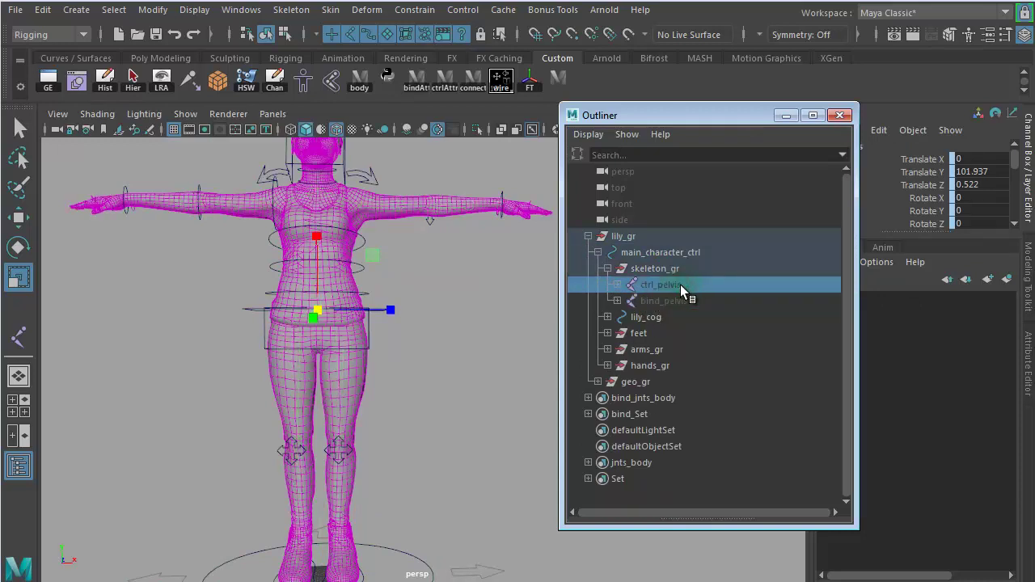
key("shift+h")
Create a display layer from ctrl_pelvis, look at its layer settings, and delete that layer
left_click_drag(715, 115, 632, 95)
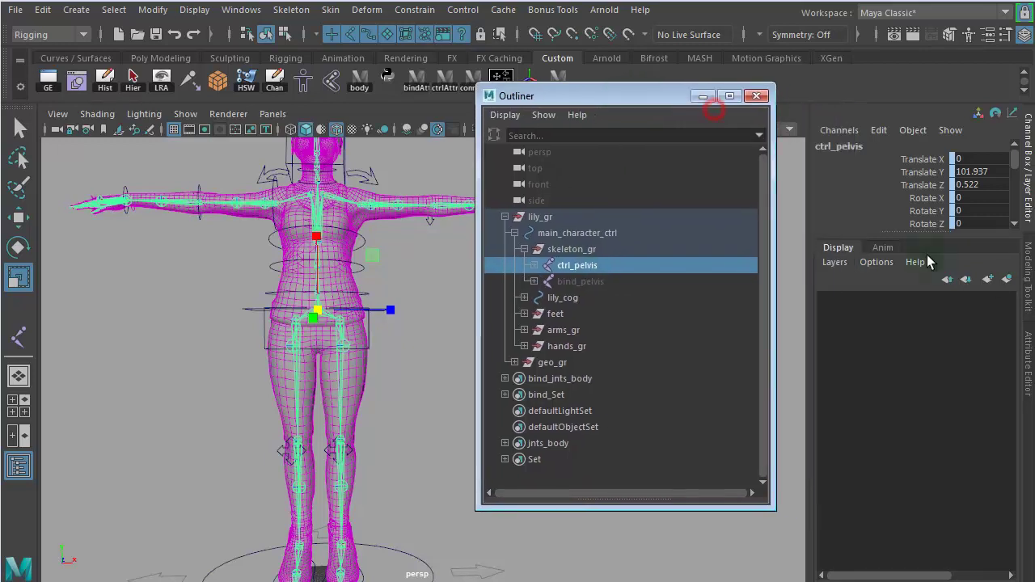
left_click(1007, 279)
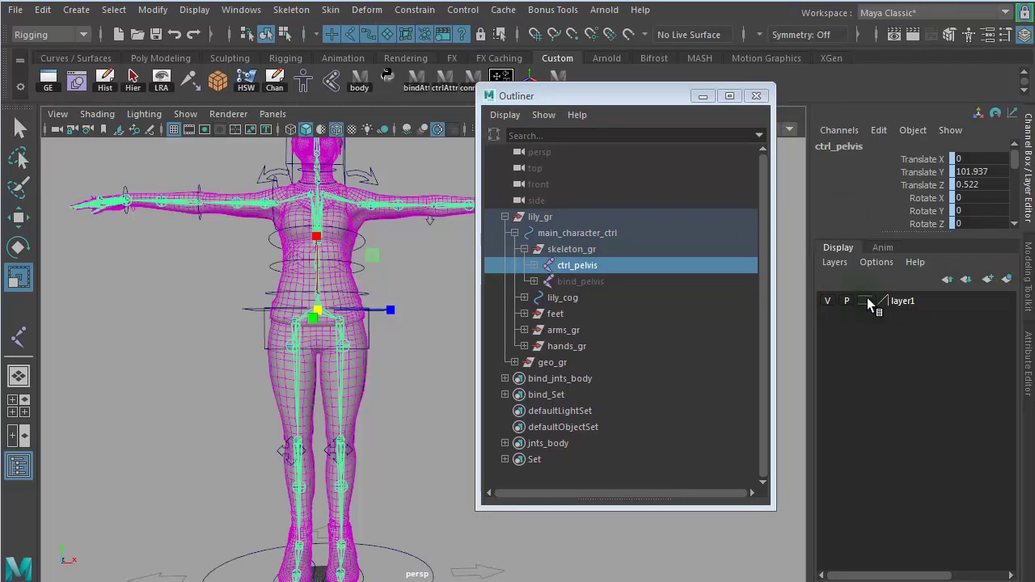
left_click(908, 303)
double_click(910, 302)
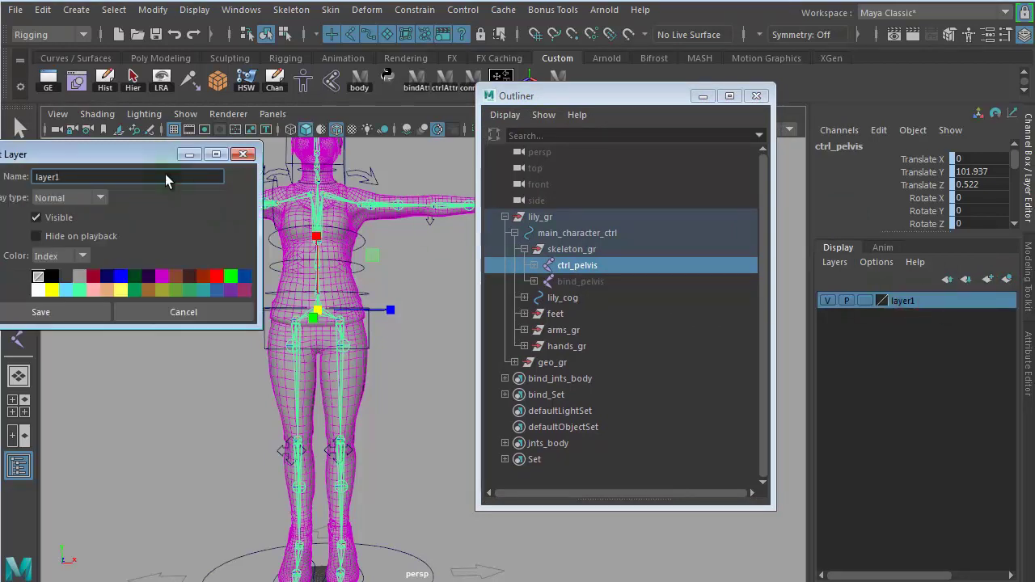
left_click_drag(136, 153, 277, 174)
double_click(229, 200)
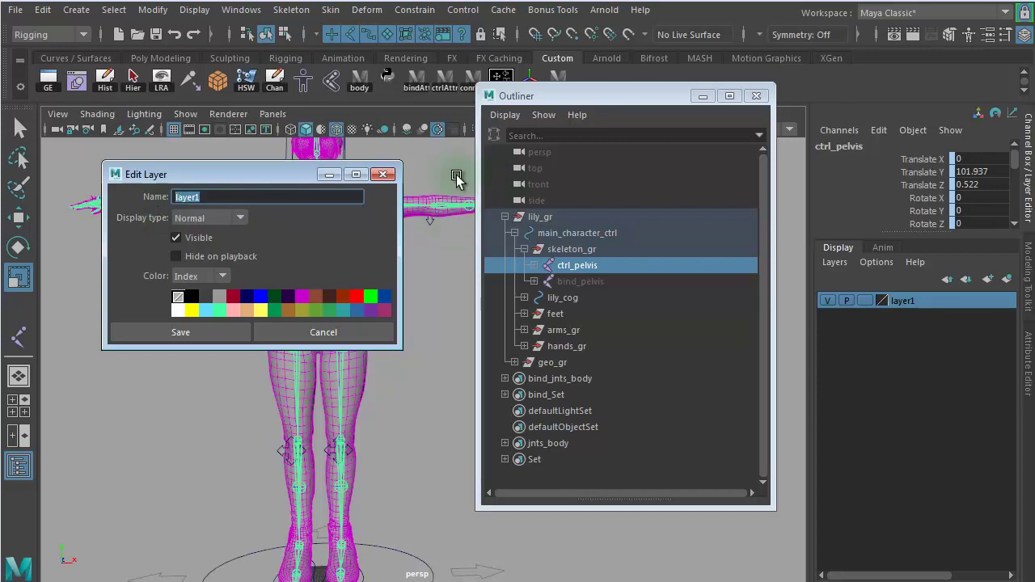
left_click(384, 174)
right_click(893, 302)
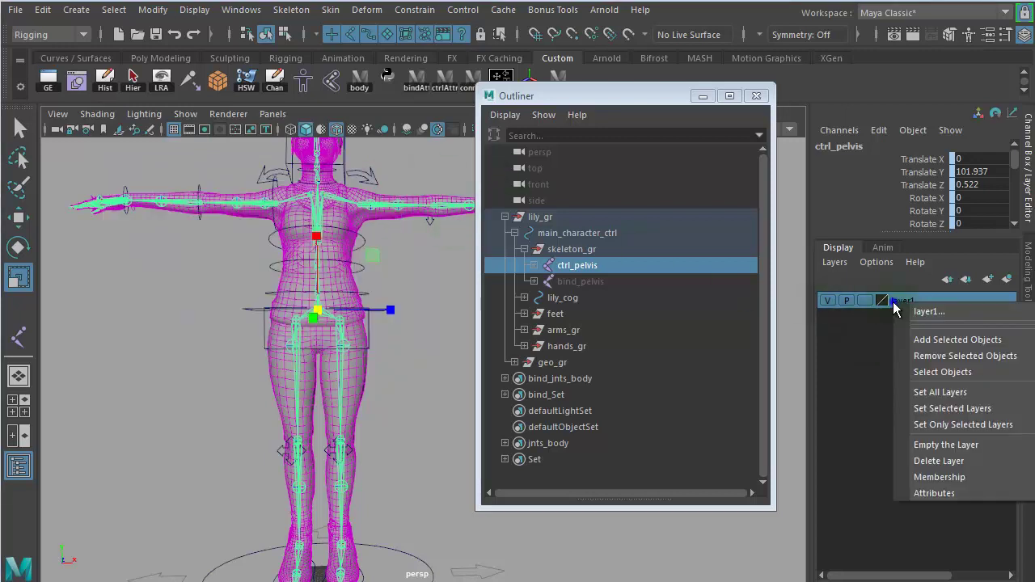
left_click(969, 460)
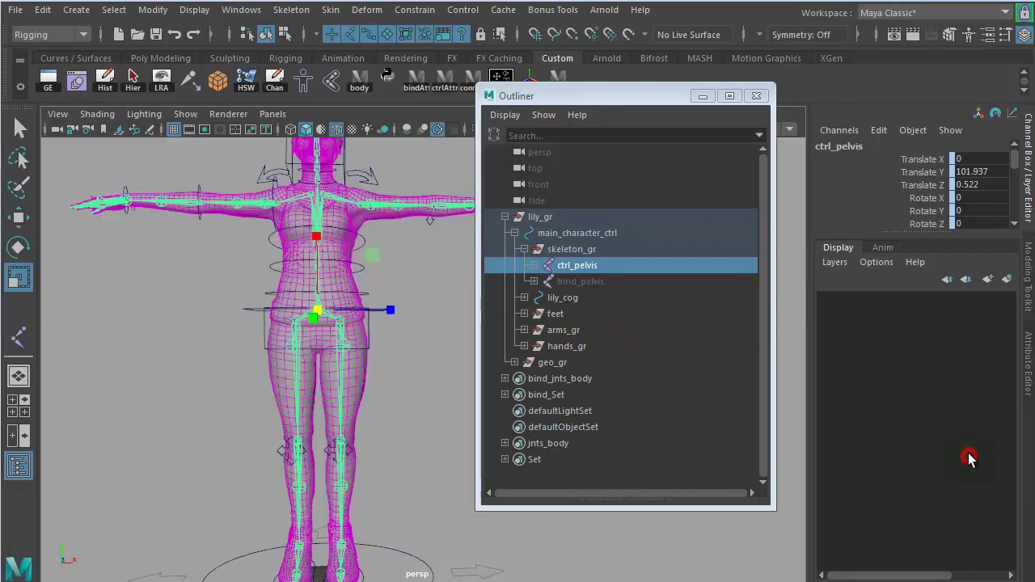
Hide the ctrl_pelvis joint chain under skeleton_gr and clear the selection
left_click_drag(574, 280, 585, 269)
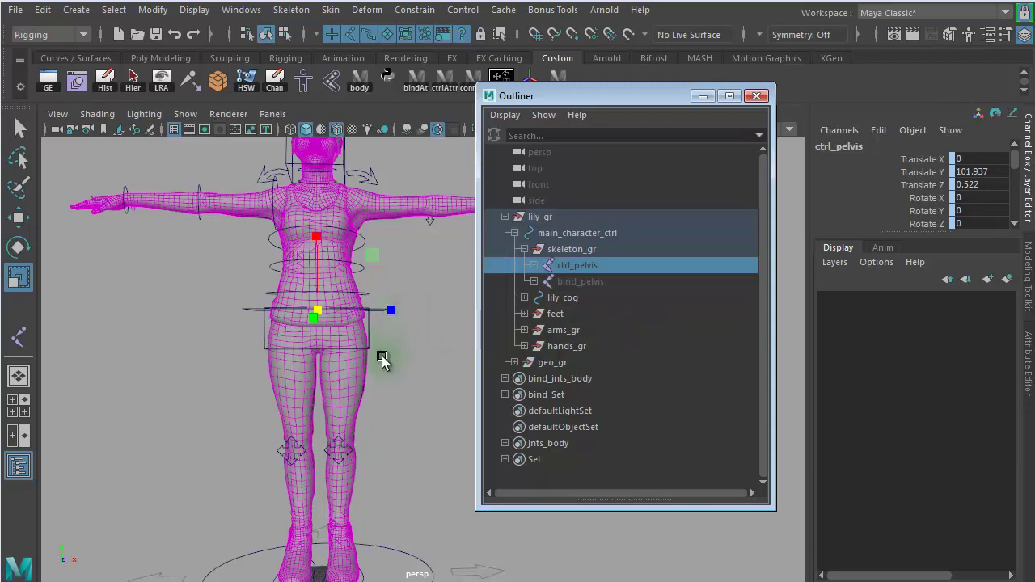
left_click(431, 322)
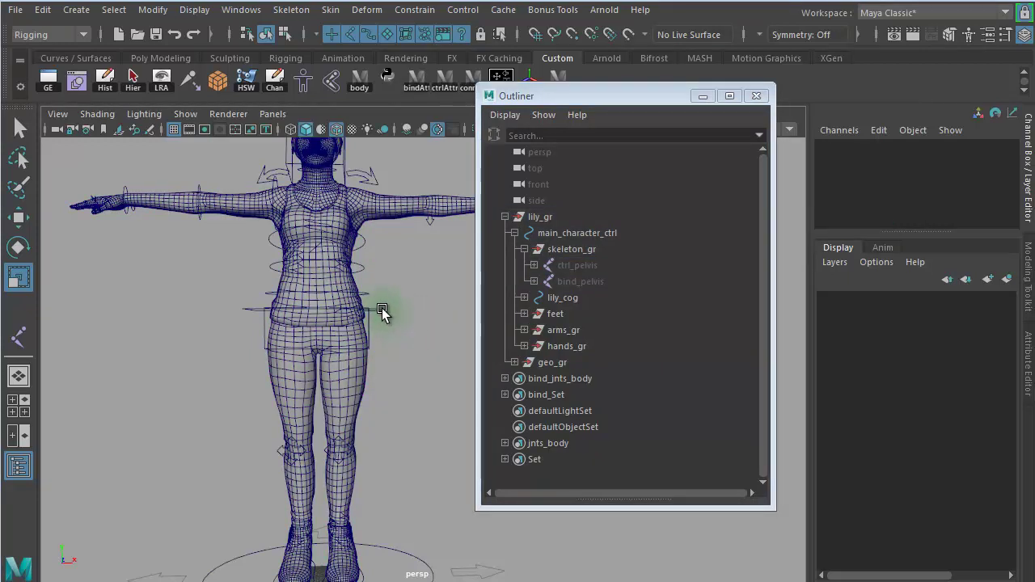
Highlight lily_cog, feet, arms_gr and hands_gr under main_character_ctrl and examine which parts of the character each one covers
left_click(382, 308)
right_click_drag(439, 377, 394, 350, "alt")
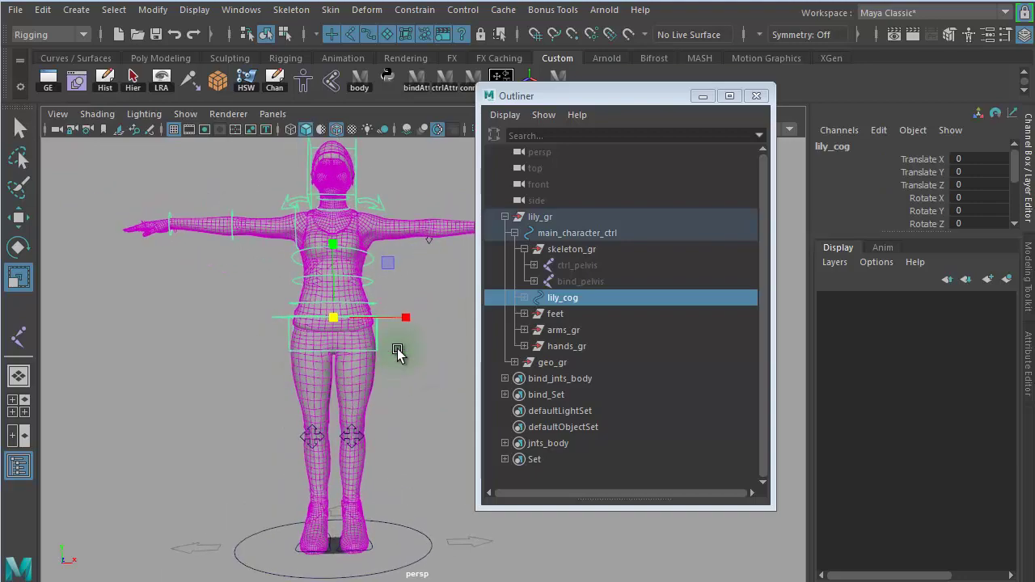
left_click_drag(411, 302, 391, 309, "alt")
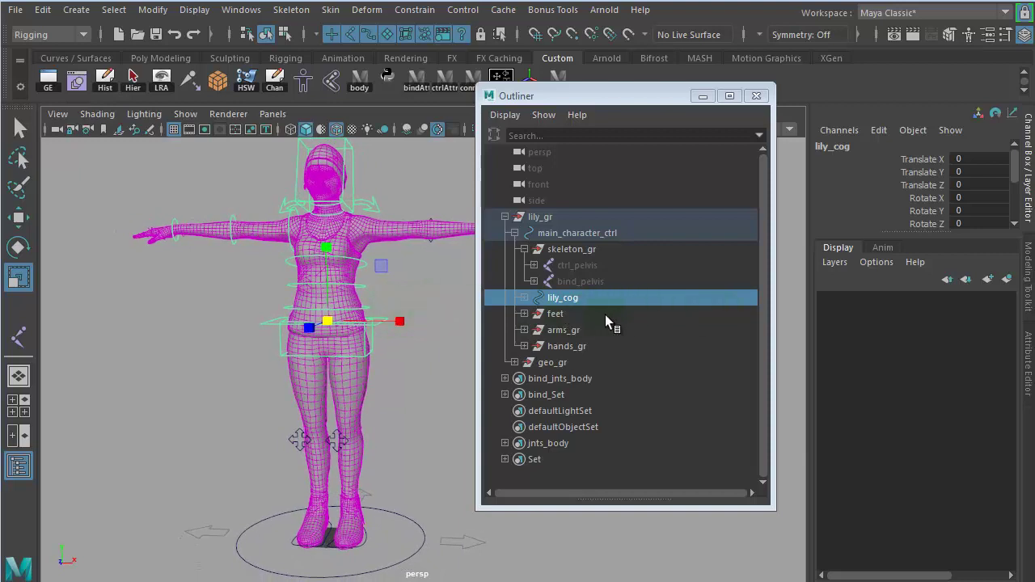
left_click(573, 313)
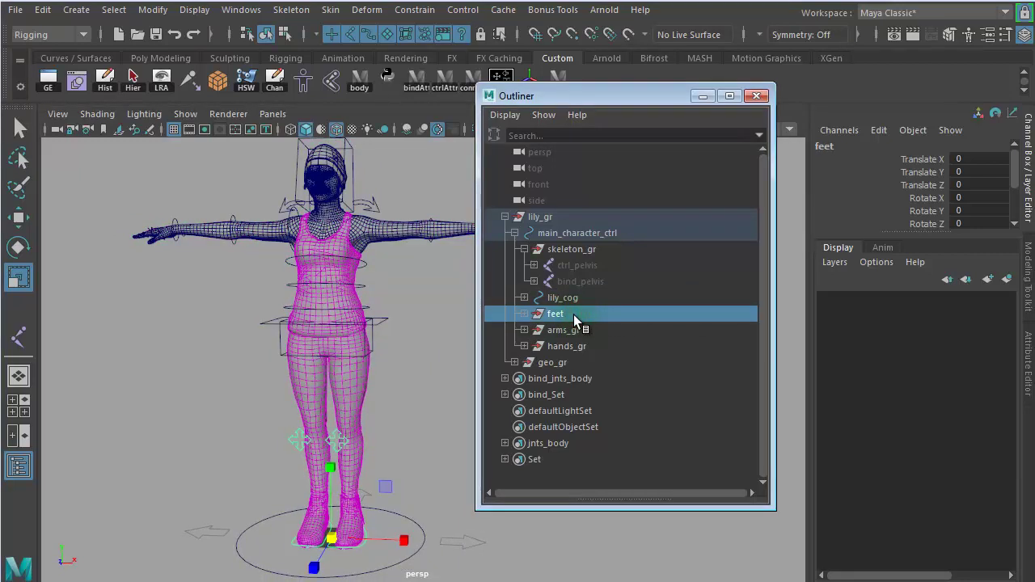
left_click(577, 331)
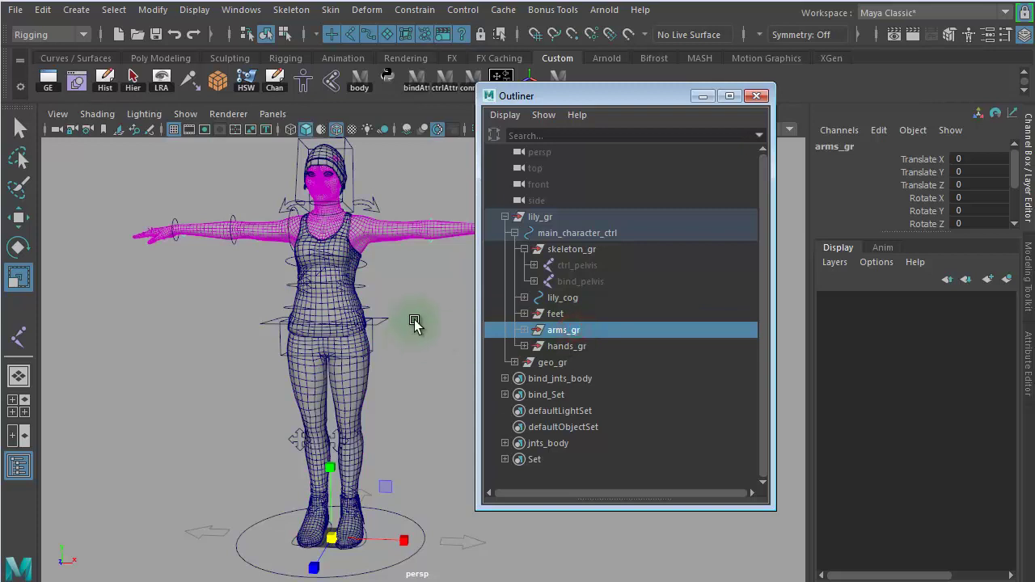
left_click(585, 348, "shift")
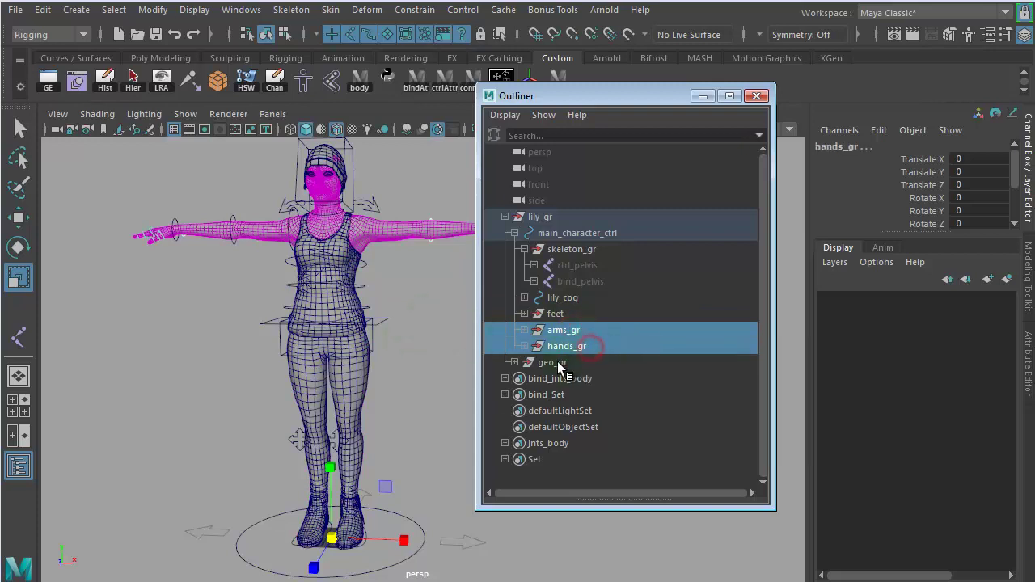
left_click(577, 313, "shift")
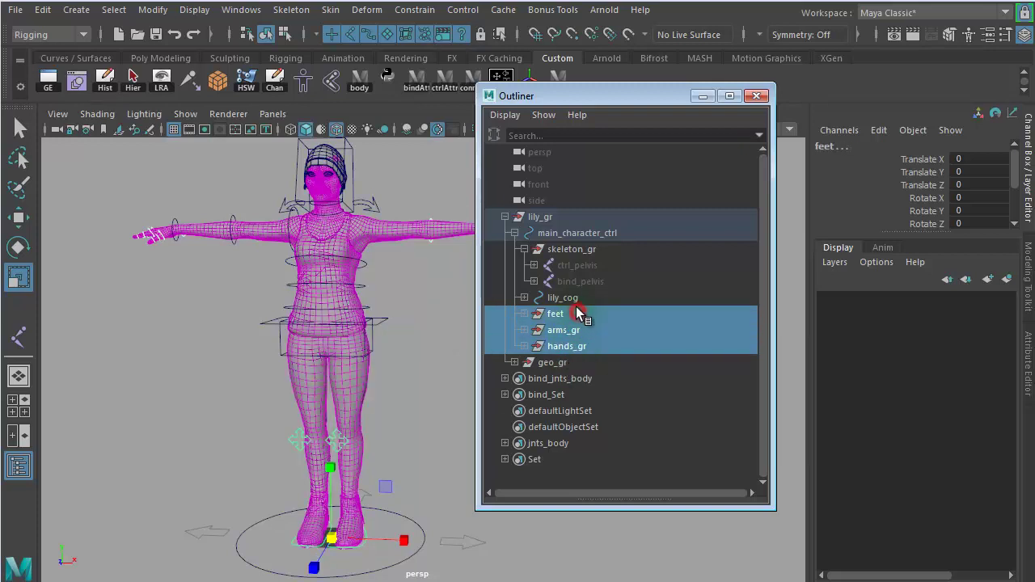
Examine which controls lily_cog covers and look at its child groups, keeping the character unobstructed
left_click(576, 297, "shift")
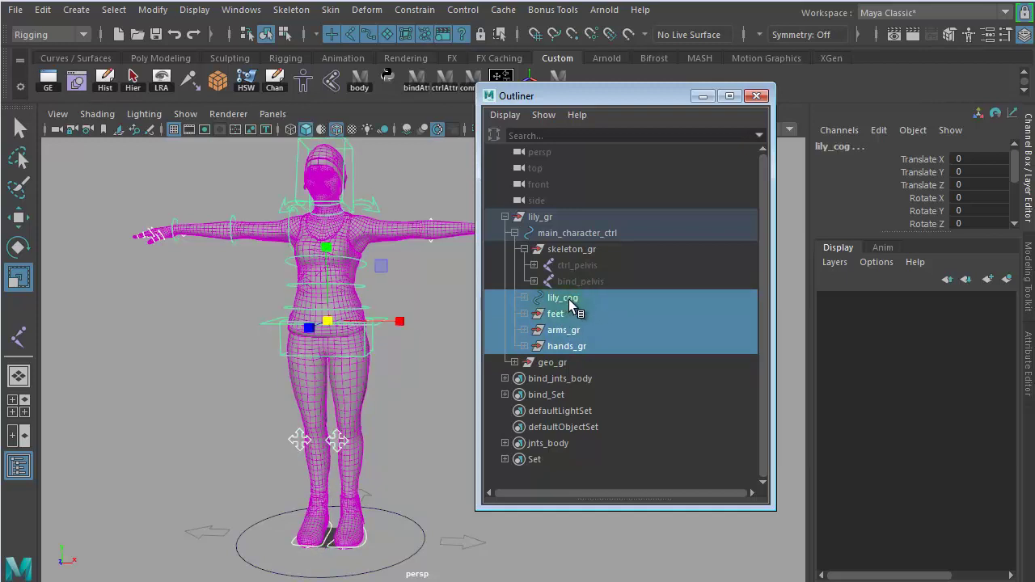
left_click(576, 297)
left_click(525, 298)
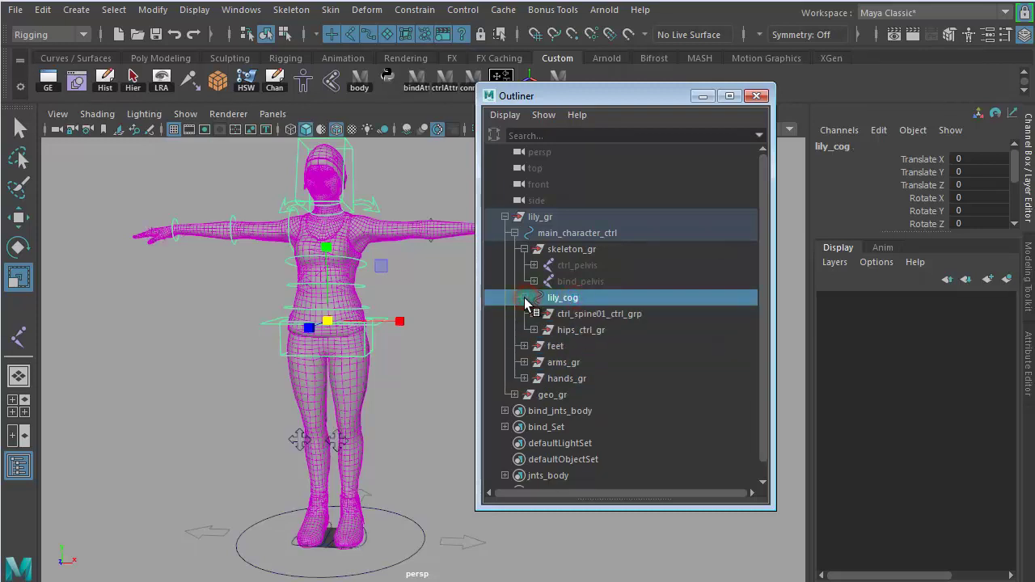
left_click(524, 298)
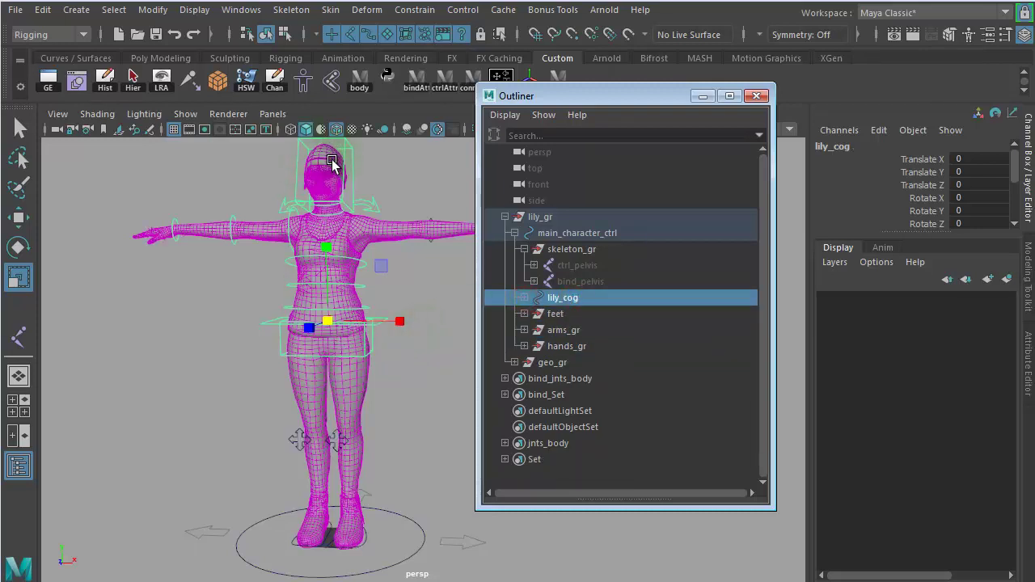
left_click_drag(576, 96, 737, 120)
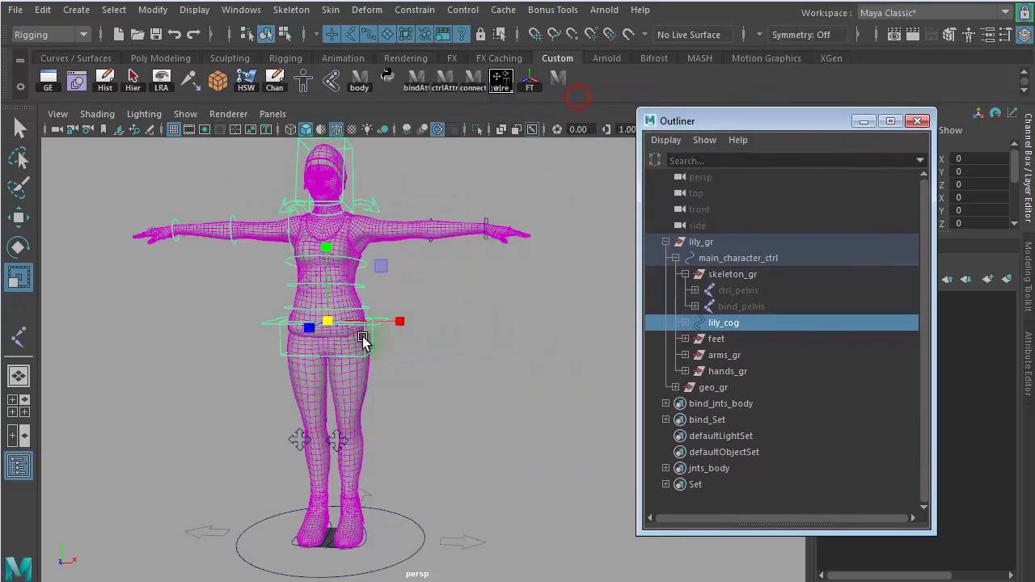
Highlight feet together with lily_cog and examine the knee, foot, arm and finger controls around the character up close
left_click(728, 339, "ctrl")
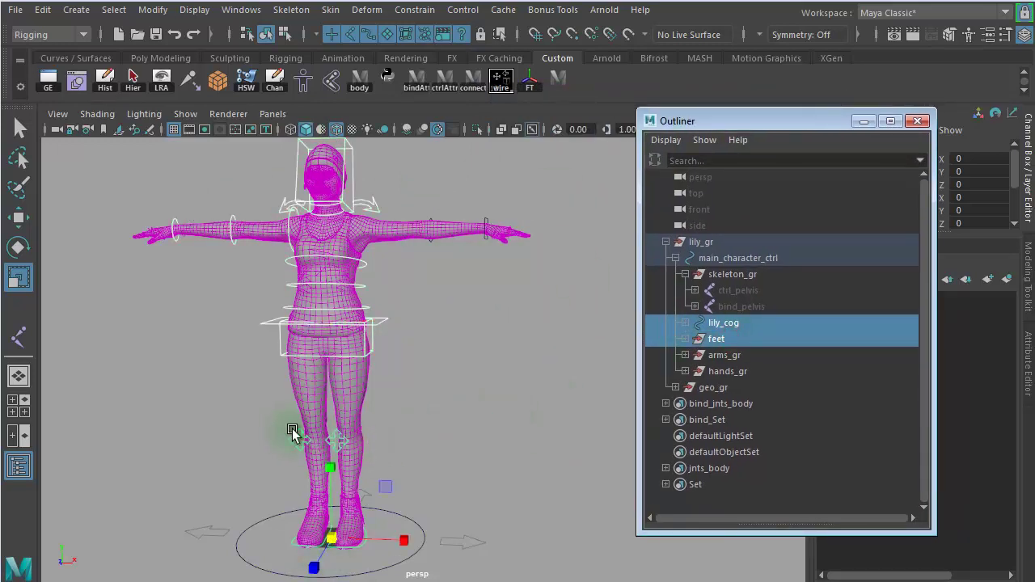
left_click_drag(394, 432, 286, 434, "alt")
right_click_drag(356, 435, 541, 432, "alt")
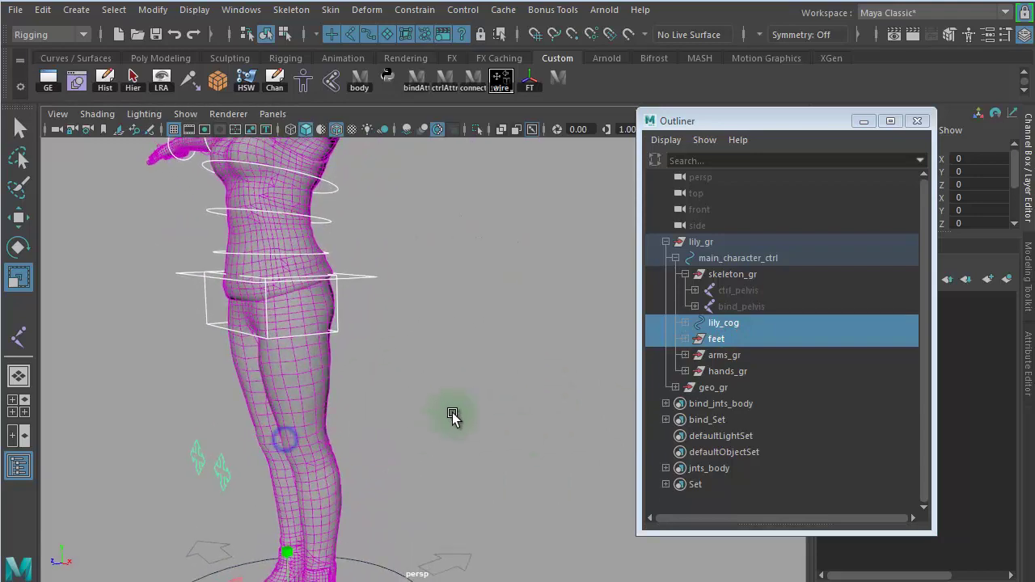
middle_click_drag(453, 416, 552, 306, "alt")
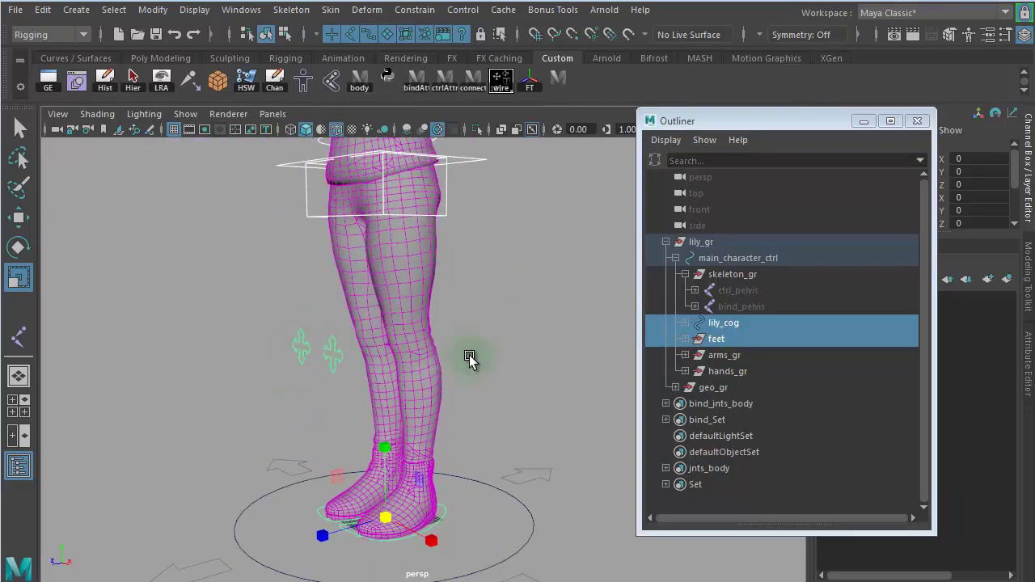
right_click_drag(501, 360, 217, 349, "alt")
middle_click_drag(400, 324, 270, 364, "alt")
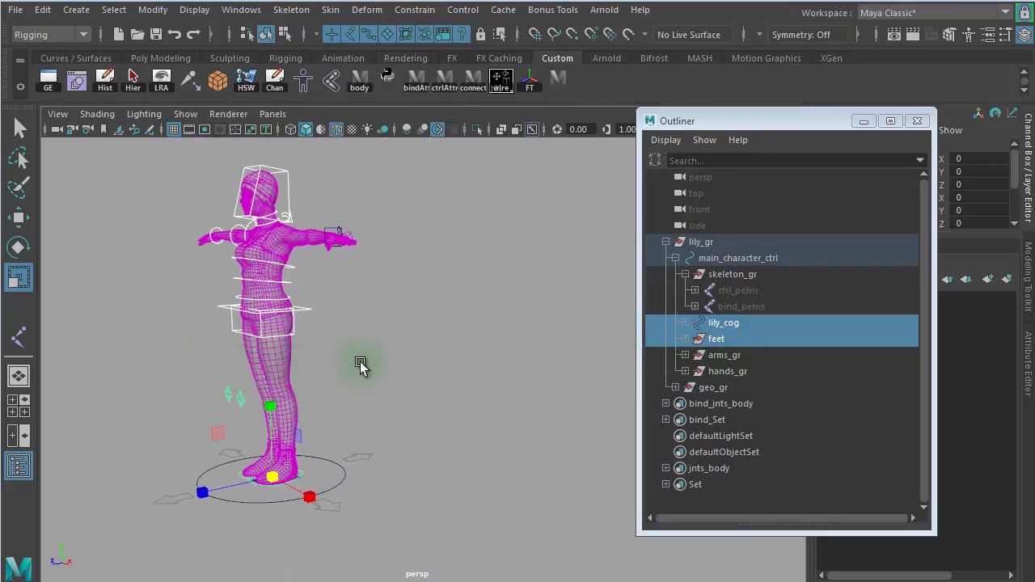
left_click_drag(372, 363, 469, 379, "alt")
right_click_drag(397, 360, 508, 310, "alt")
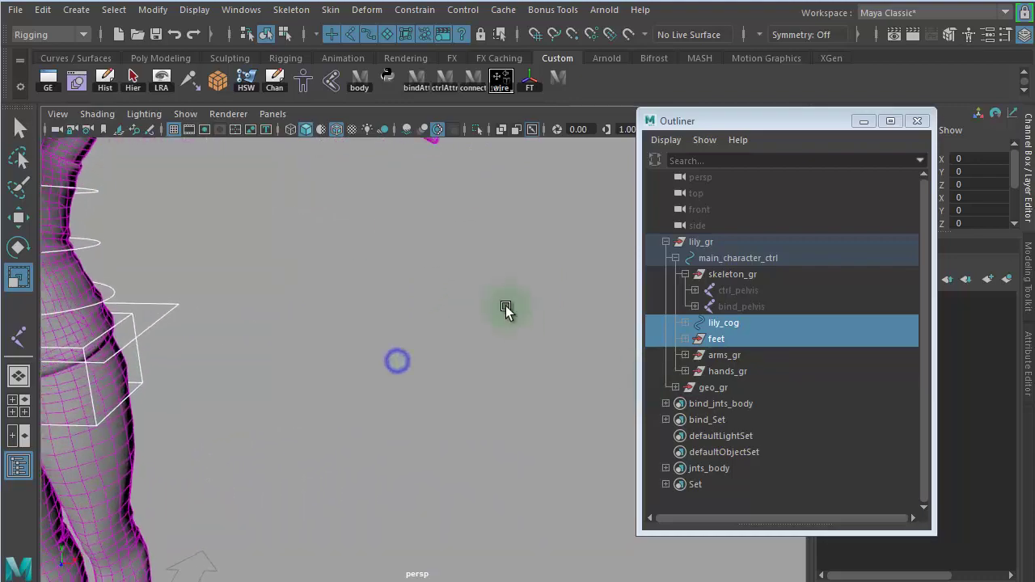
middle_click_drag(507, 299, 540, 463, "alt")
left_click_drag(435, 434, 440, 438, "alt")
right_click_drag(518, 432, 683, 430, "alt")
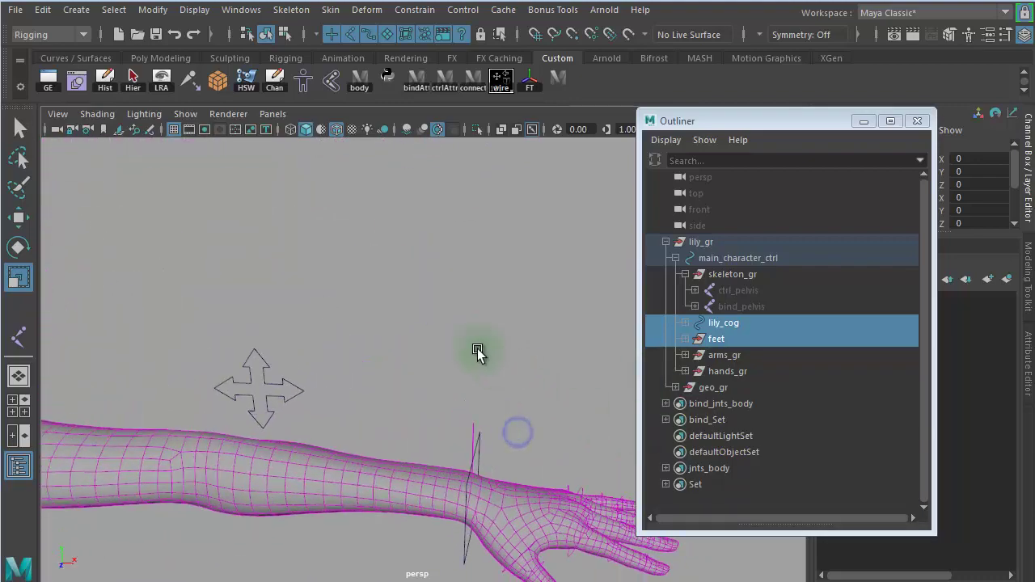
middle_click_drag(478, 351, 323, 218, "alt")
right_click_drag(419, 313, 661, 351, "alt")
Highlight arms_gr and hands_gr on the hand and look at the subgroups inside hands_gr
left_click(724, 357)
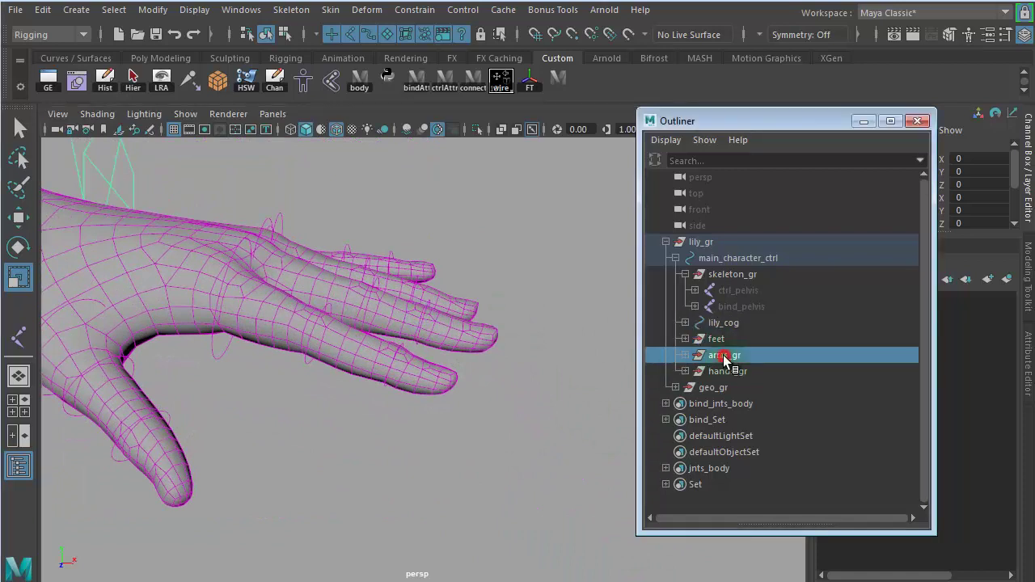
left_click(727, 372)
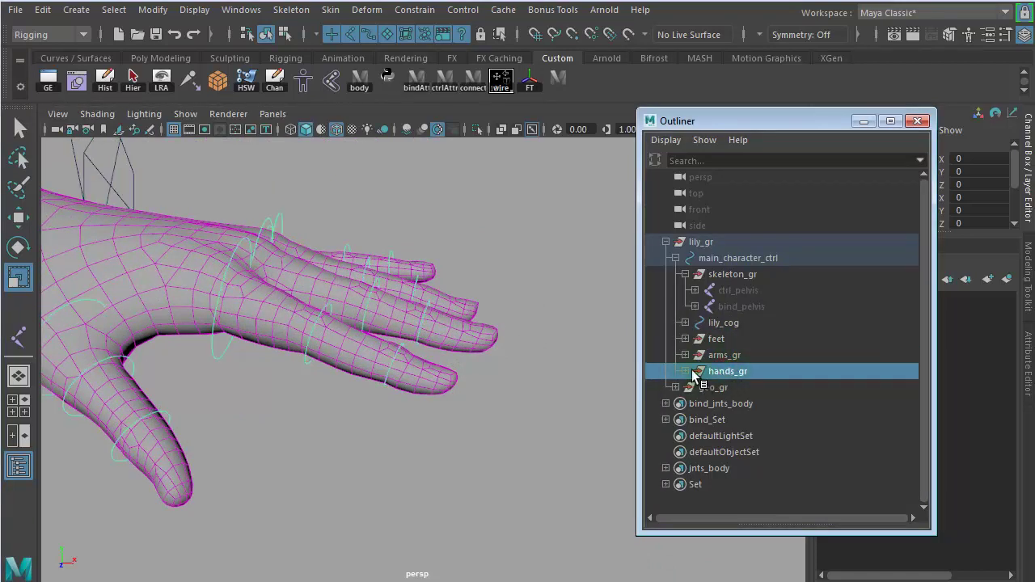
left_click(687, 371)
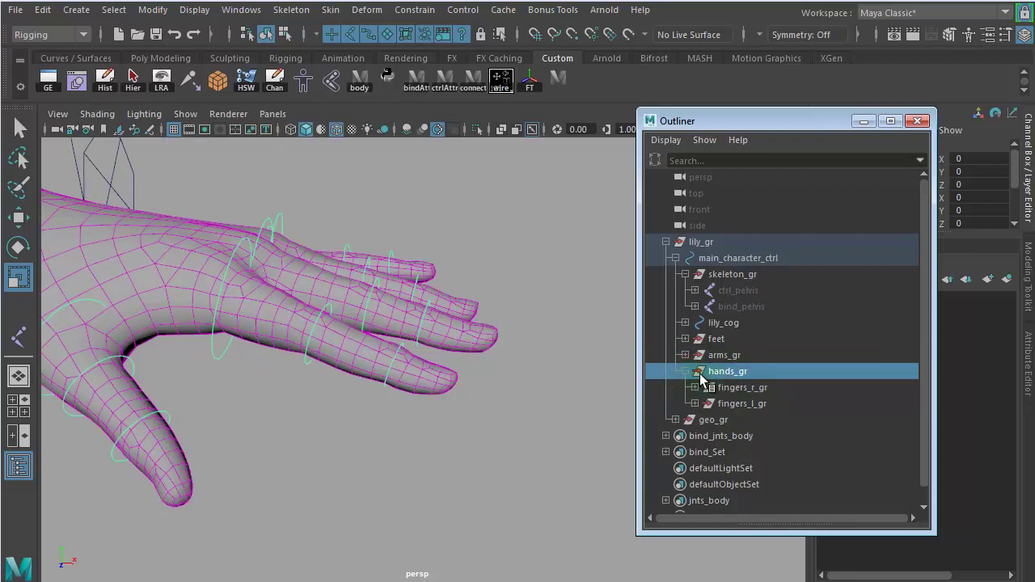
left_click(687, 372)
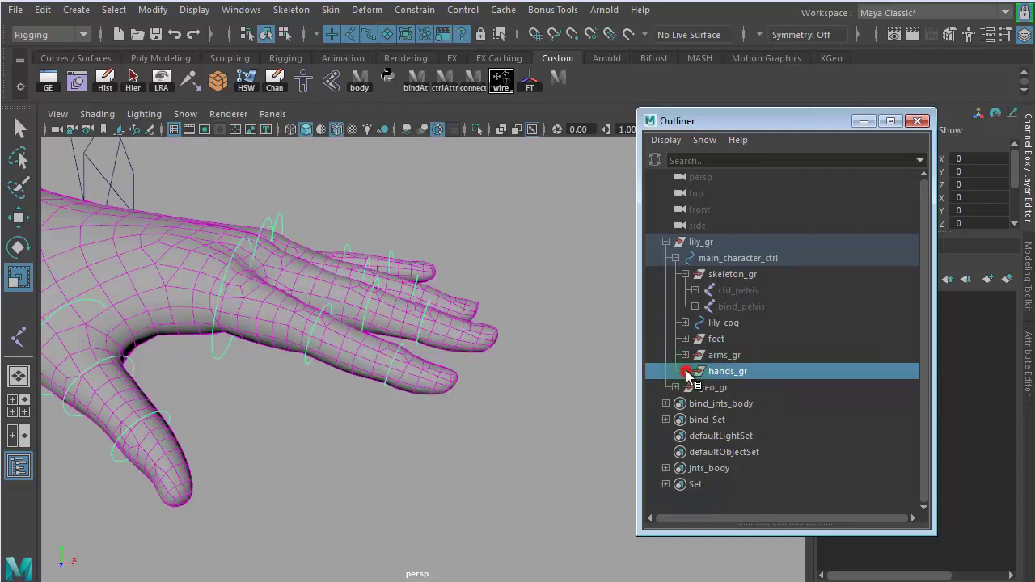
Rename the hands_gr group to fingers_gr
scroll(511, 387, "down", 5)
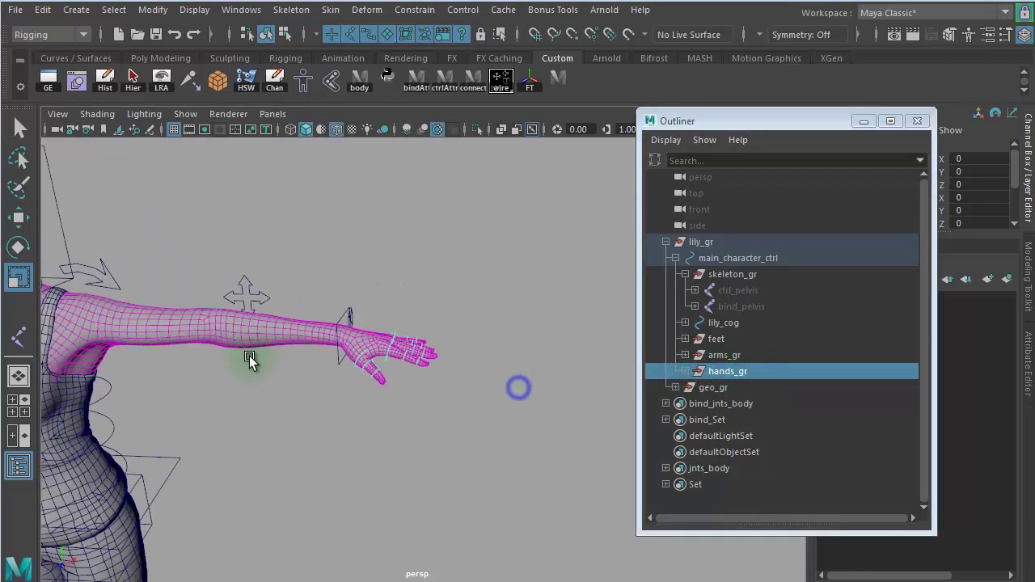
double_click(730, 372)
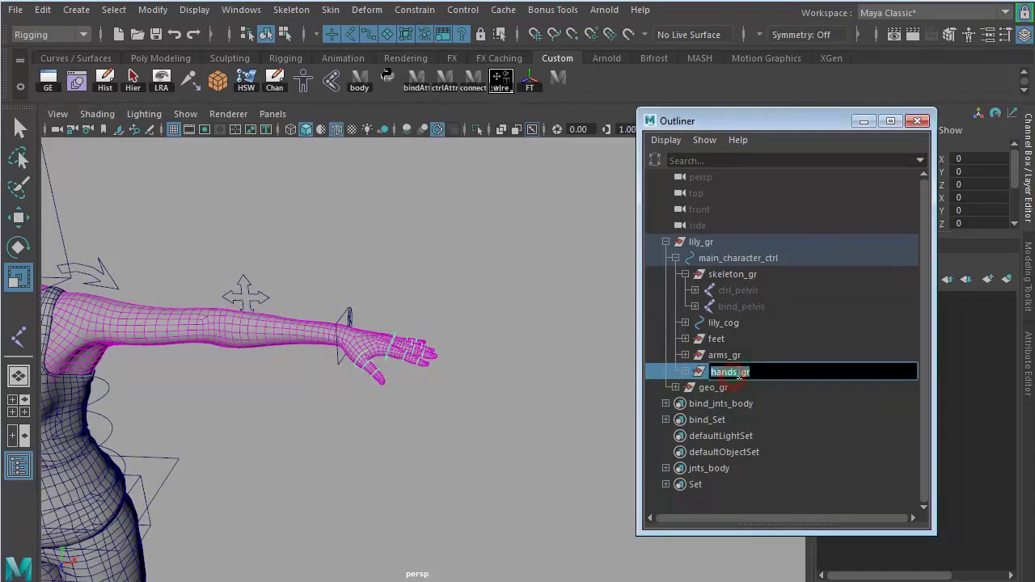
left_click(734, 372)
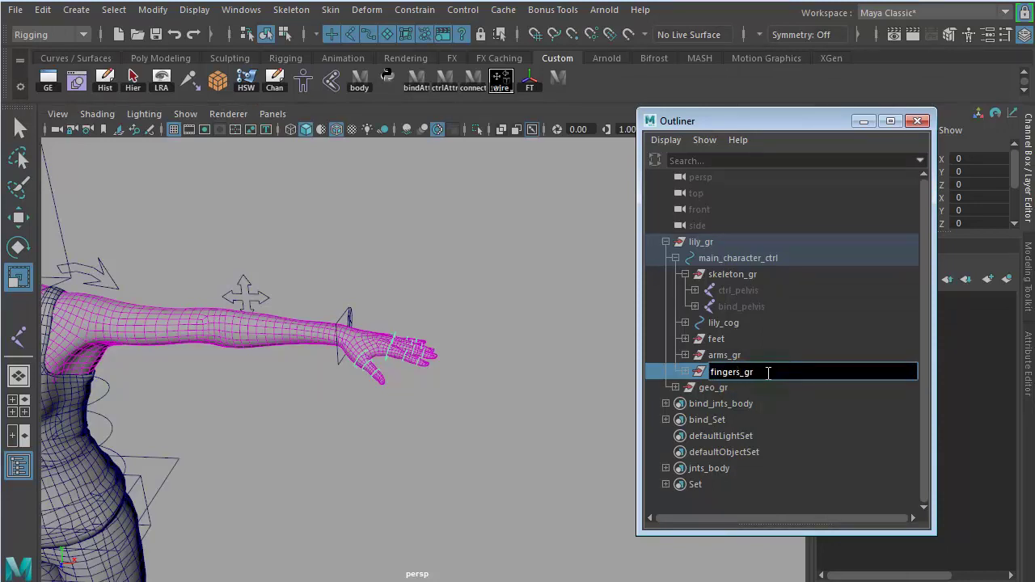
key("Return")
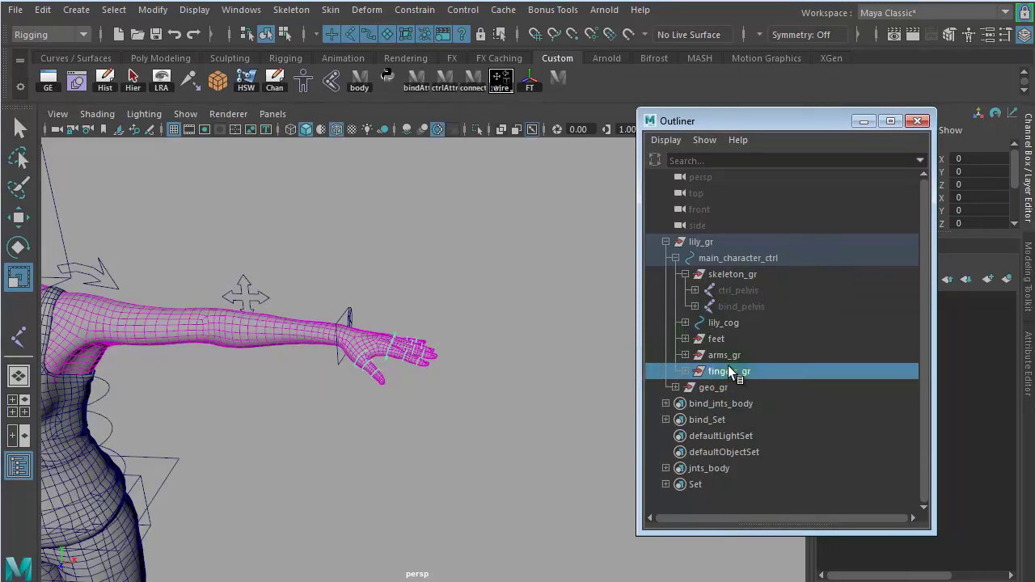
Create a display layer from lily_cog, feet, arms_gr and fingers_gr and name it courbe_ctrl
left_click_drag(724, 365, 724, 323)
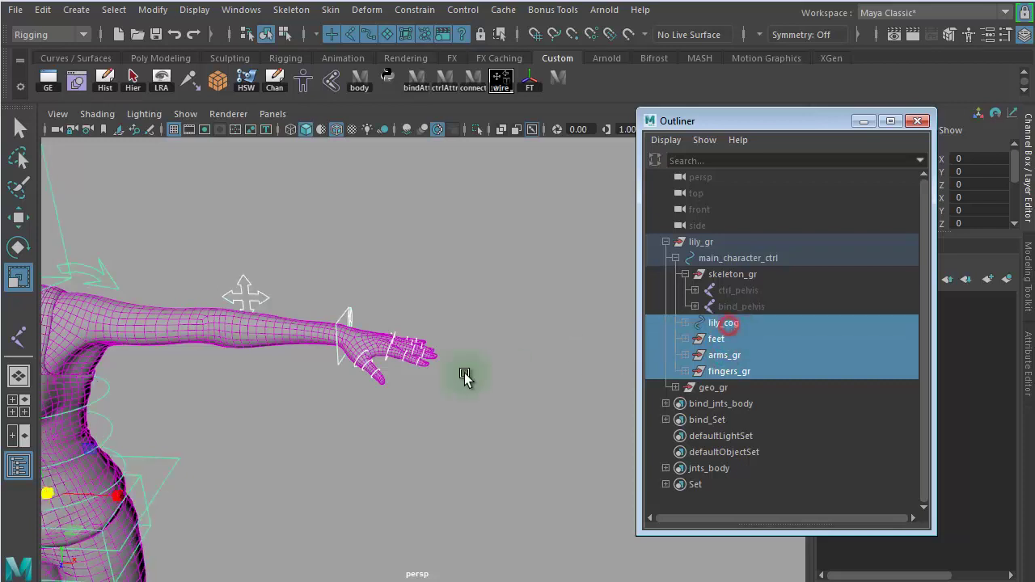
right_click_drag(401, 377, 162, 336, "alt")
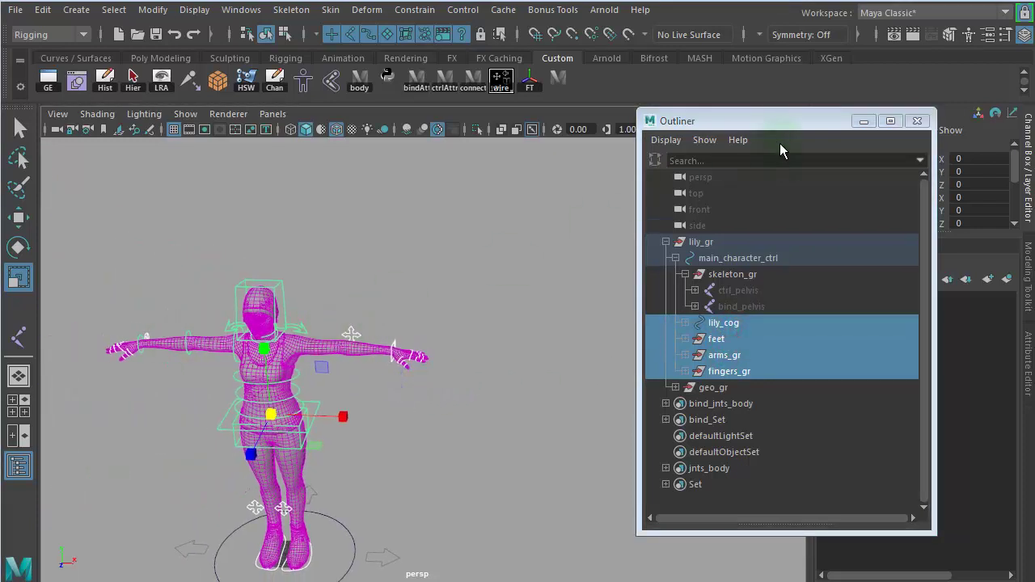
left_click_drag(768, 129, 616, 111)
left_click(1007, 279)
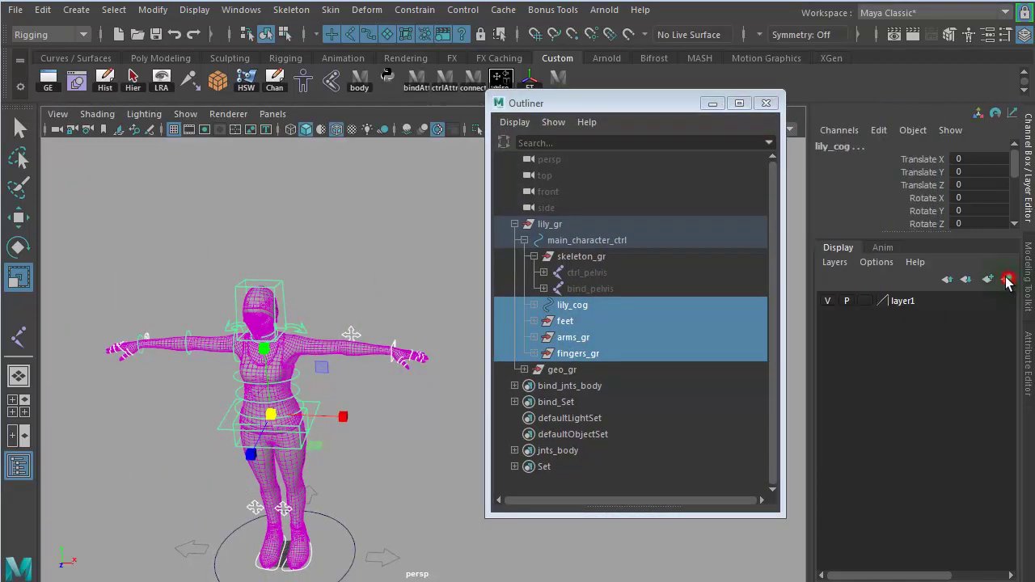
double_click(922, 302)
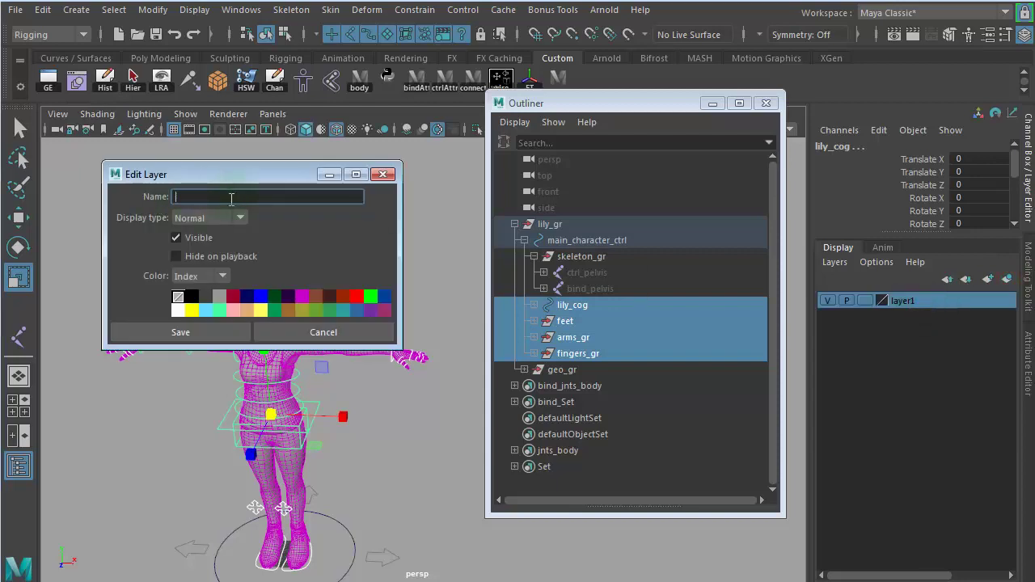
type("courbe_ctrl")
double_click(231, 199)
left_click(194, 333)
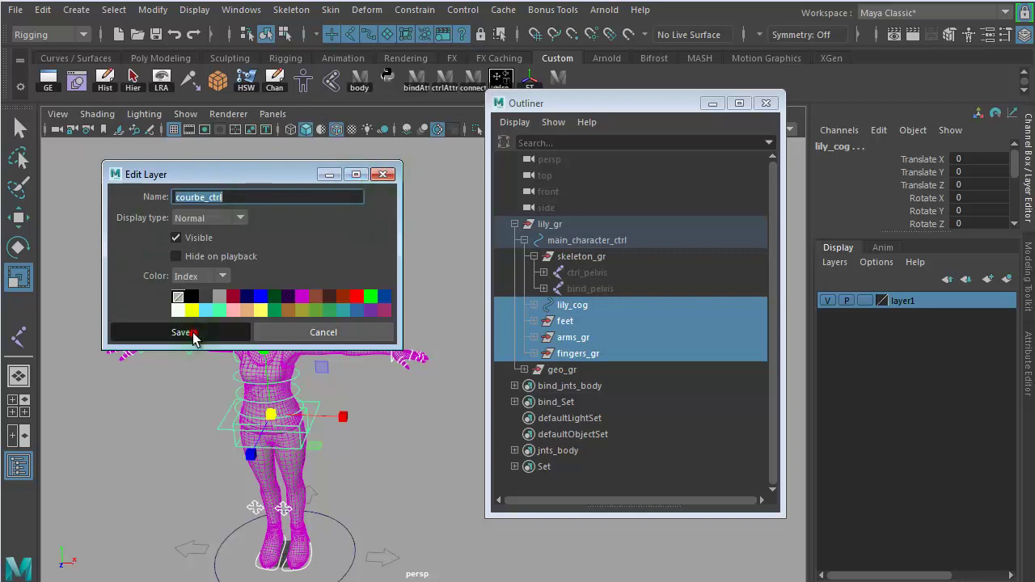
Hide the courbe_ctrl layer to check which controls it holds, and show it again
mouse_move(375, 428)
left_mouse_down("alt")
mouse_move(378, 407)
mouse_move(370, 412)
left_mouse_up("alt")
right_click_drag(369, 409, 439, 326, "alt")
left_click(825, 300)
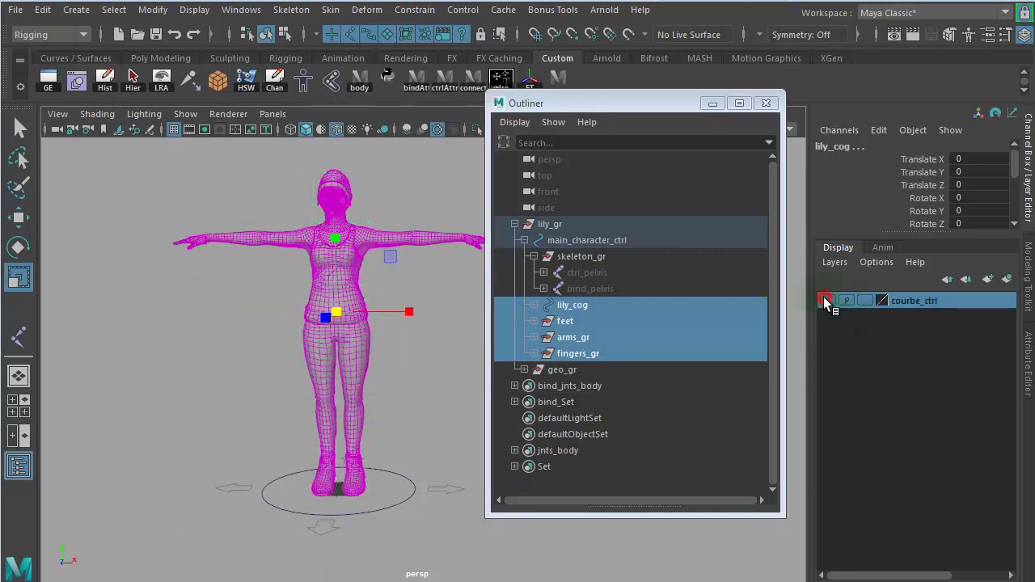
left_click(825, 301)
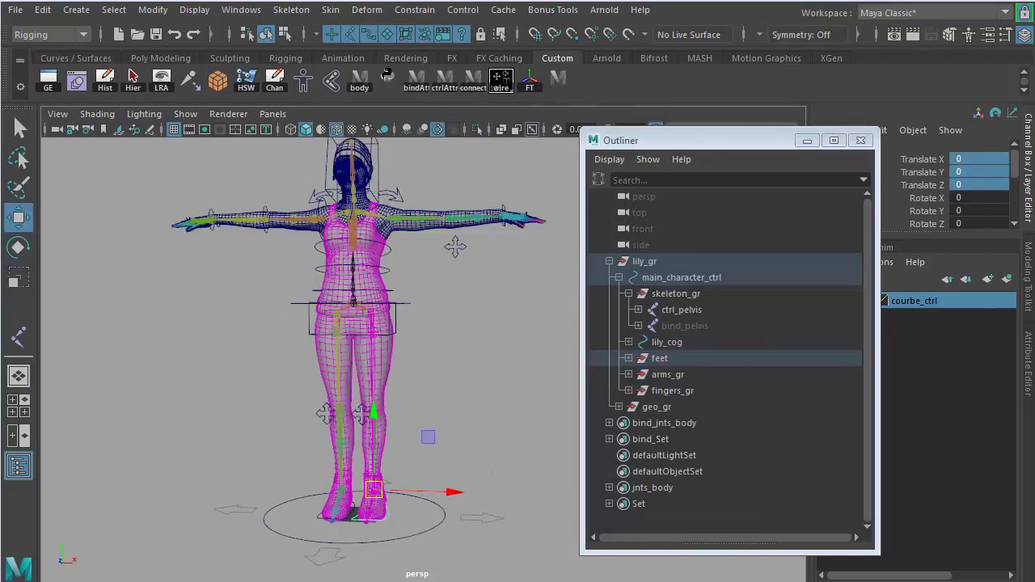
Lift the character's left foot control up and back, to about X 4.63, Y 20.59, Z -10.4, bending the knee
right_click_drag(439, 437, 509, 431, "alt")
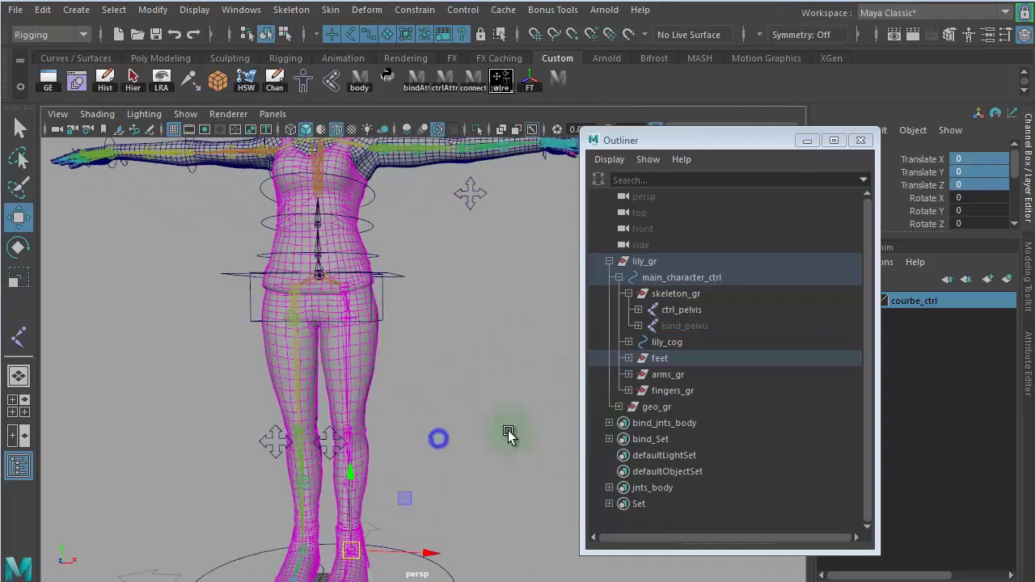
left_click_drag(443, 438, 350, 444, "alt")
middle_click_drag(405, 446, 448, 378, "alt")
left_click_drag(399, 440, 426, 389)
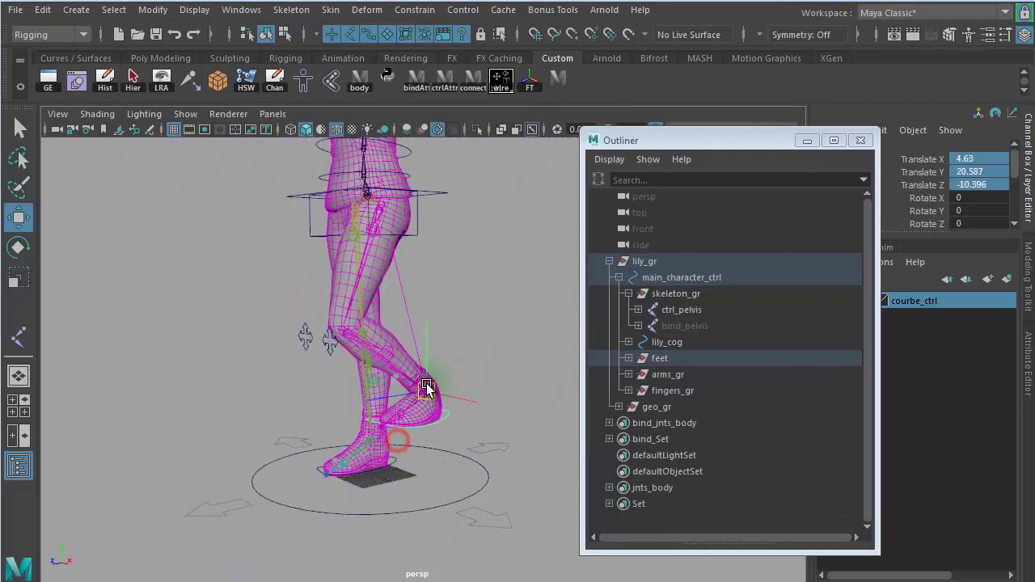
Rotate the lifted left foot control about 29.68 degrees around X
left_click_drag(464, 357, 376, 368, "alt")
right_click_drag(388, 363, 605, 369, "alt")
middle_click_drag(496, 341, 391, 419, "alt")
left_click_drag(445, 394, 425, 370, "alt")
left_click(395, 352)
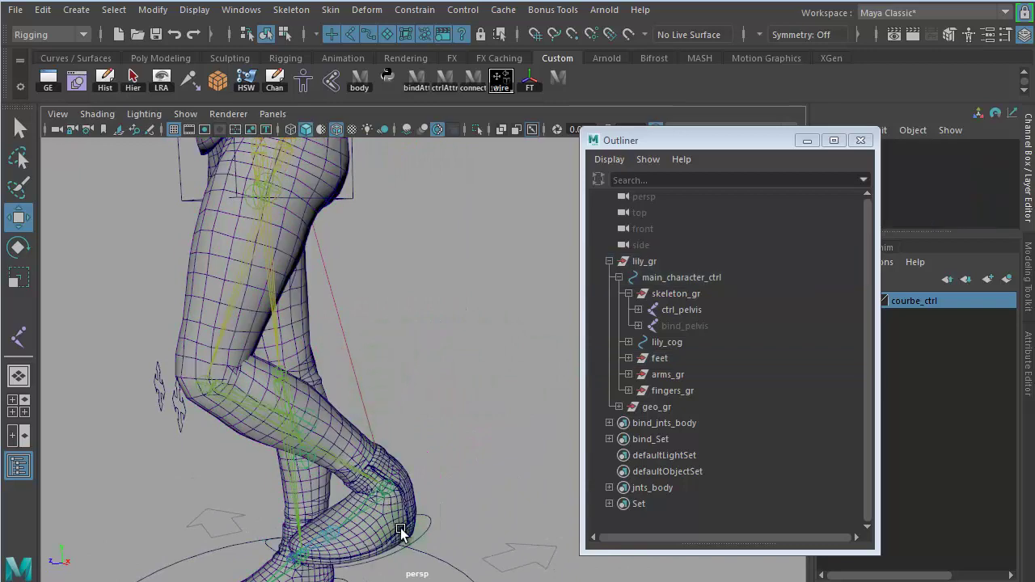
left_click(435, 531)
key("e")
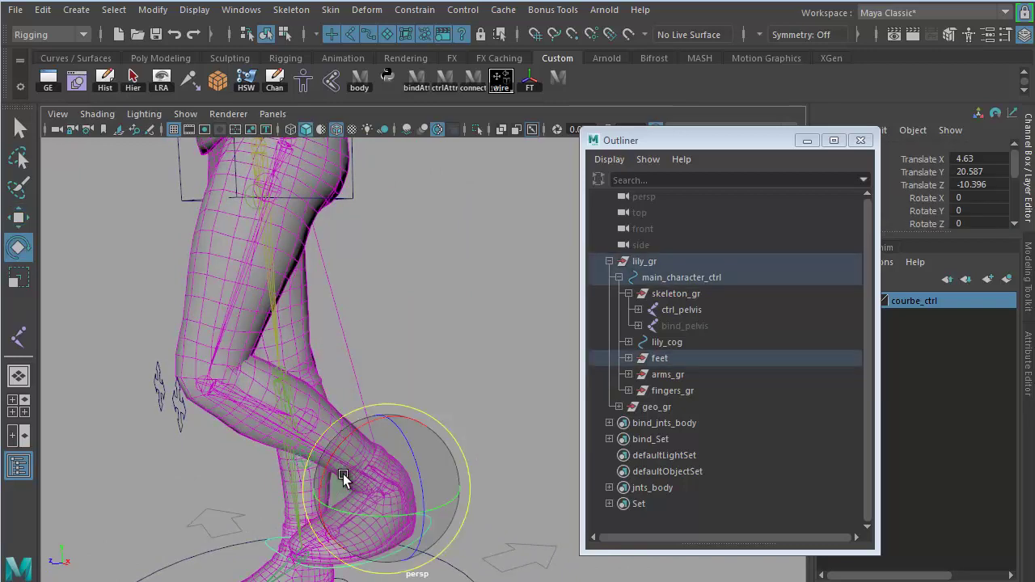
left_click_drag(334, 468, 353, 499)
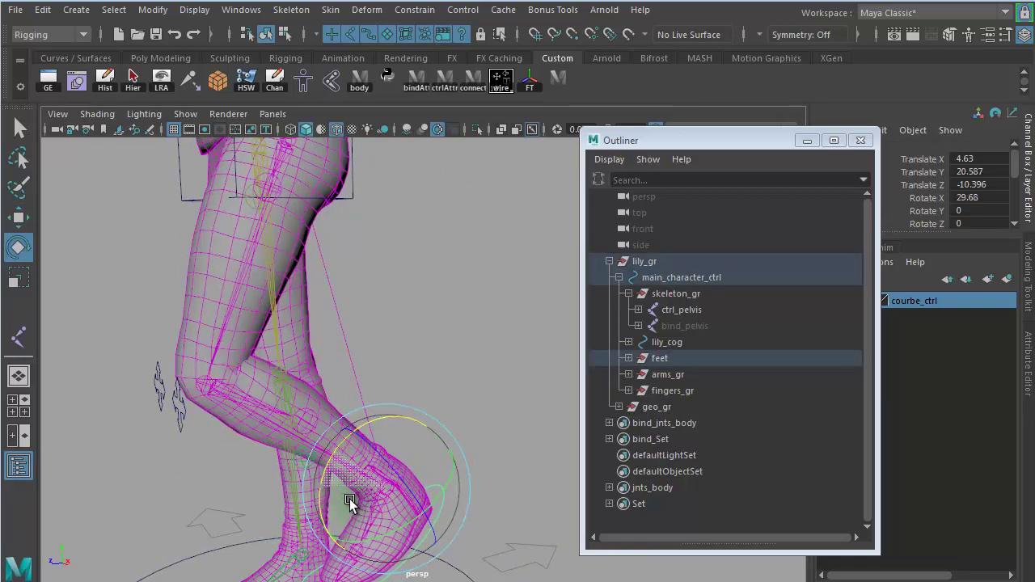
right_click_drag(451, 410, 318, 401, "alt")
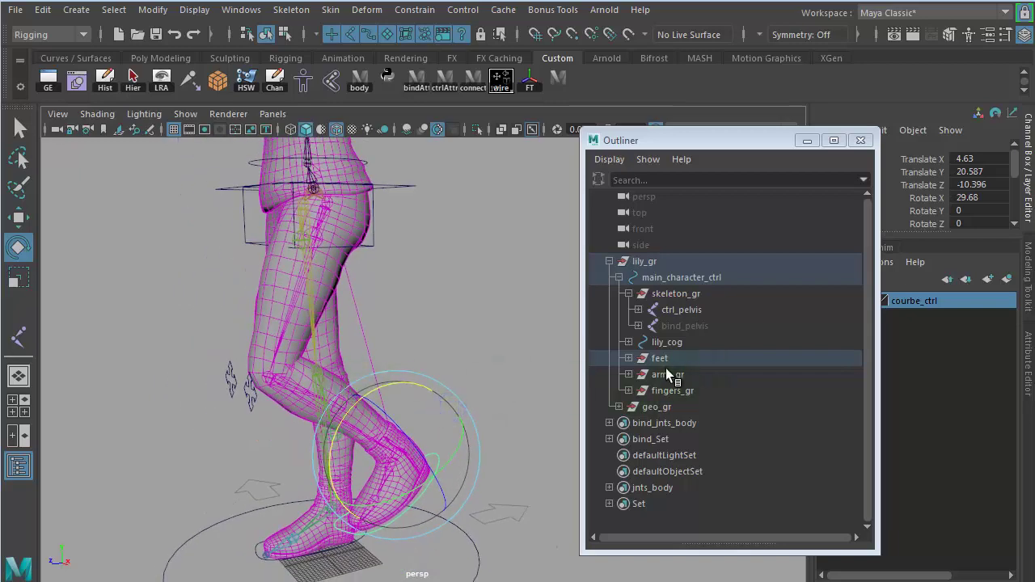
Examine the hierarchy under lily_gr and highlight main_character_ctrl with its child groups expanded
left_click(619, 277)
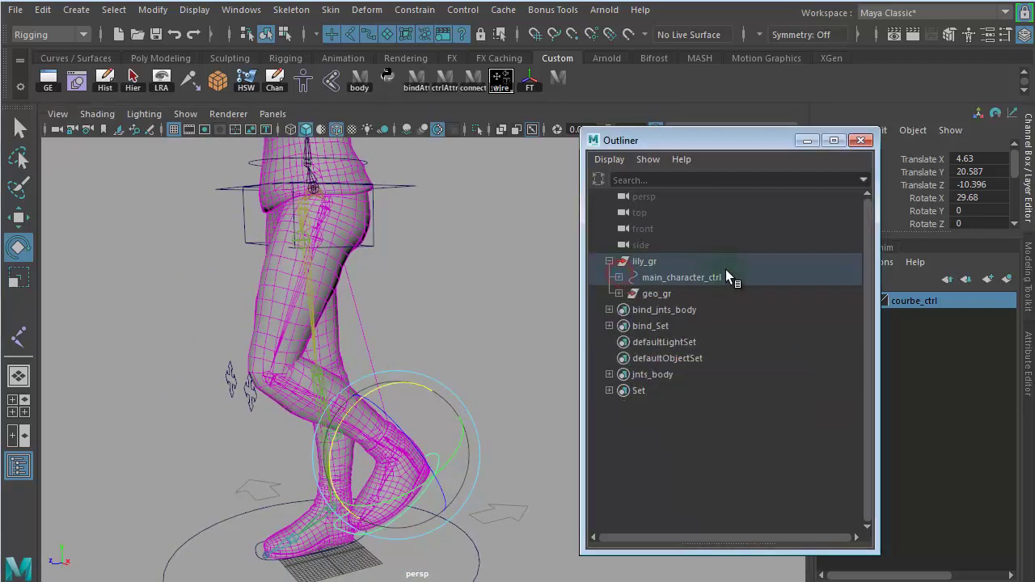
left_click(660, 262)
left_click(609, 262)
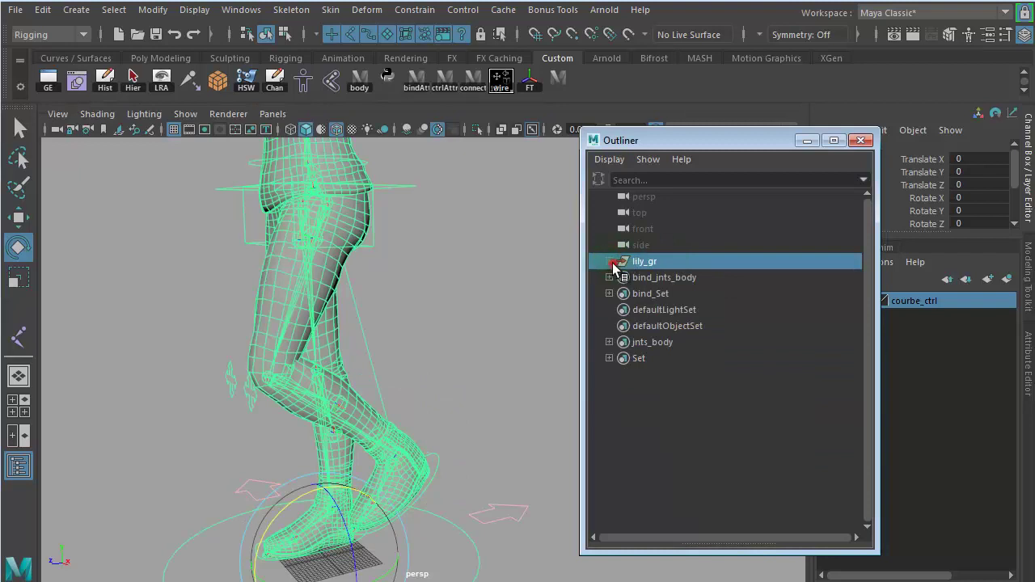
left_click(609, 261)
left_click(704, 279)
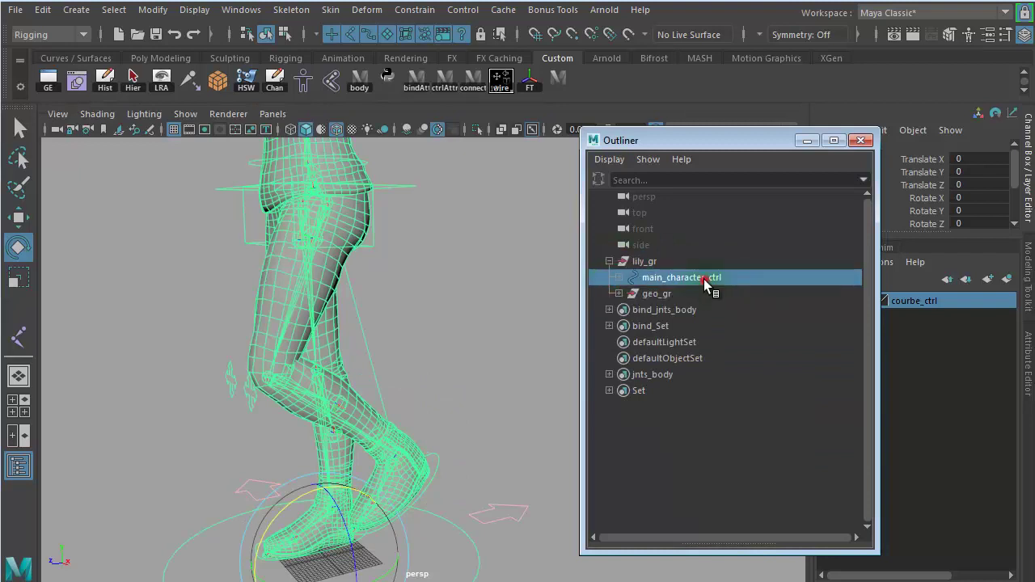
left_click(619, 278)
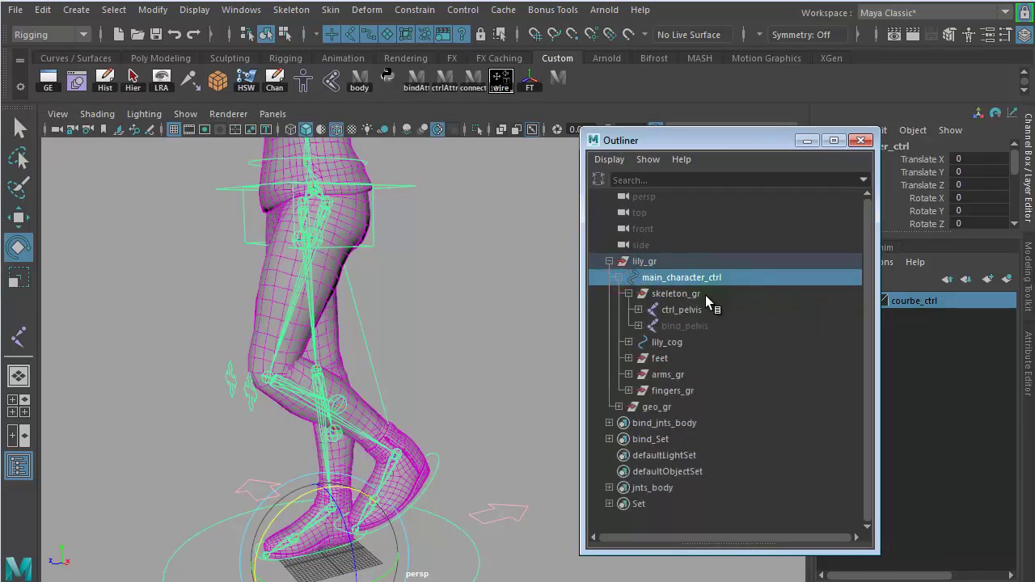
Set Visibility to off for lily_foot_l_gr and lily_foot_r_gr inside the feet group
left_click(660, 358)
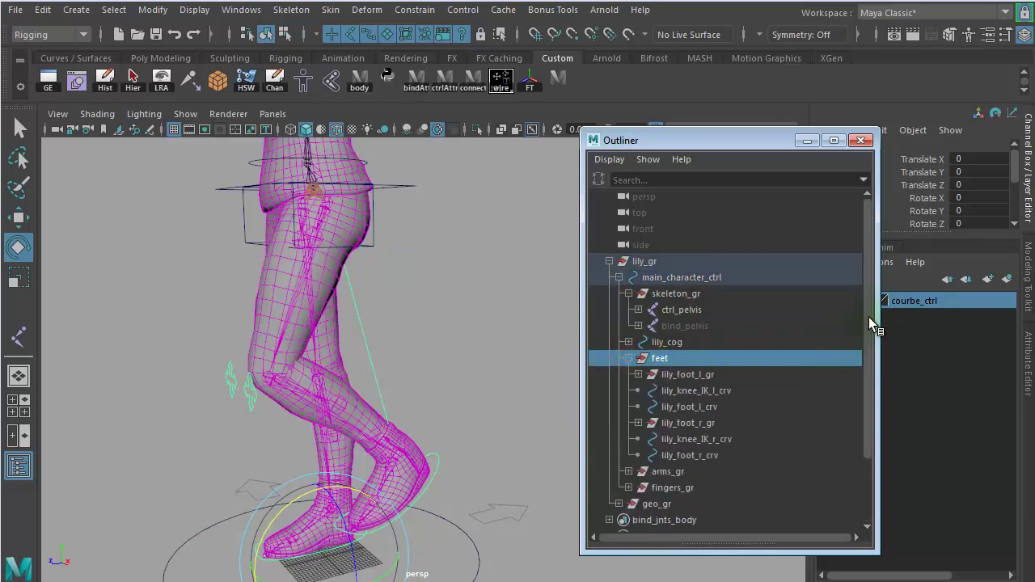
left_click_drag(863, 311, 868, 371)
left_click(669, 358)
left_click(689, 343)
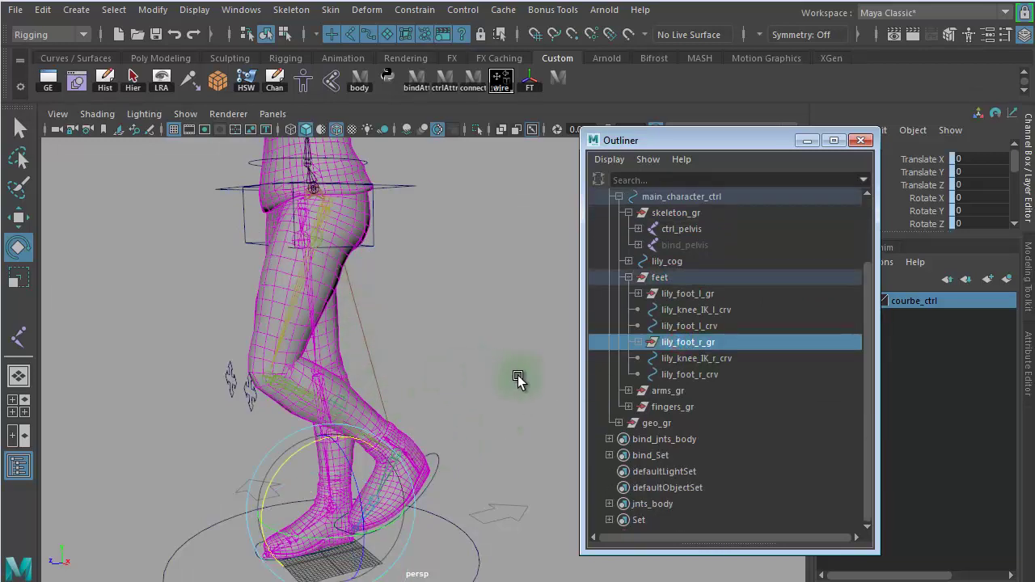
left_click(694, 294, "ctrl")
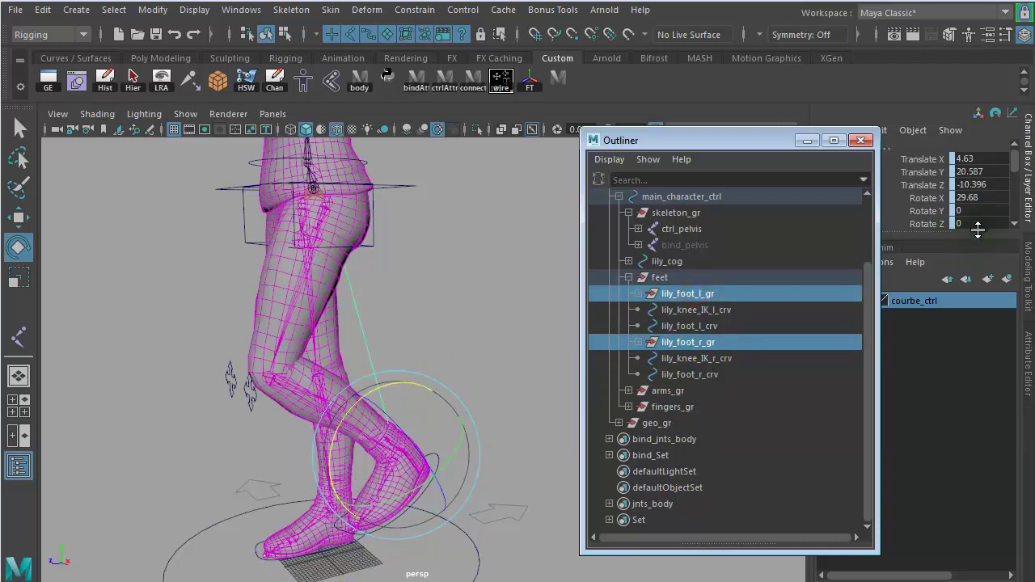
left_click_drag(978, 230, 978, 374)
left_click(974, 275)
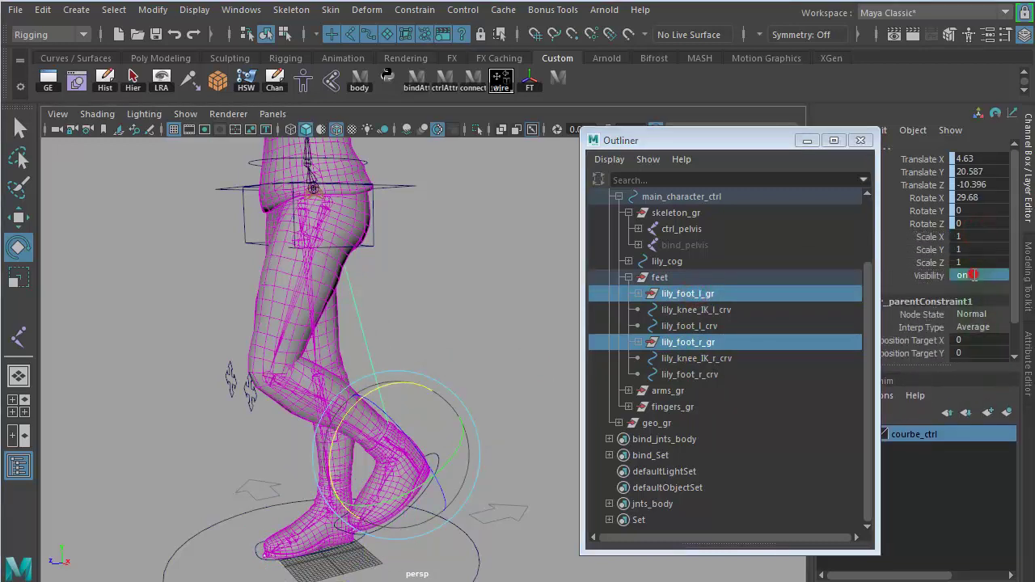
left_click(976, 275)
type("off")
key("Return")
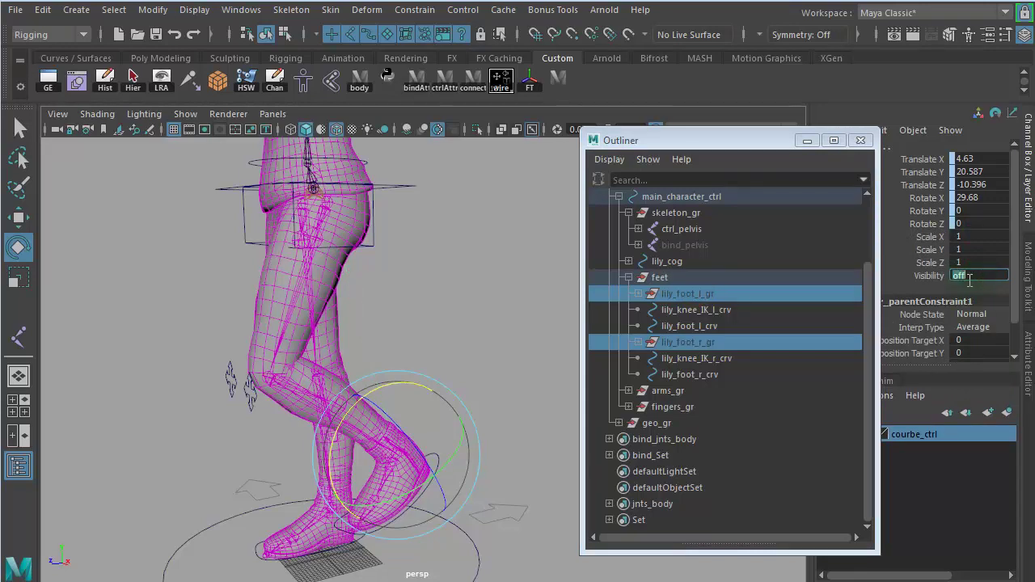
left_click(860, 140)
Rotate the left foot control to about X 20.609, Y 0.745, Z -6.489
left_click(553, 377)
left_click(438, 455)
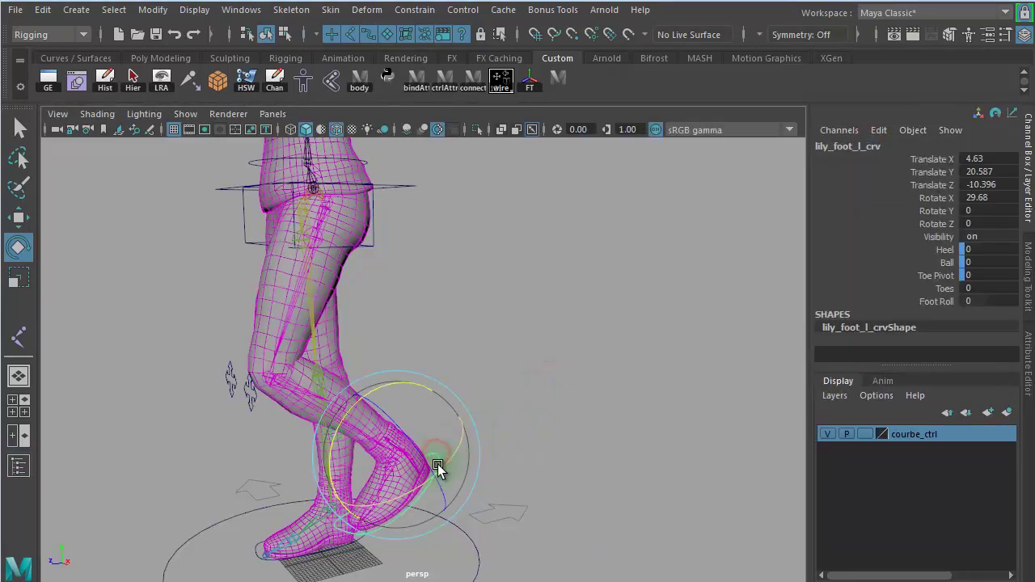
key("w")
key("e")
mouse_move(349, 427)
left_mouse_down()
mouse_move(359, 464)
mouse_move(317, 414)
mouse_move(365, 419)
left_mouse_up()
Select the ctrl_pelvis joint chain on the character and look at its place in the hierarchy
middle_click_drag(485, 385, 492, 479, "alt")
left_click_drag(492, 478, 428, 370, "alt")
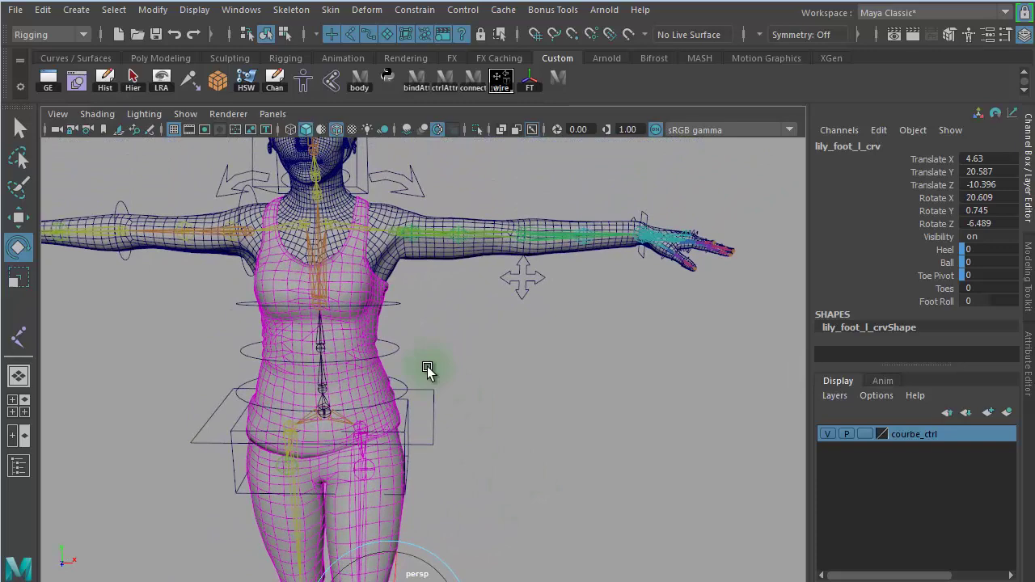
left_click(362, 421)
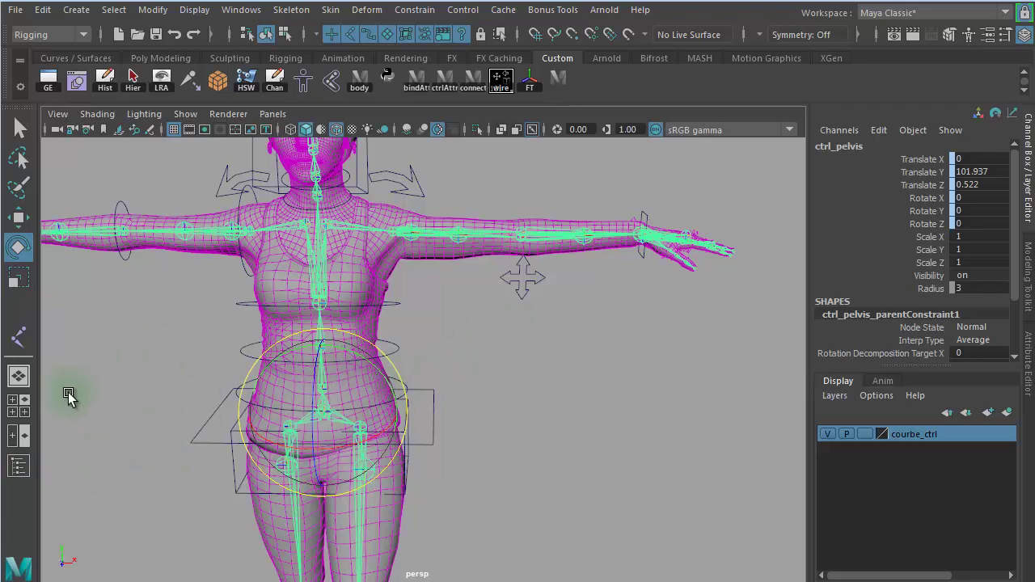
left_click(19, 466)
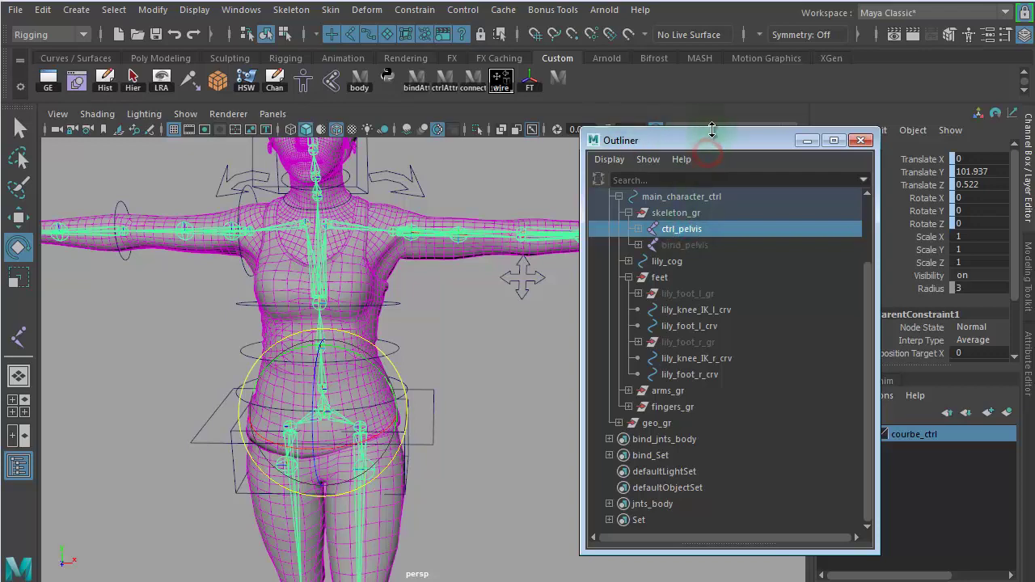
left_click_drag(672, 141, 773, 155)
Lower and rotate the left arm's IK hand control to bend the elbow, and nudge the left elbow control
middle_click_drag(538, 282, 473, 327, "alt")
left_click_drag(473, 328, 288, 514, "alt")
left_click(497, 316)
key("w")
key("e")
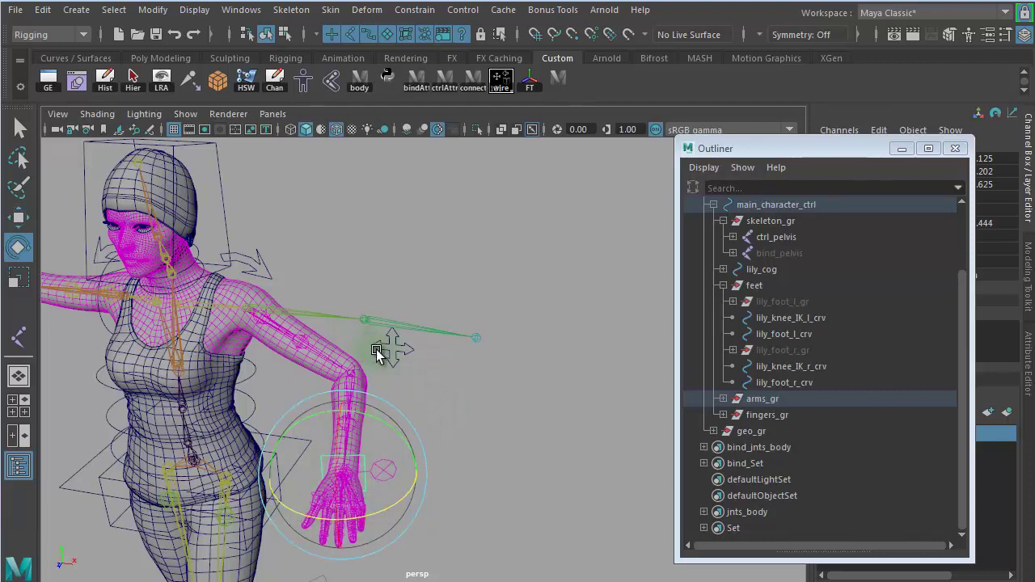
left_click(391, 349)
key("w")
left_click_drag(396, 348, 397, 353)
Set the IK FK attribute of the left arm's switch_FK_IK_l_crv control to 0.6
left_click(390, 456)
left_click_drag(811, 149, 654, 174)
left_click(892, 170)
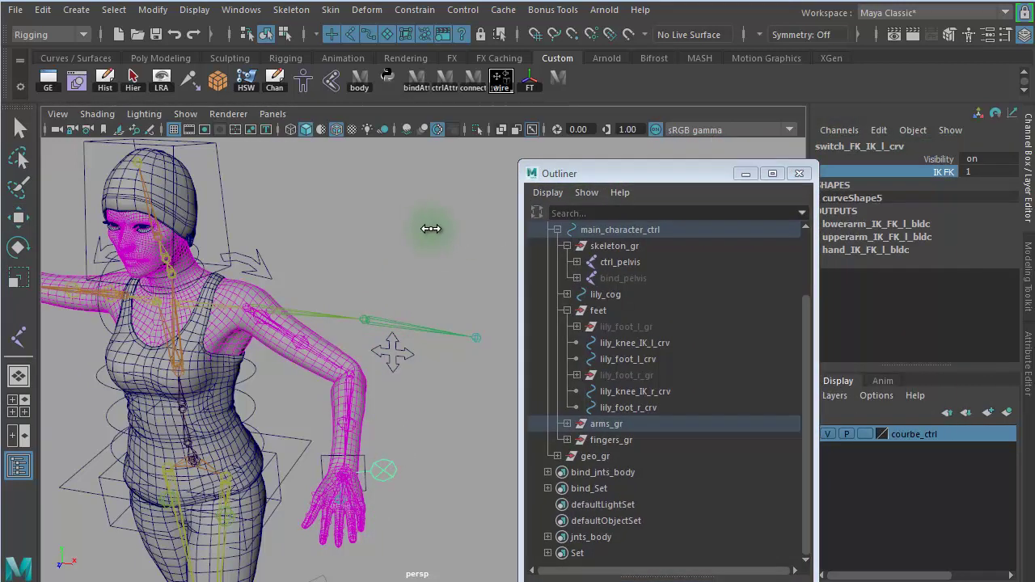
middle_click_drag(431, 228, 456, 222)
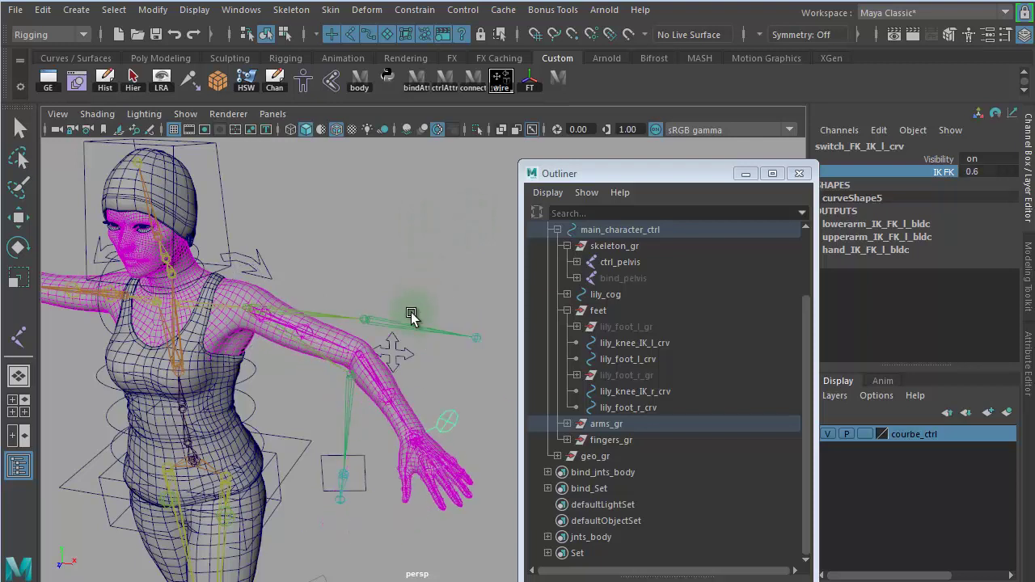
Hide the left arm's FK_upperarm_l and IK_upperarm_l joint chains under ctrl_clavicle_l
key("w")
left_click(326, 361)
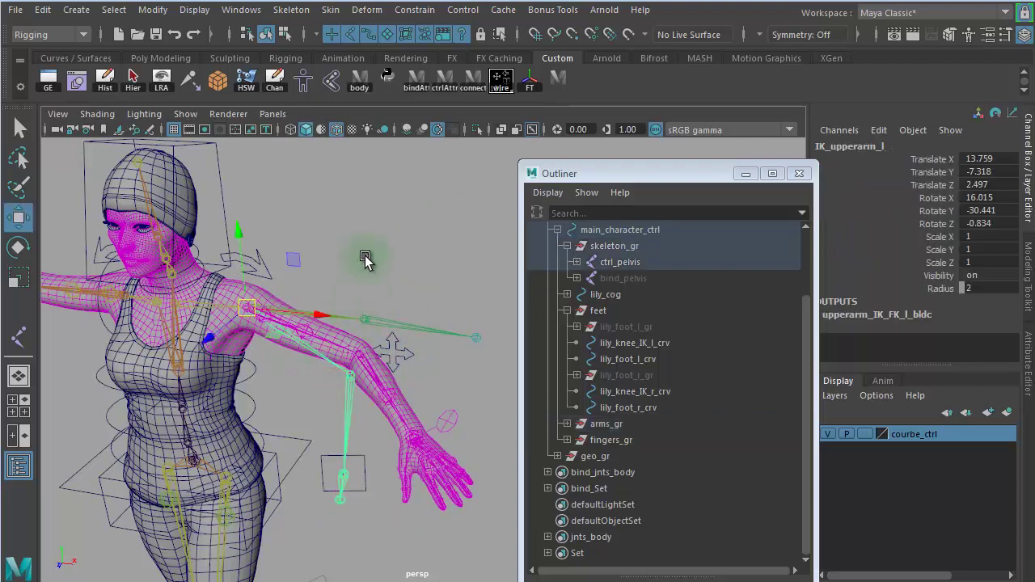
left_click(350, 322)
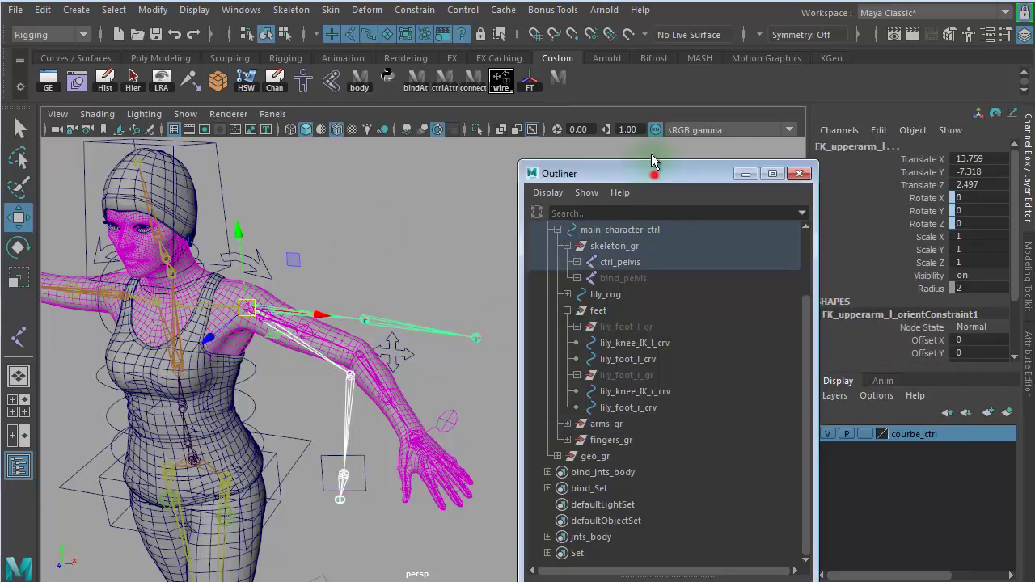
left_click_drag(655, 173, 646, 78)
key("f")
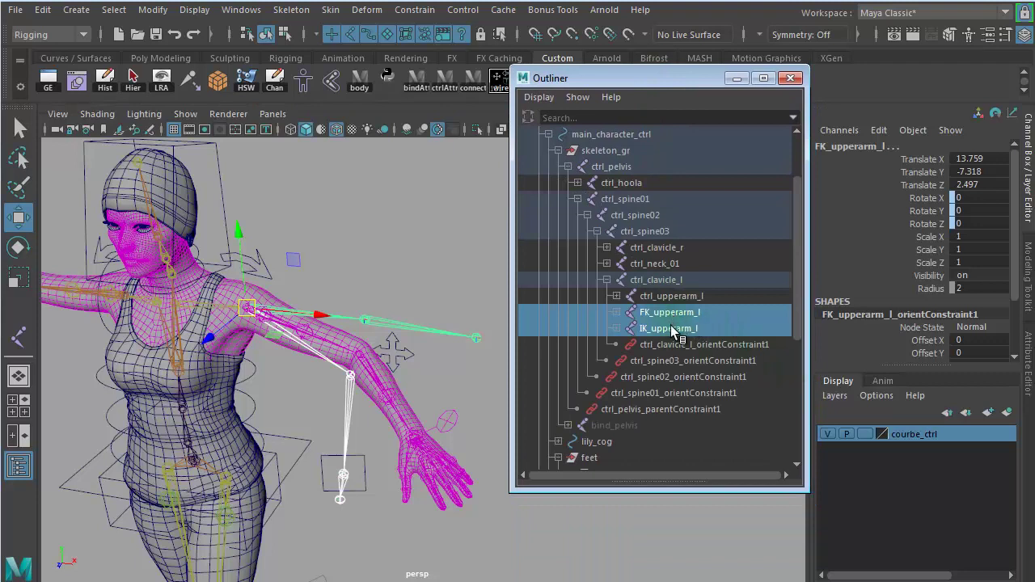
left_click(673, 330)
left_click(677, 313)
key("ctrl+h")
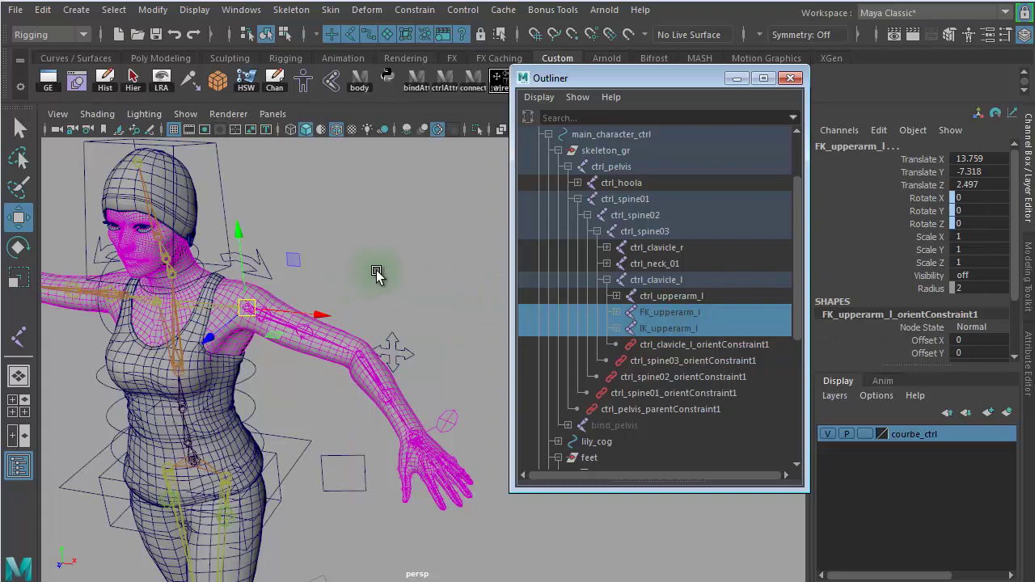
Set the IK FK attribute of the right arm's switch_FK_IK_r_crv control to 1
right_click_drag(375, 273, 249, 250, "alt")
left_click_drag(250, 250, 377, 240, "alt")
middle_click_drag(346, 247, 350, 192, "alt")
right_click_drag(254, 280, 377, 269, "alt")
left_click_drag(203, 292, 238, 322, "alt")
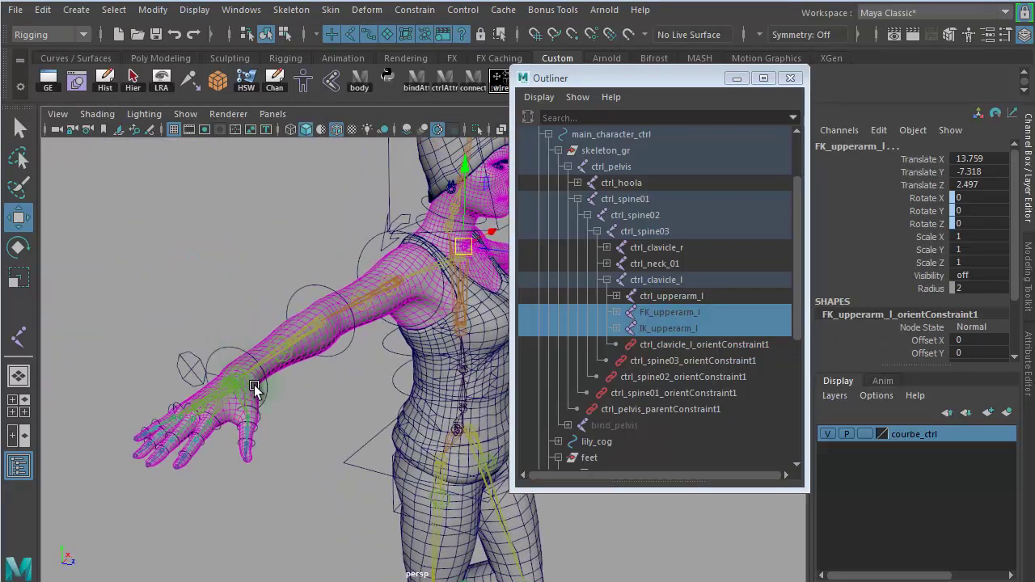
left_click(188, 368)
left_click(685, 94)
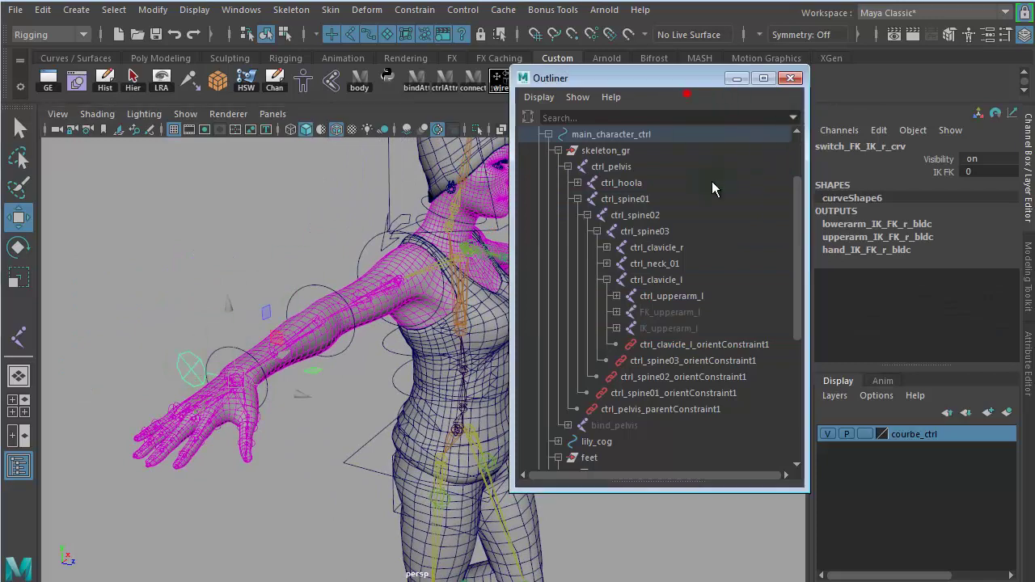
left_click_drag(662, 89, 692, 279)
left_click(938, 172)
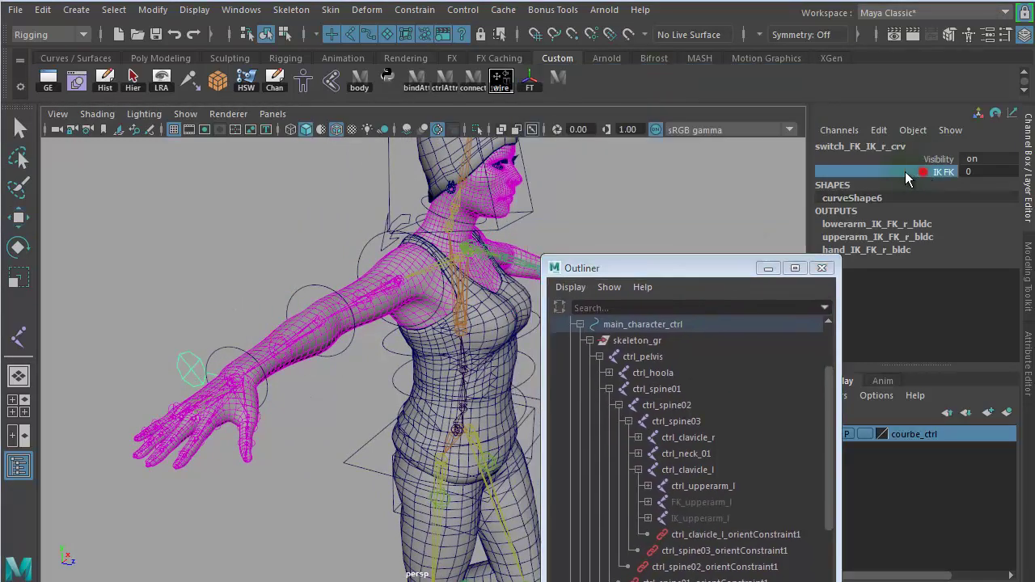
mouse_move(222, 247)
middle_mouse_down()
mouse_move(178, 259)
mouse_move(221, 260)
middle_mouse_up()
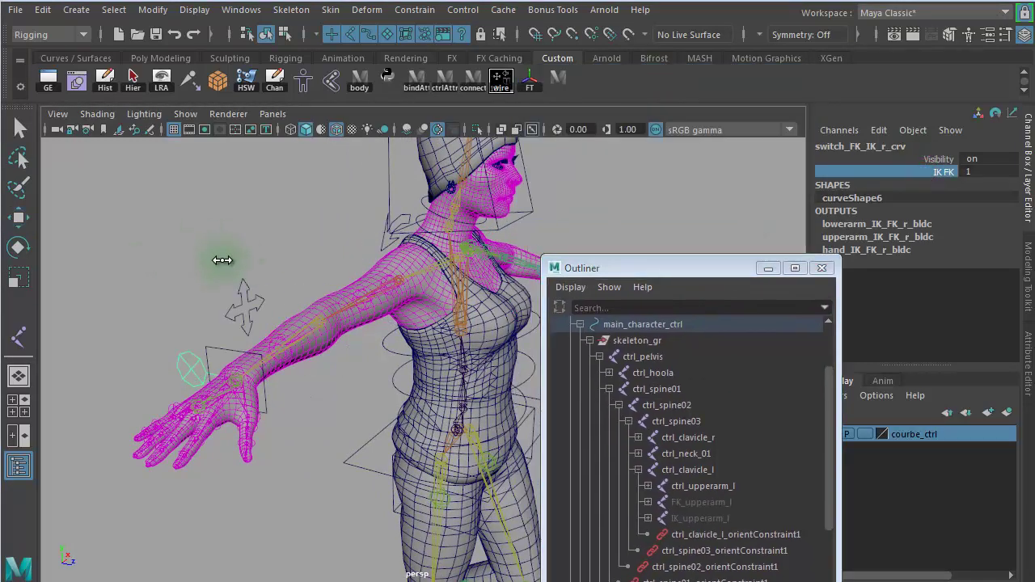
Move lily_hand_IK_r_crv to about X -33.236, Y -11.388, Z -0.672 and rotate it about 80.591 degrees around Z
left_click(219, 350)
key("w")
scroll(343, 375, "down", 3)
left_click_drag(319, 371, 570, 385)
key("e")
Blend the right arm between IK and FK by setting the IK FK attribute of switch_FK_IK_r_crv to 0.6
right_click_drag(286, 377, 453, 372, "alt")
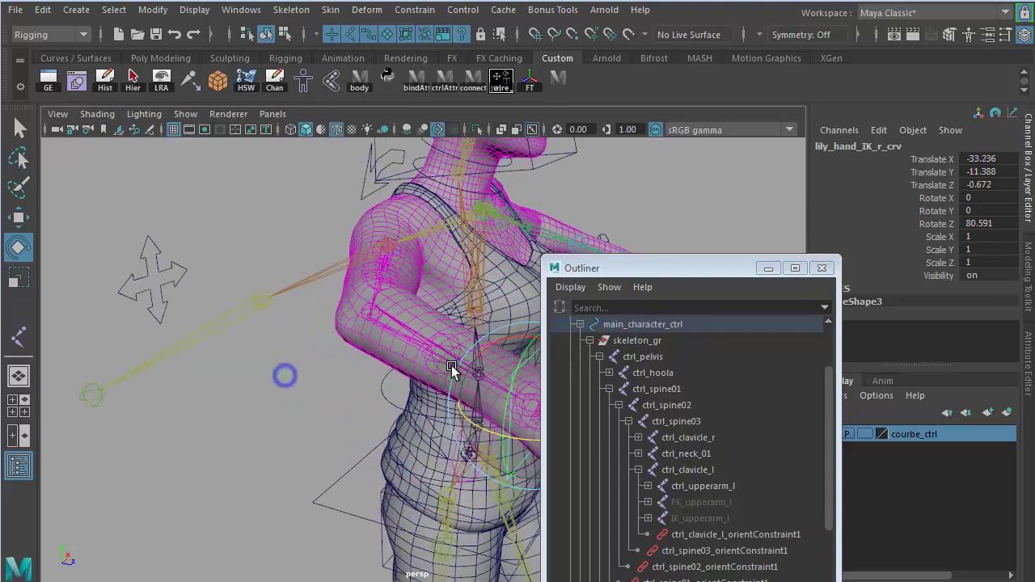
left_click_drag(453, 372, 231, 342, "alt")
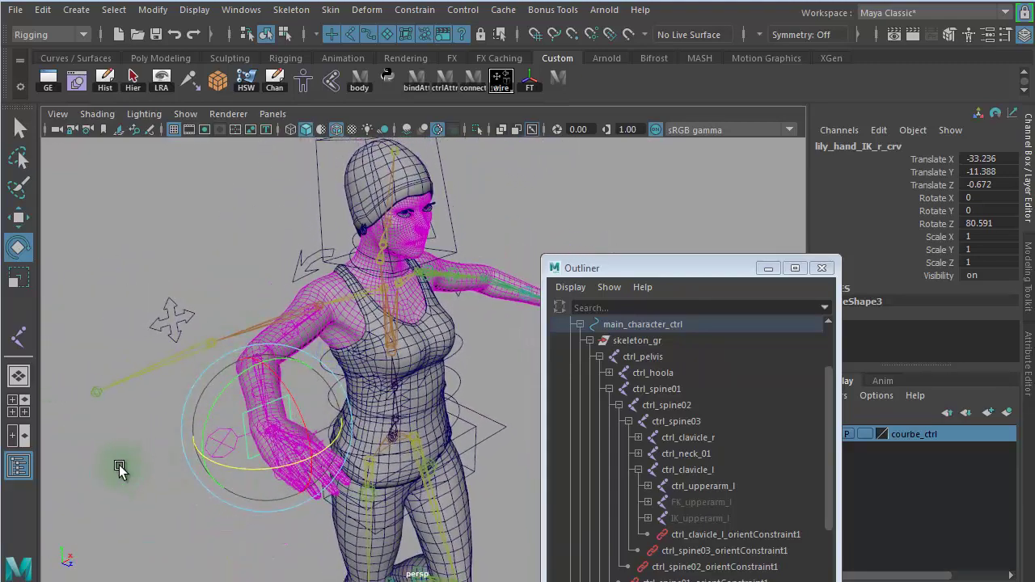
left_click(118, 467)
left_click(195, 438)
left_click(906, 171)
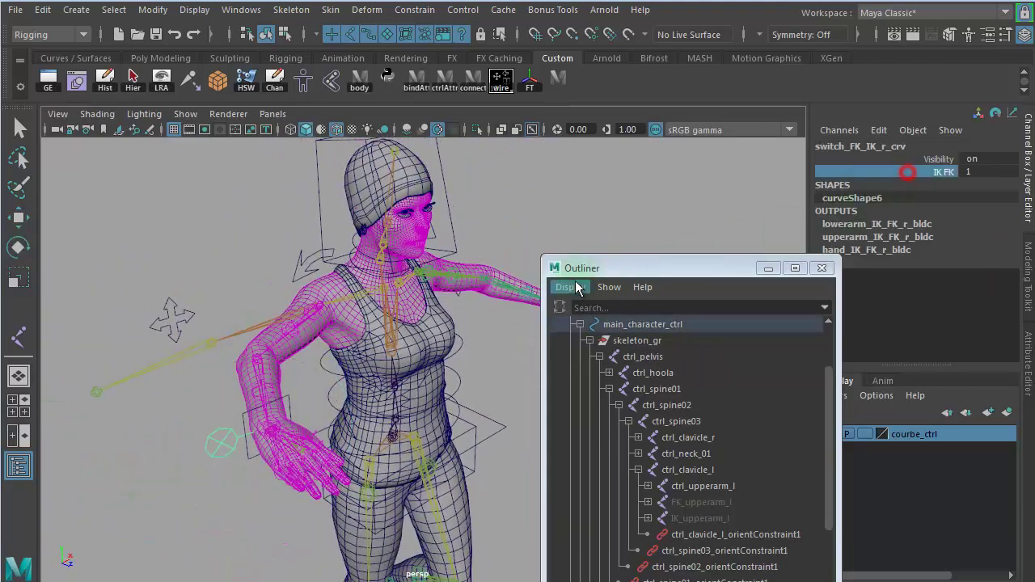
left_click(570, 272)
middle_click_drag(564, 243, 537, 215)
Hide the right arm's FK_upperarm_r and IK_upperarm_r joint chains under ctrl_clavicle_r
middle_click_drag(263, 369, 273, 408, "alt")
left_click_drag(273, 396, 281, 432, "alt")
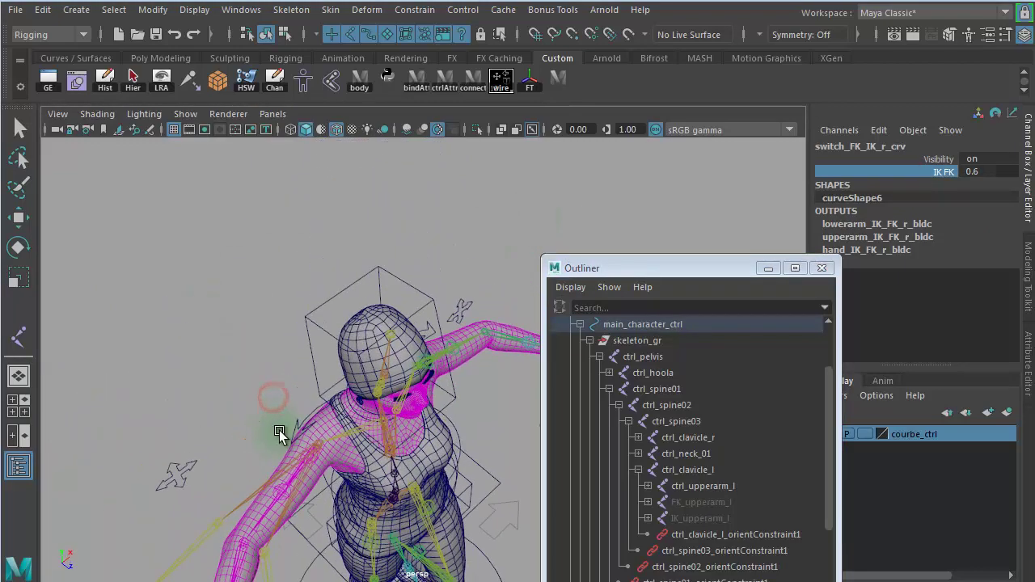
right_click_drag(282, 432, 438, 388, "alt")
middle_click_drag(303, 494, 330, 289, "alt")
left_click(204, 279)
key("e")
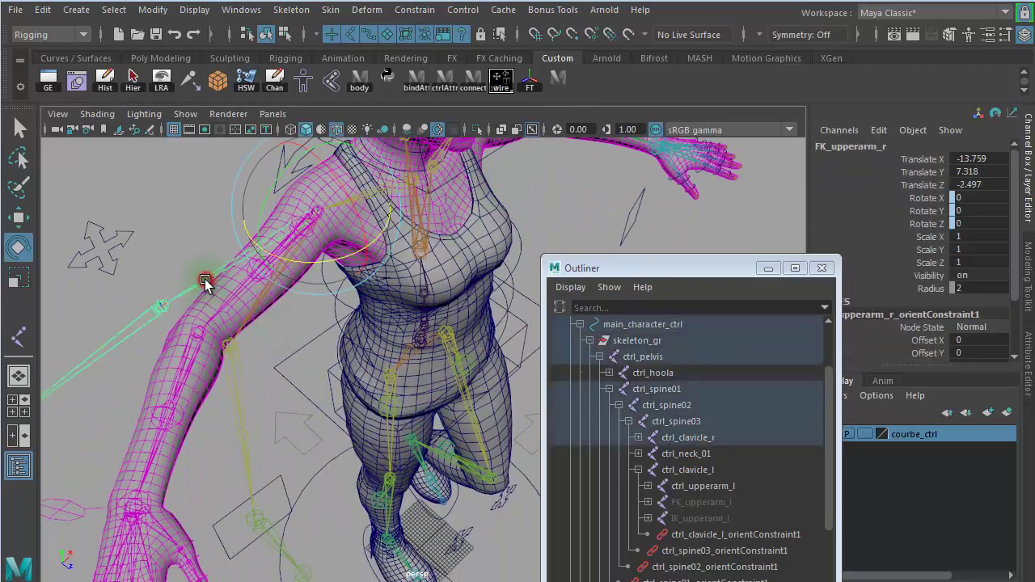
left_click_drag(660, 273, 622, 113)
key("f")
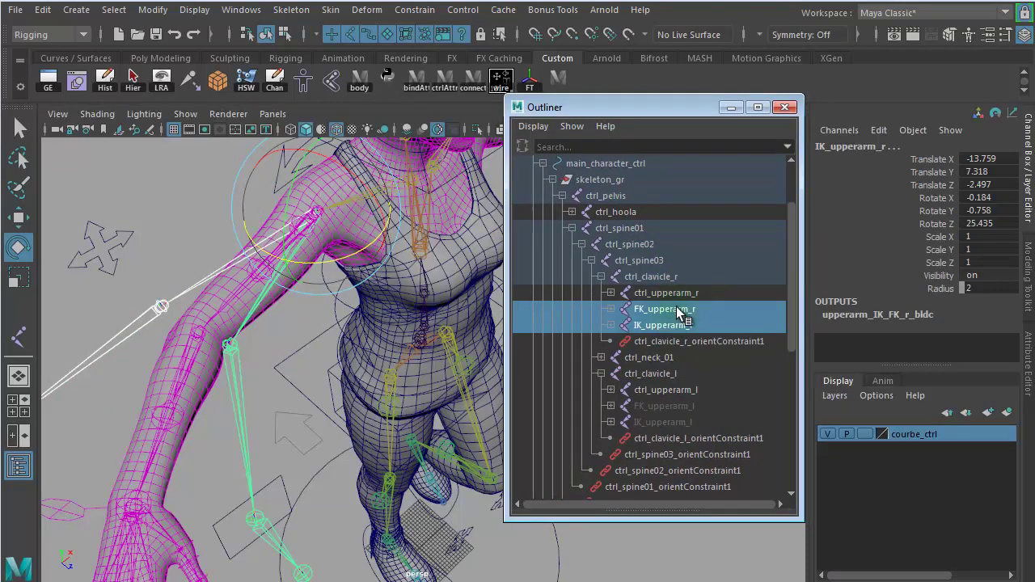
left_click(657, 325)
key("ctrl+h")
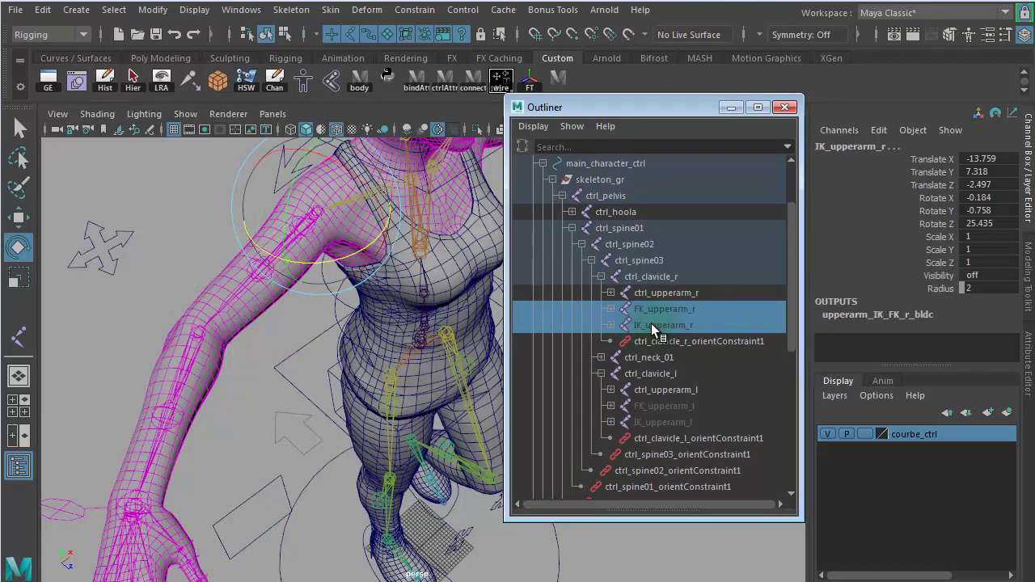
left_click(785, 106)
Create a display layer from the ctrl_pelvis joint chain and name it skeleton_lyr
left_click_drag(427, 301, 213, 238, "alt")
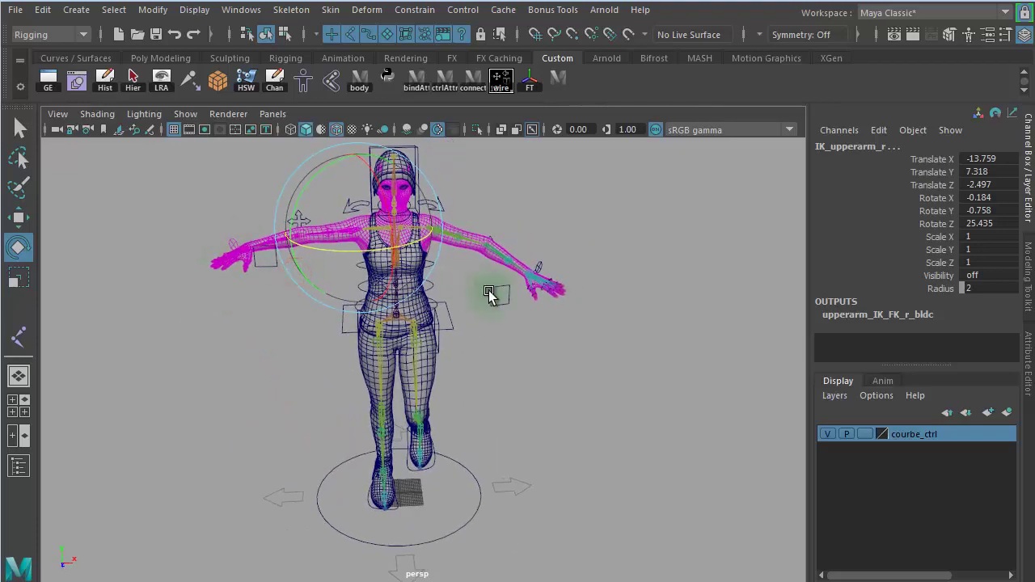
scroll(552, 377, "up", 3)
left_click_drag(462, 397, 438, 361, "alt")
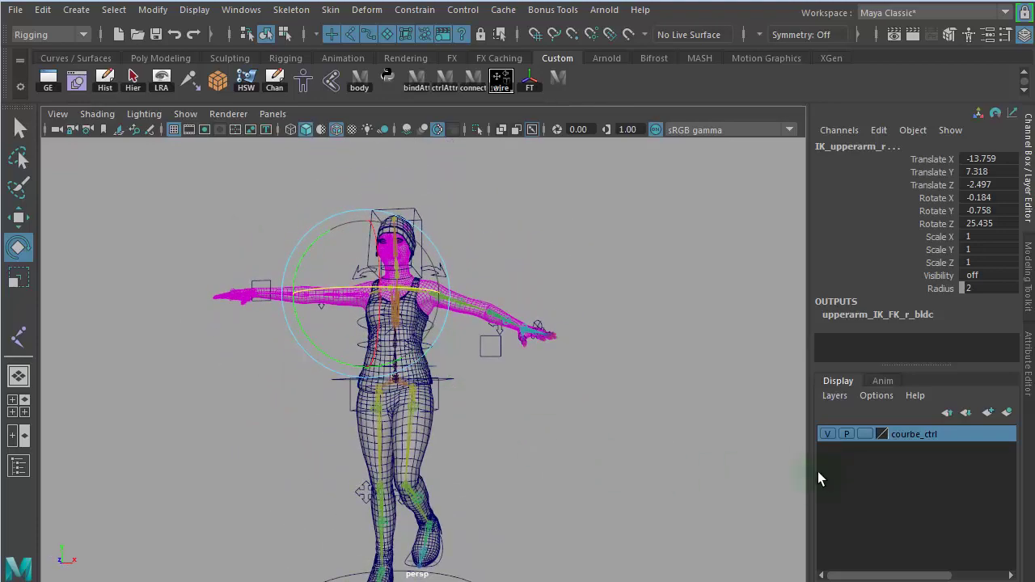
left_click(19, 466)
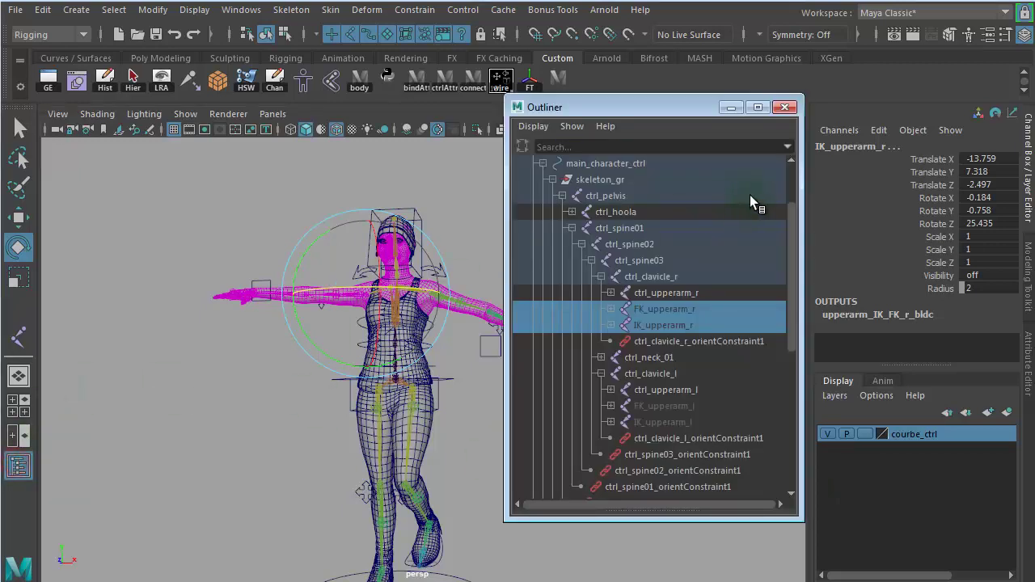
left_click(606, 196)
left_click(561, 195)
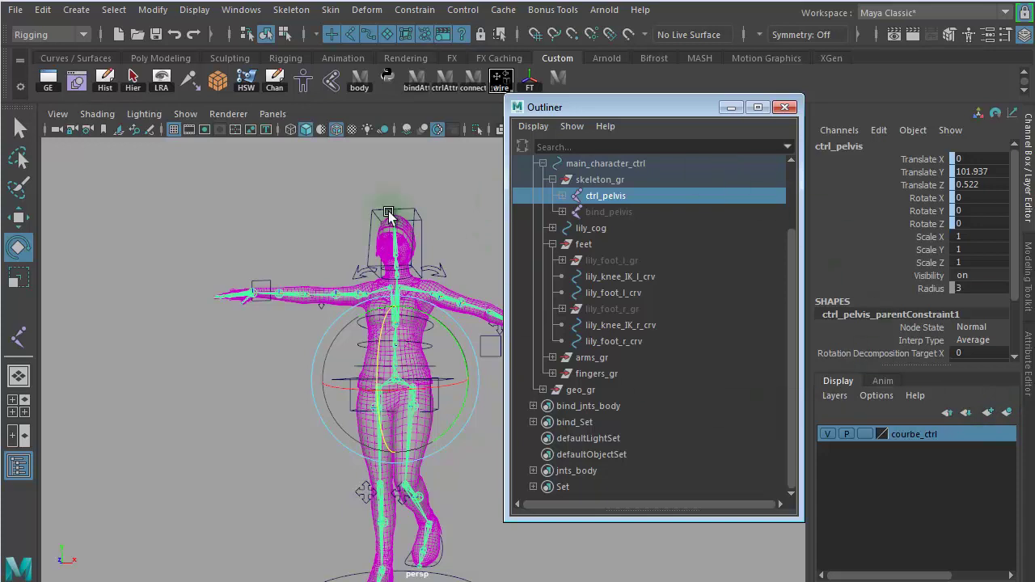
left_click(1007, 414)
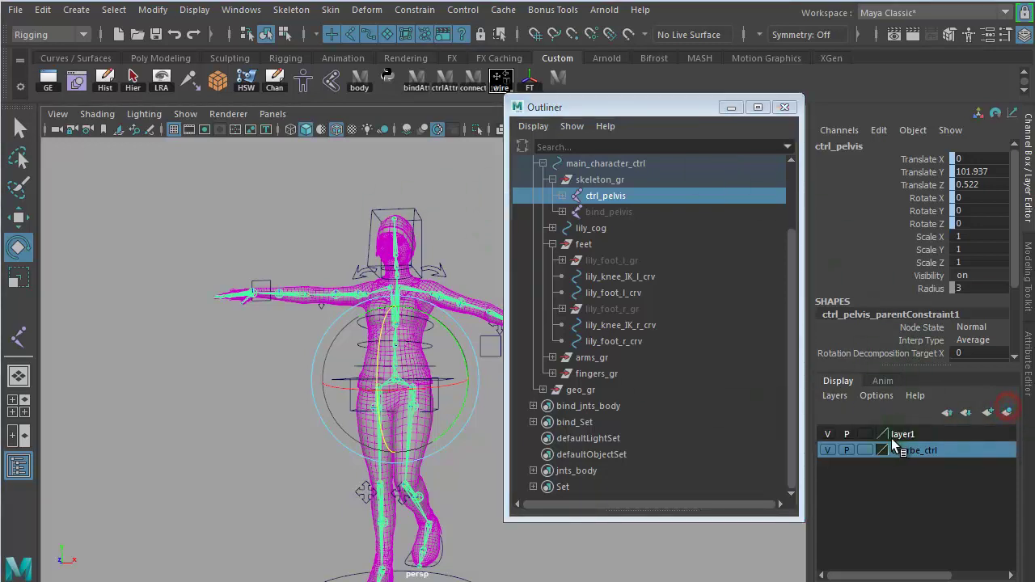
double_click(921, 434)
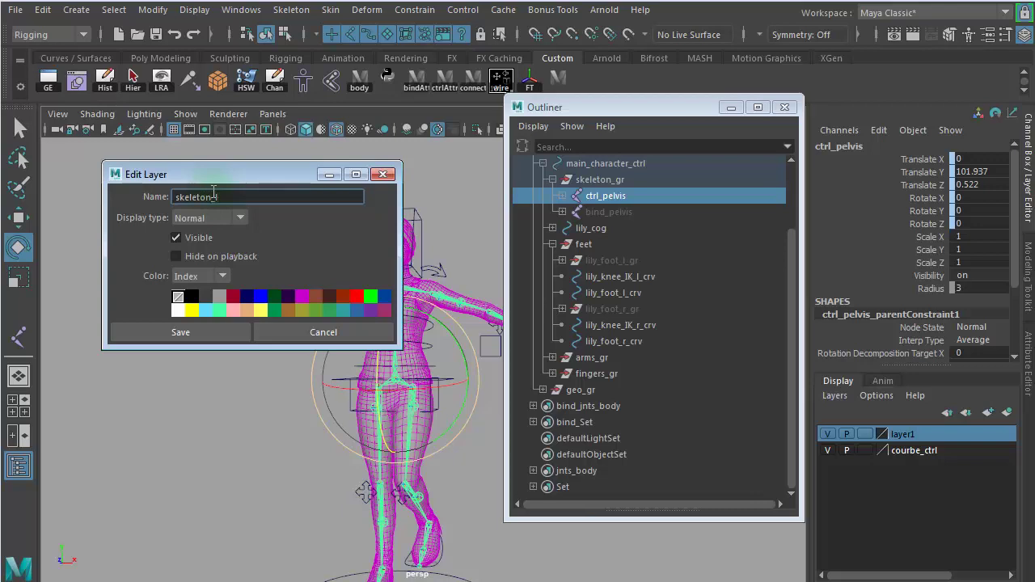
double_click(214, 196)
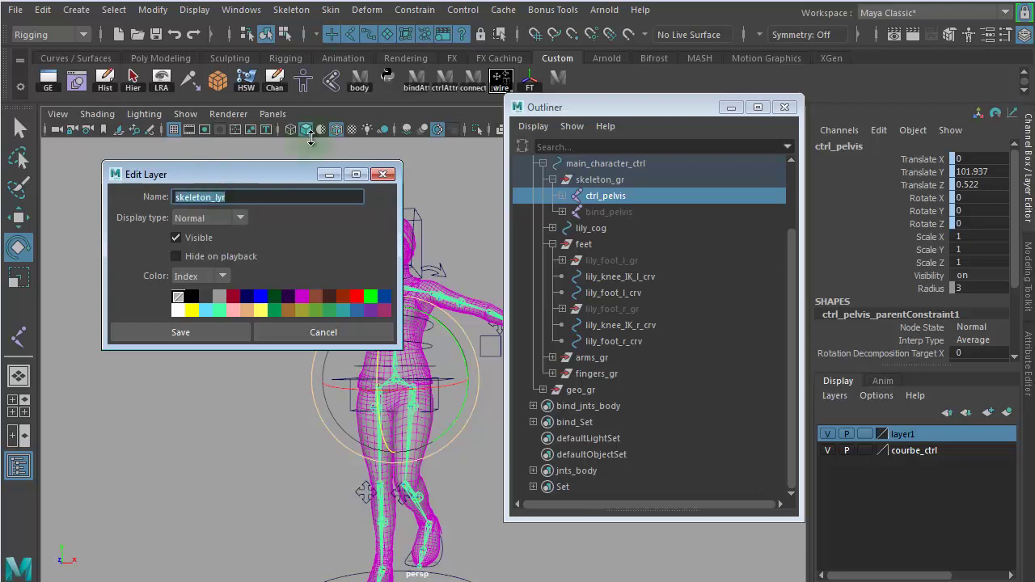
left_click(202, 335)
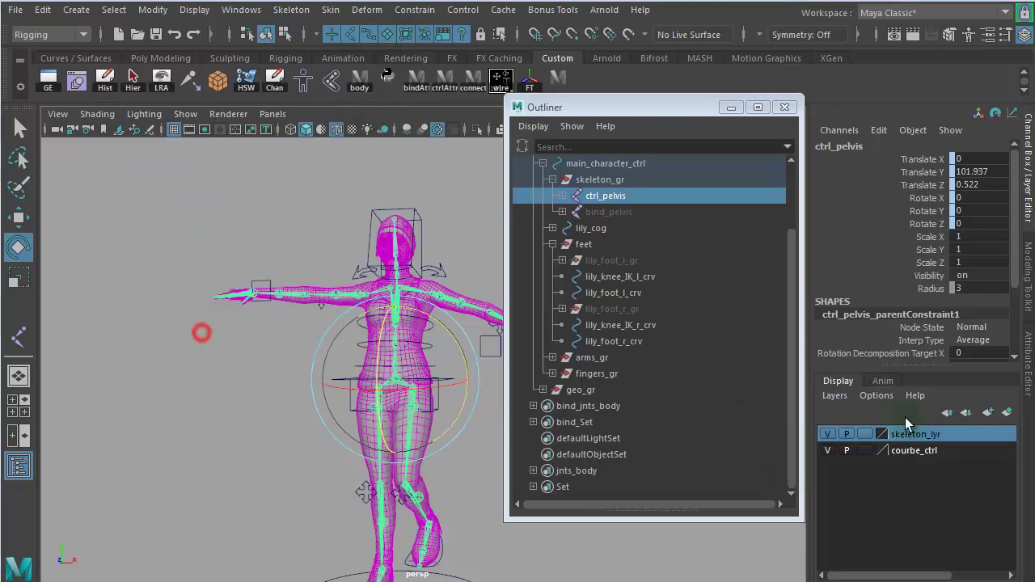
Set the skeleton_lyr display layer to the Reference display type and hide it
left_click(828, 435)
left_click(827, 435)
left_click(828, 436)
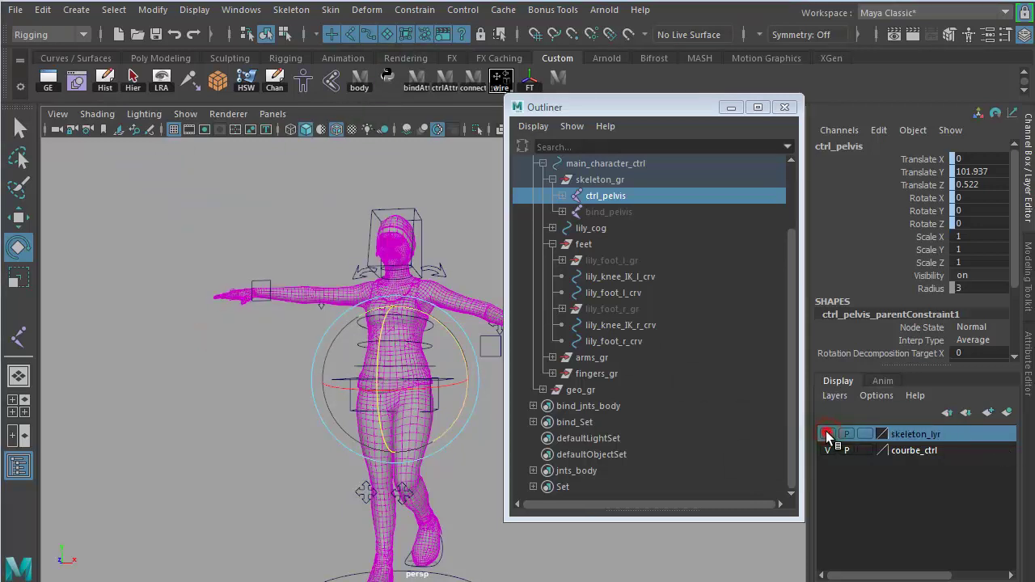
left_click(827, 435)
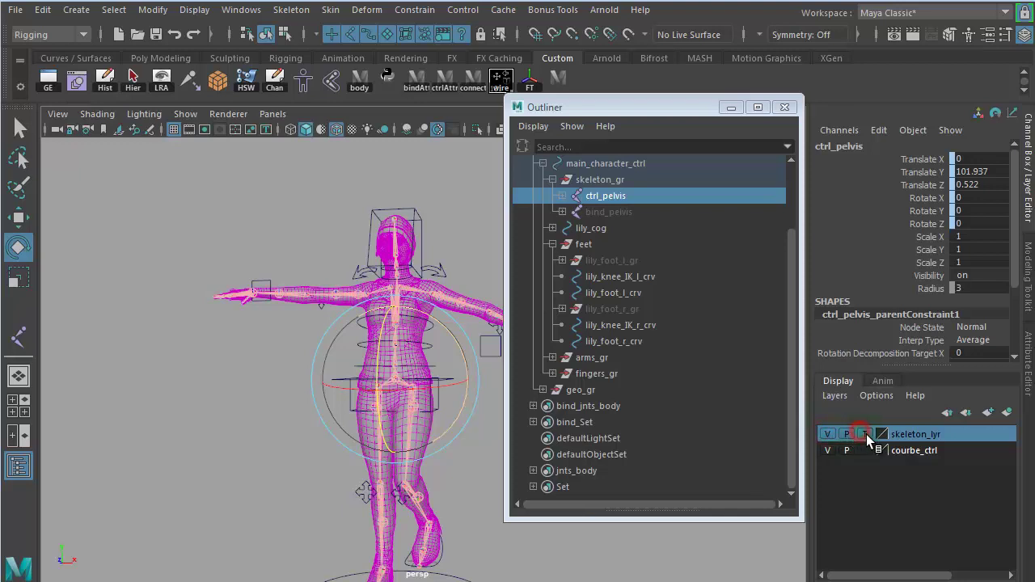
left_click(829, 436)
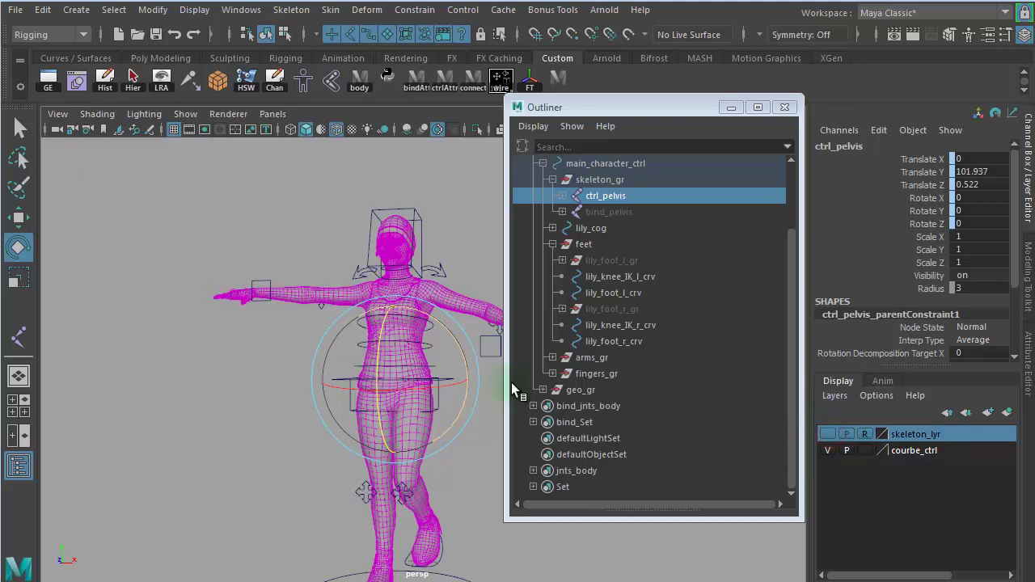
Rename the courbe_ctrl display layer as courbe_ctrl_lyr
double_click(920, 450)
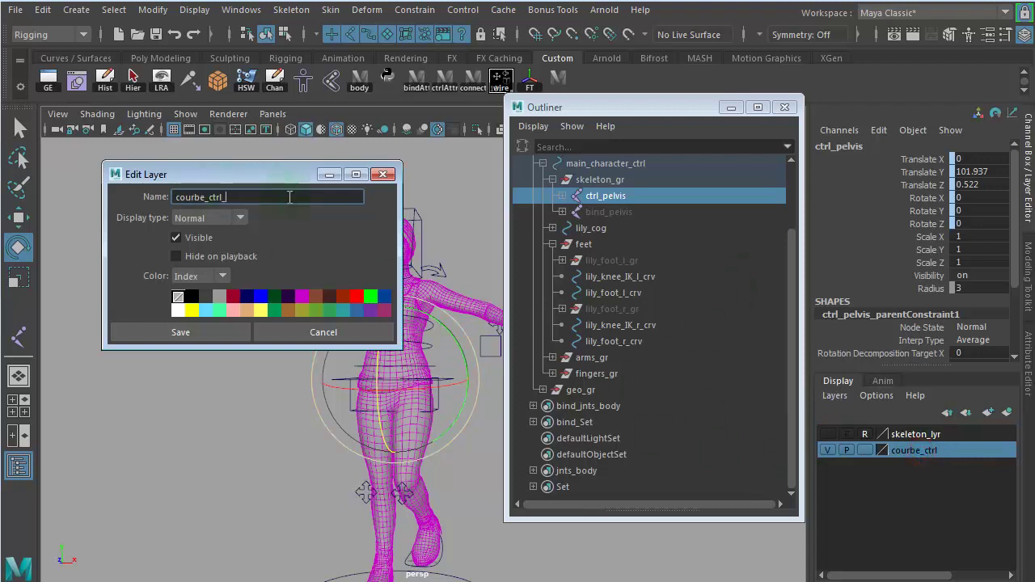
type("_lyr")
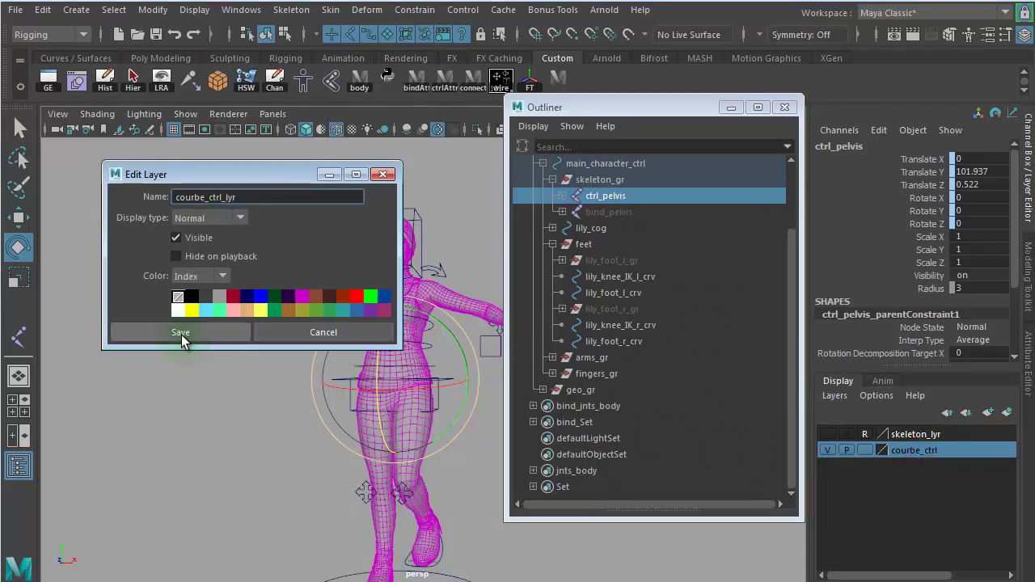
left_click(180, 333)
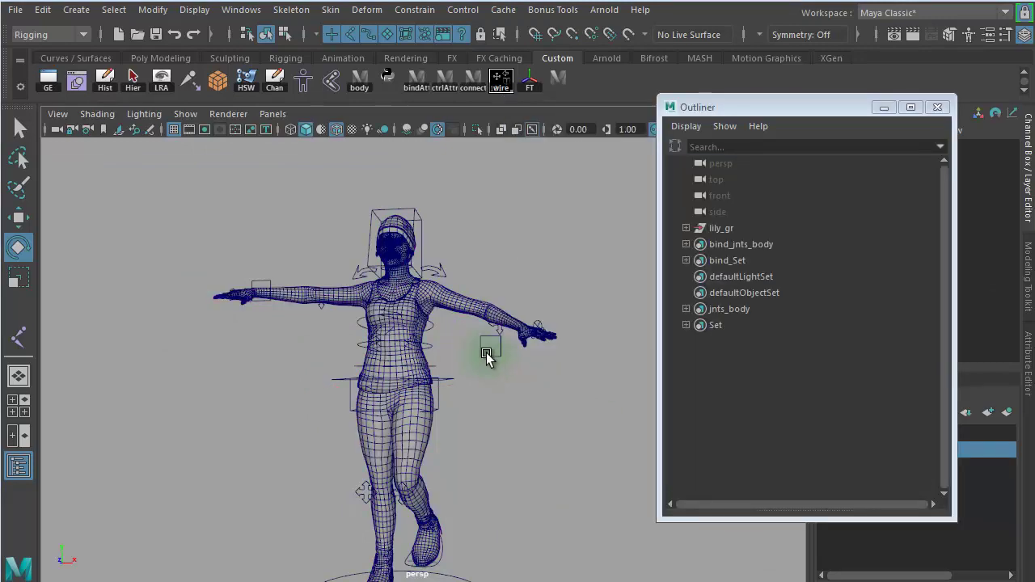
Reset the left hand control lily_hand_IK_l_crv by setting all its translate and rotate values to 0
left_click(486, 357)
left_click_drag(762, 111, 726, 364)
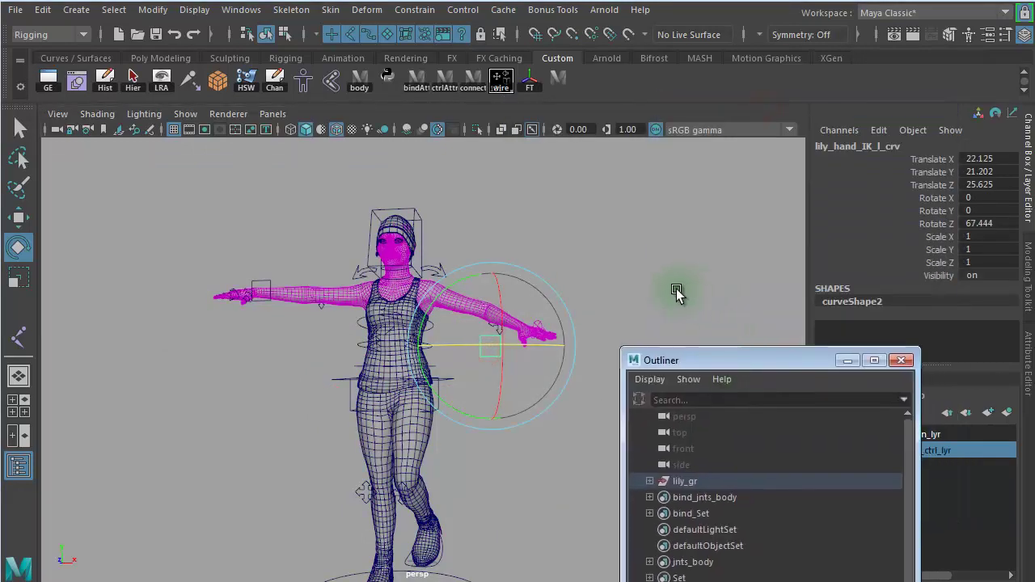
left_click_drag(676, 293, 482, 321, "alt")
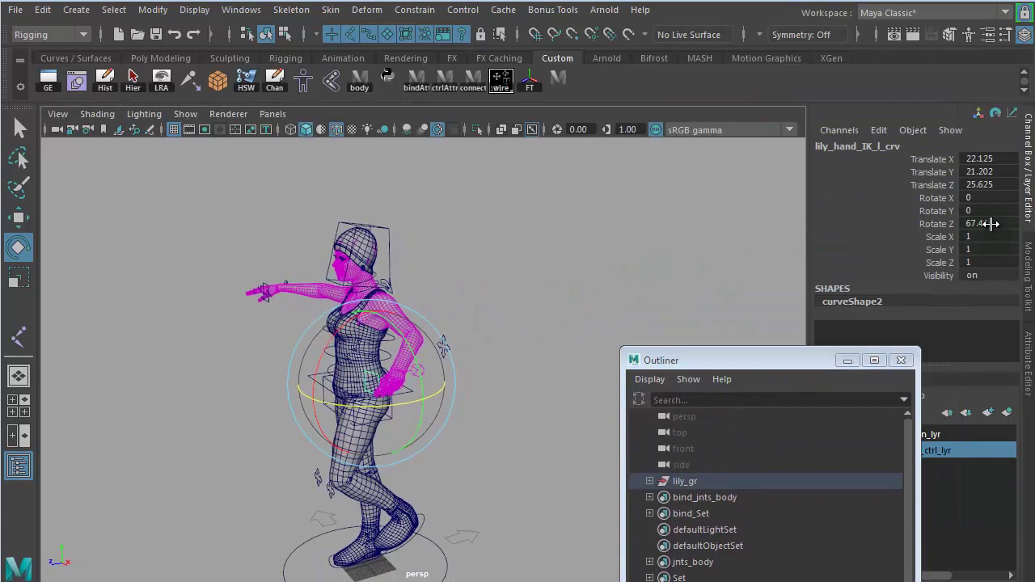
left_click_drag(991, 224, 1003, 156)
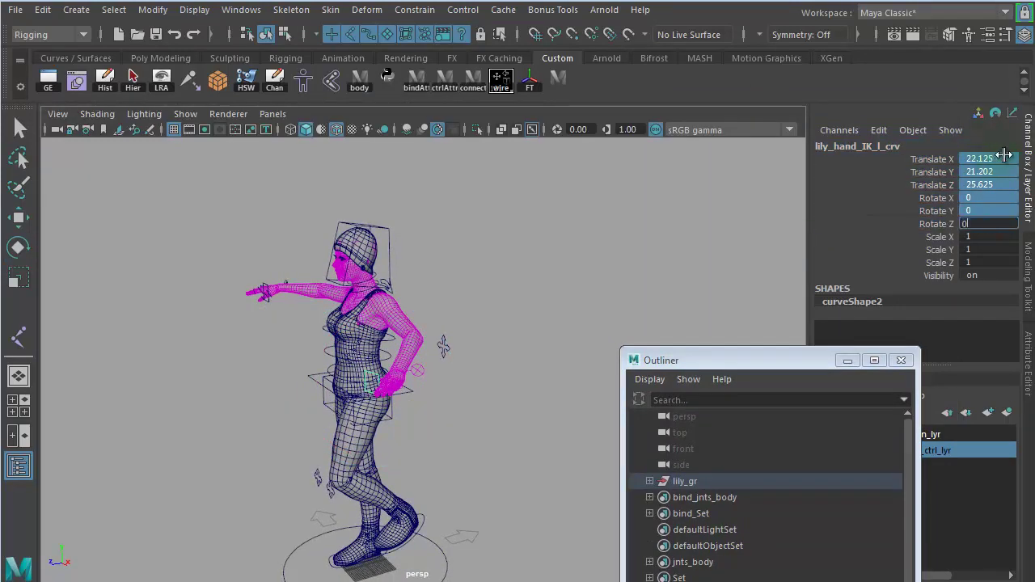
type("0")
key("Return")
Reset the right hand control lily_hand_IK_r_crv by setting all its translate and rotate values to 0
left_click_drag(563, 343, 465, 368, "alt")
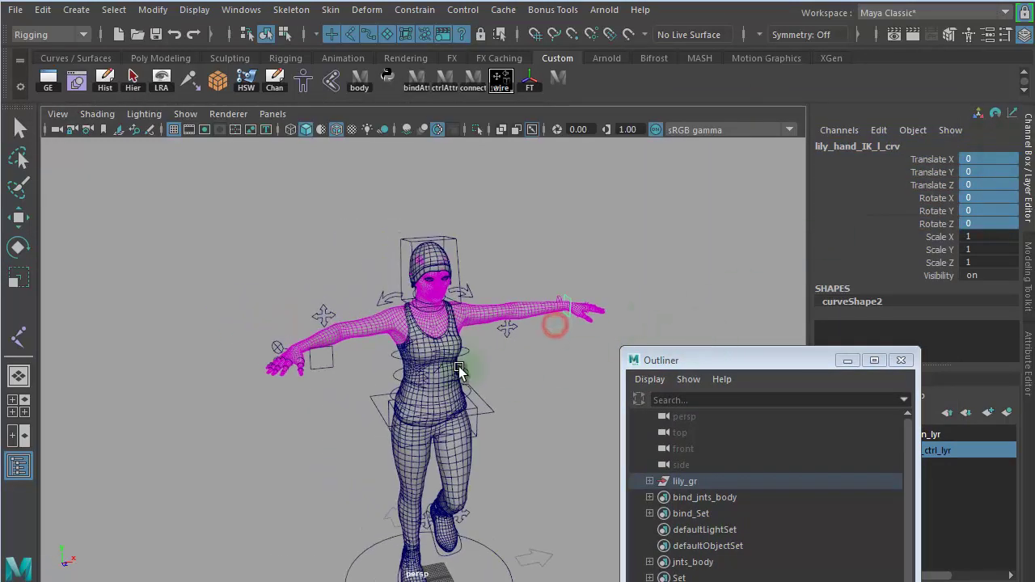
left_click(329, 364)
key("e")
left_click_drag(994, 224, 957, 166)
type("0")
key("Return")
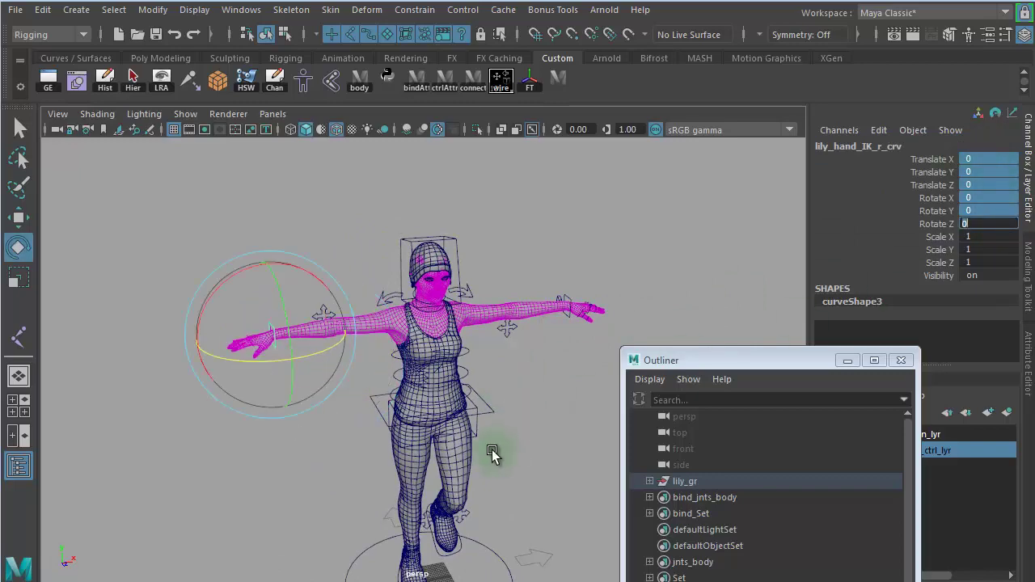
Reset the left foot control lily_foot_l_crv by setting all its translate and rotate values to 0
left_click_drag(495, 451, 526, 466, "alt")
middle_click_drag(522, 467, 515, 270, "alt")
right_click_drag(445, 372, 687, 373, "alt")
left_click_drag(687, 374, 536, 379, "alt")
left_click(465, 363)
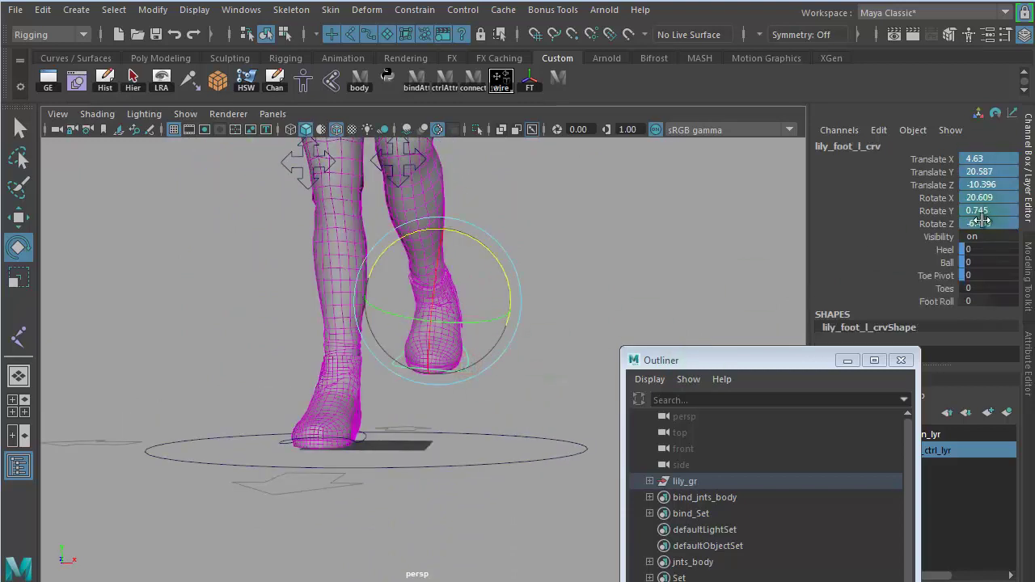
left_click_drag(981, 220, 976, 159)
type("0")
key("Return")
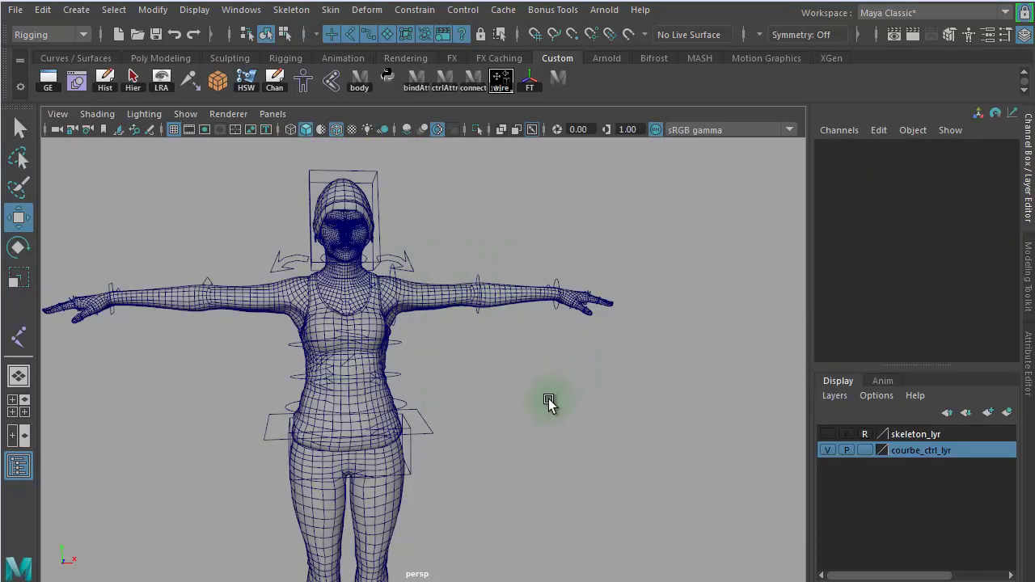
Try rotating the left elbow control lily_elbow_FK_l_crv and set its Rotate Z back to 0
right_click_drag(453, 366, 601, 359, "alt")
middle_click_drag(601, 356, 575, 486, "alt")
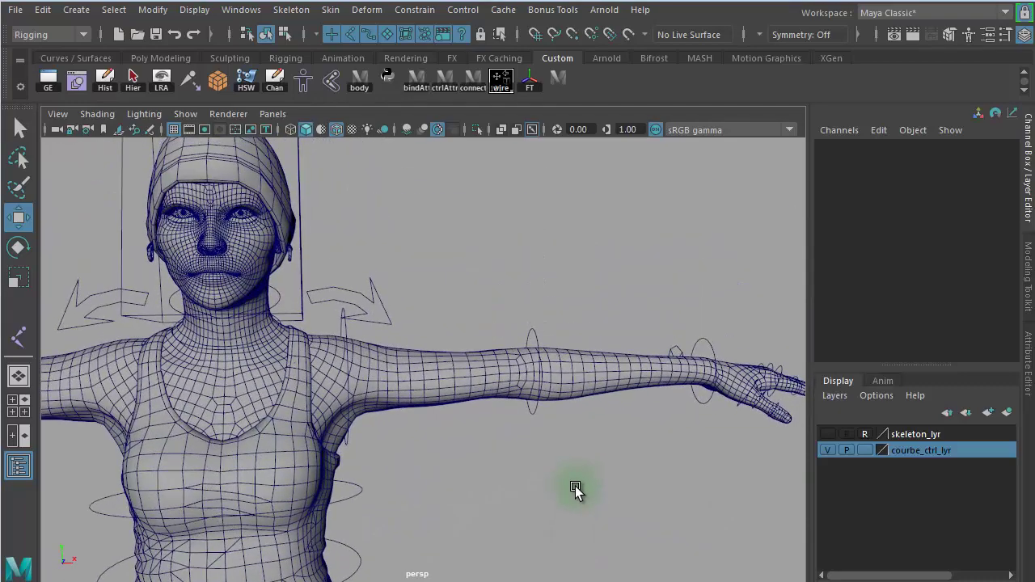
right_click_drag(549, 479, 609, 473, "alt")
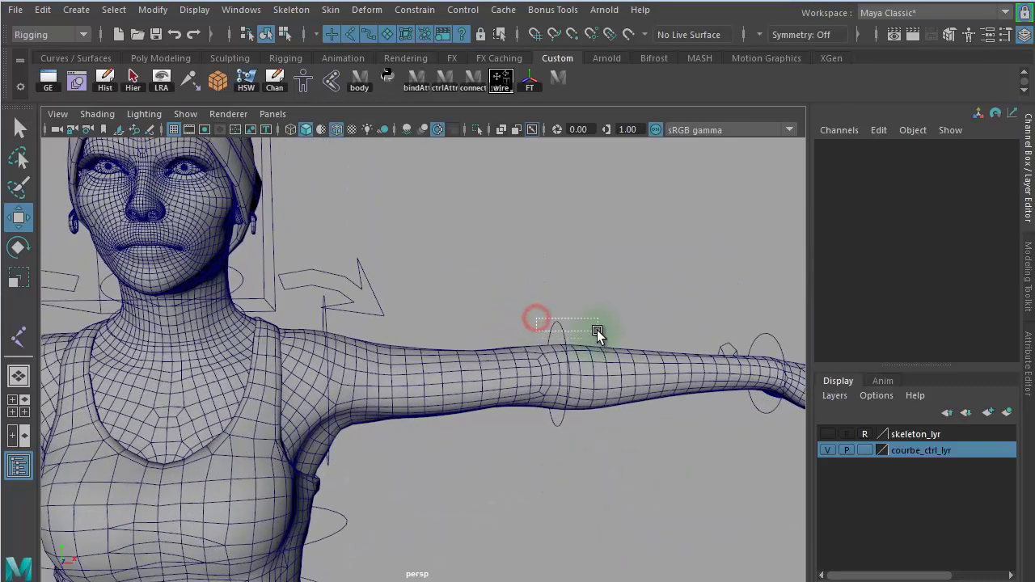
left_click_drag(597, 330, 597, 330)
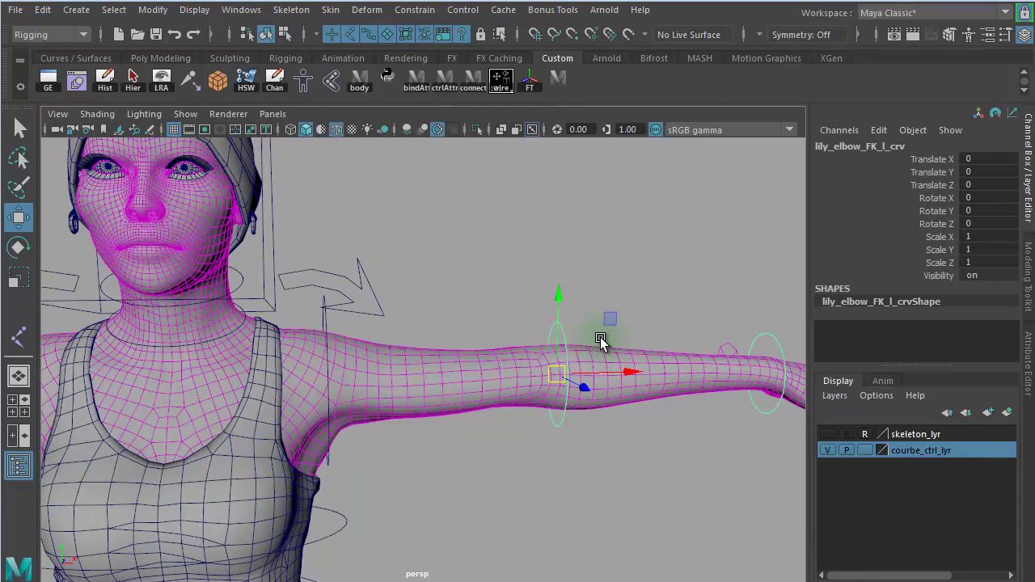
key("e")
mouse_move(612, 384)
left_mouse_down()
mouse_move(630, 388)
mouse_move(538, 382)
mouse_move(594, 385)
left_mouse_up()
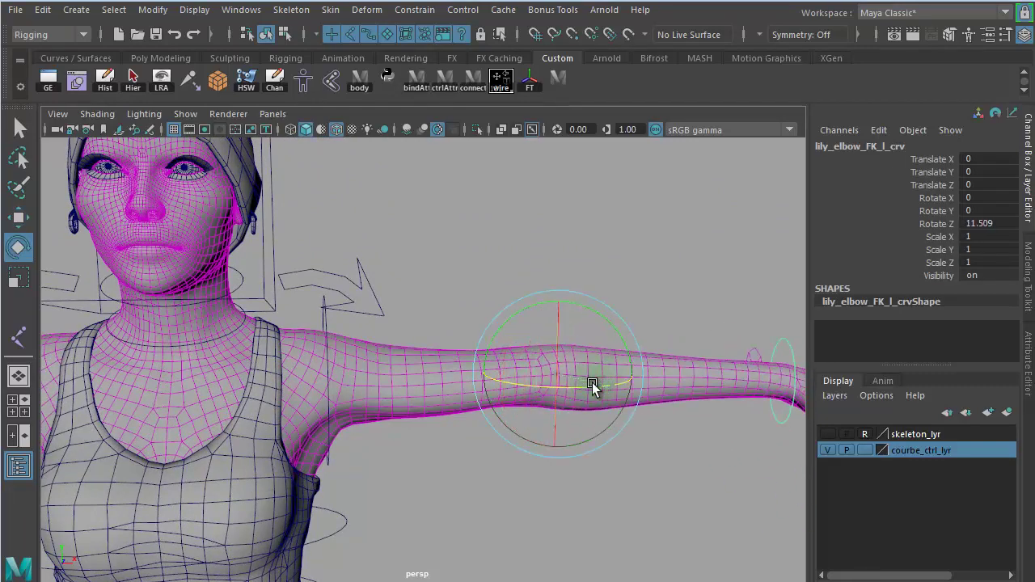
mouse_move(599, 309)
left_mouse_down()
mouse_move(624, 326)
mouse_move(545, 221)
mouse_move(615, 356)
mouse_move(553, 266)
mouse_move(590, 340)
mouse_move(585, 307)
mouse_move(598, 355)
mouse_move(587, 309)
mouse_move(607, 377)
mouse_move(598, 315)
left_mouse_up()
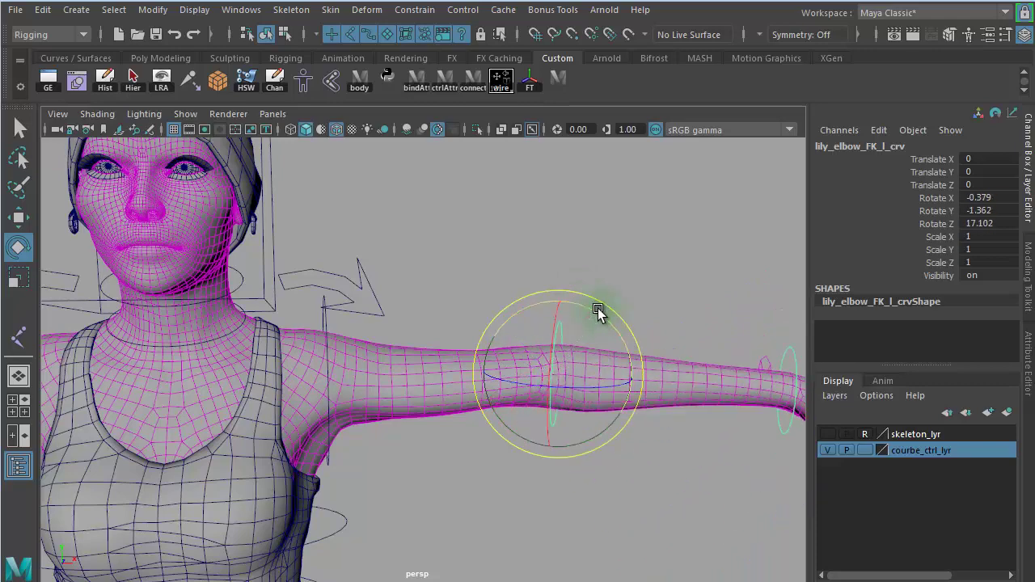
key("ctrl+z")
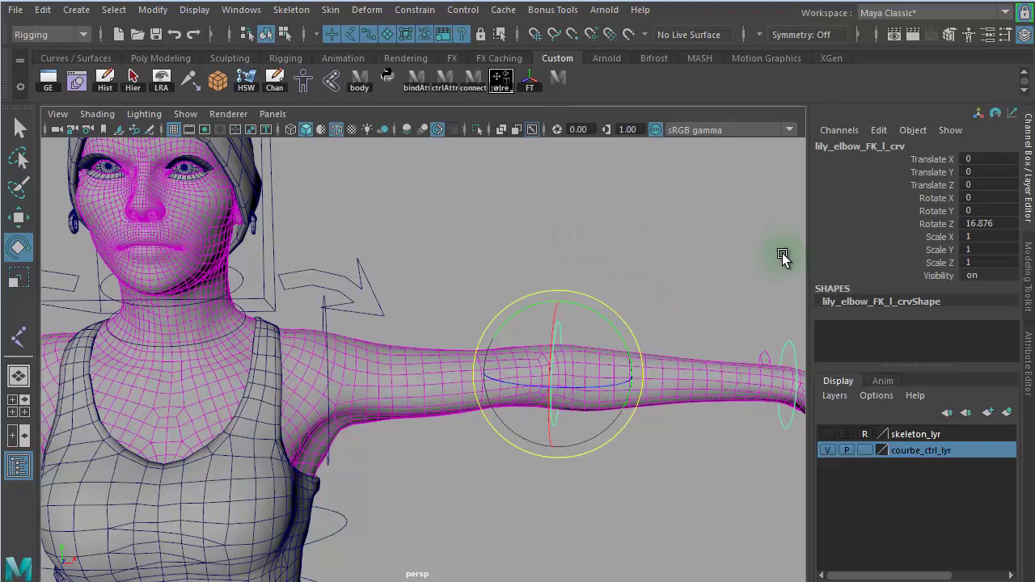
type("0")
key("Return")
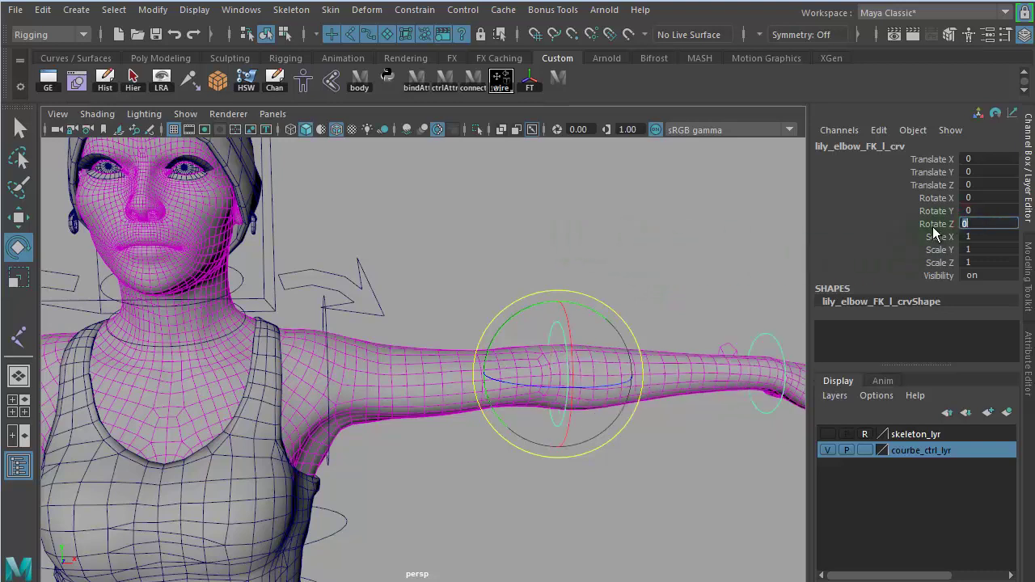
Try moving and scaling the left elbow control lily_elbow_FK_l_crv, undoing each change
key("w")
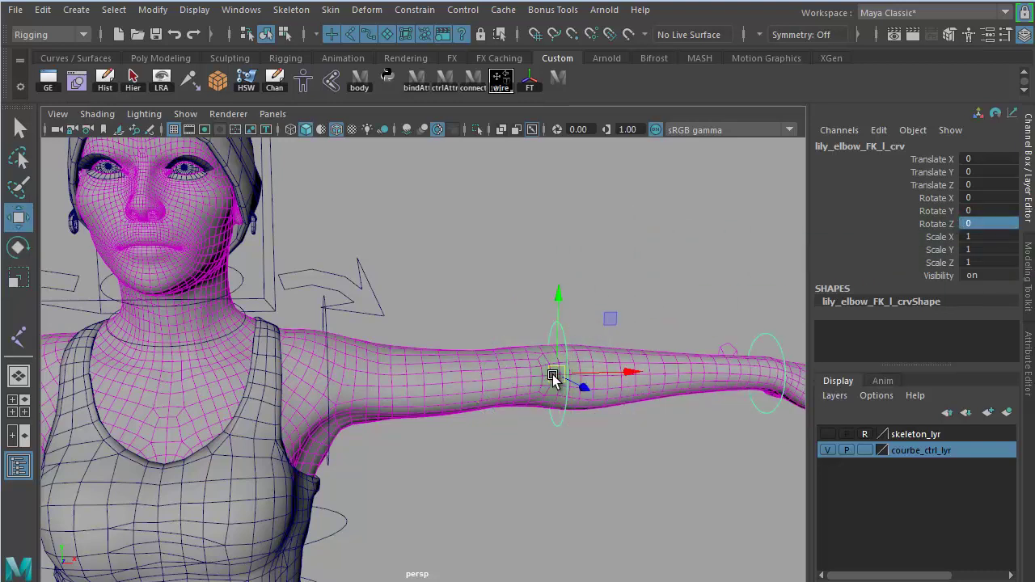
left_click_drag(554, 375, 559, 260)
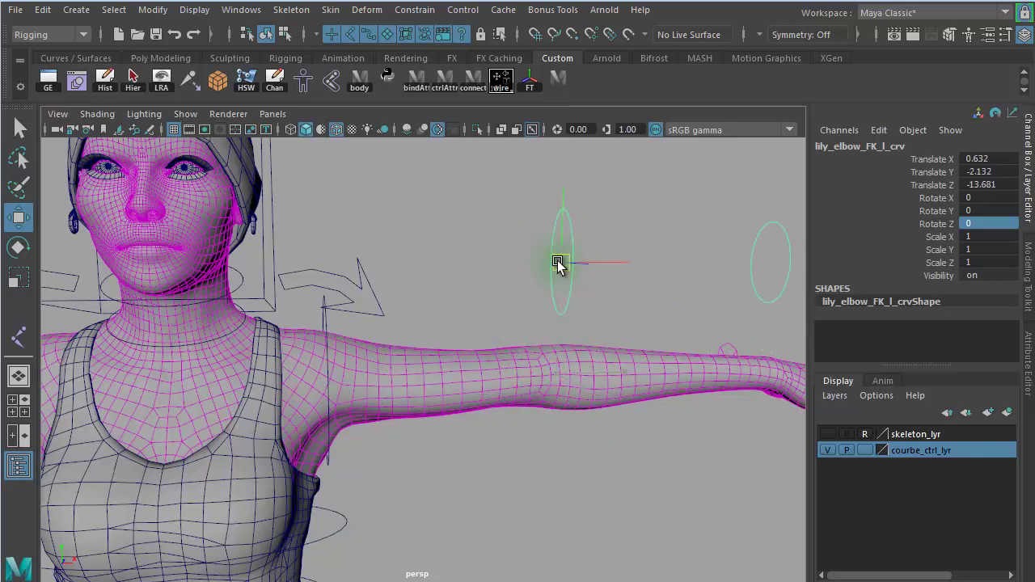
key("ctrl+z")
key("r")
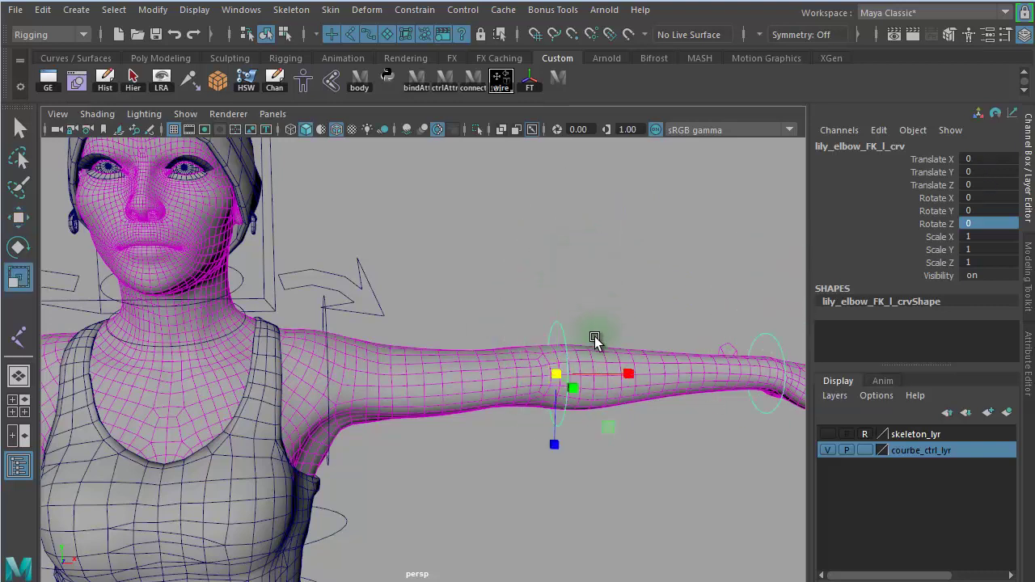
left_click_drag(569, 369, 715, 362)
key("ctrl+z")
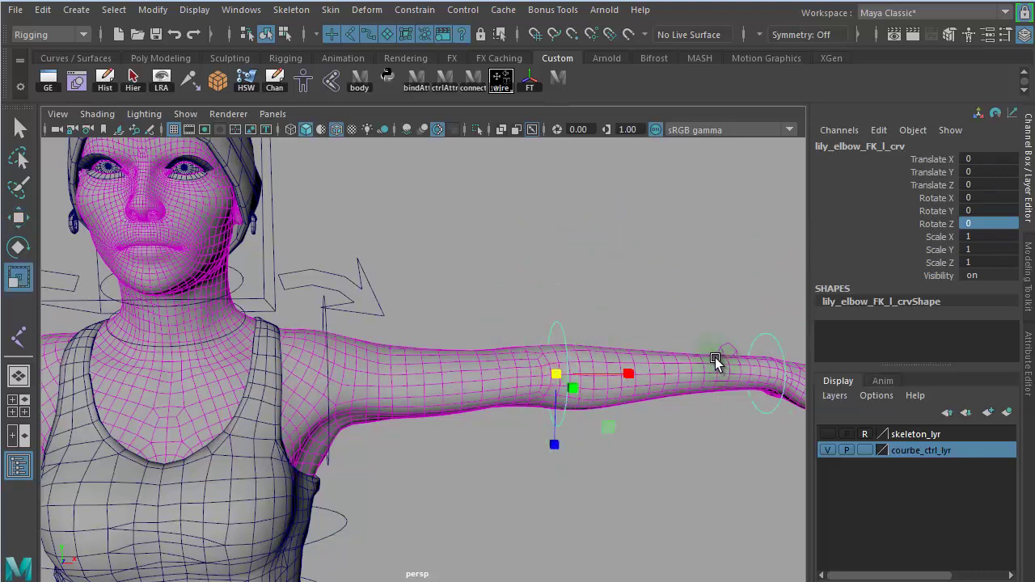
Lock and hide Scale X, Y and Z on the left clavicle, shoulder, elbow and wrist FK controls together with ctrl_neck_02_ctrl and head_ctrl
right_click_drag(493, 302, 438, 302, "alt")
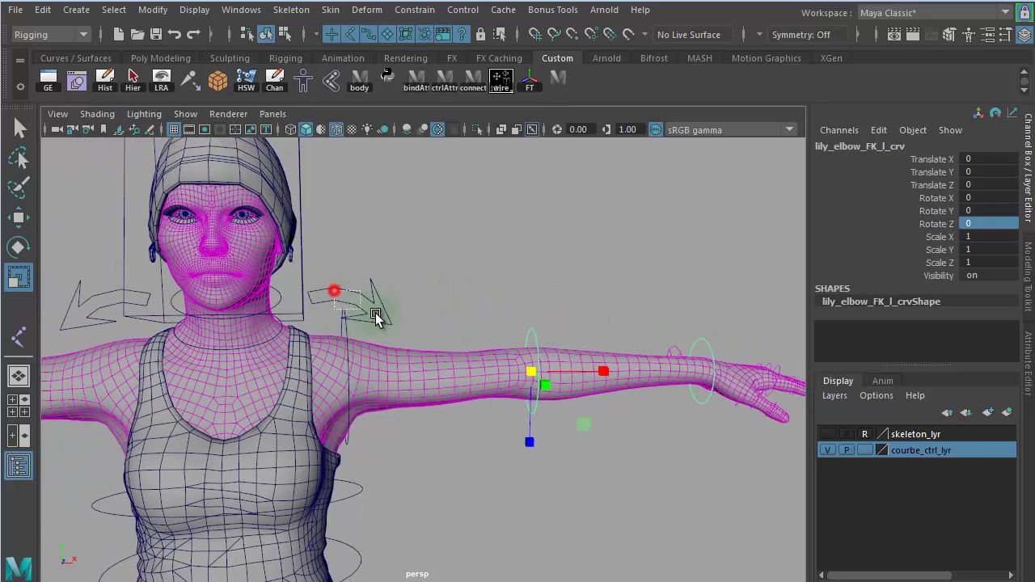
left_click(385, 317)
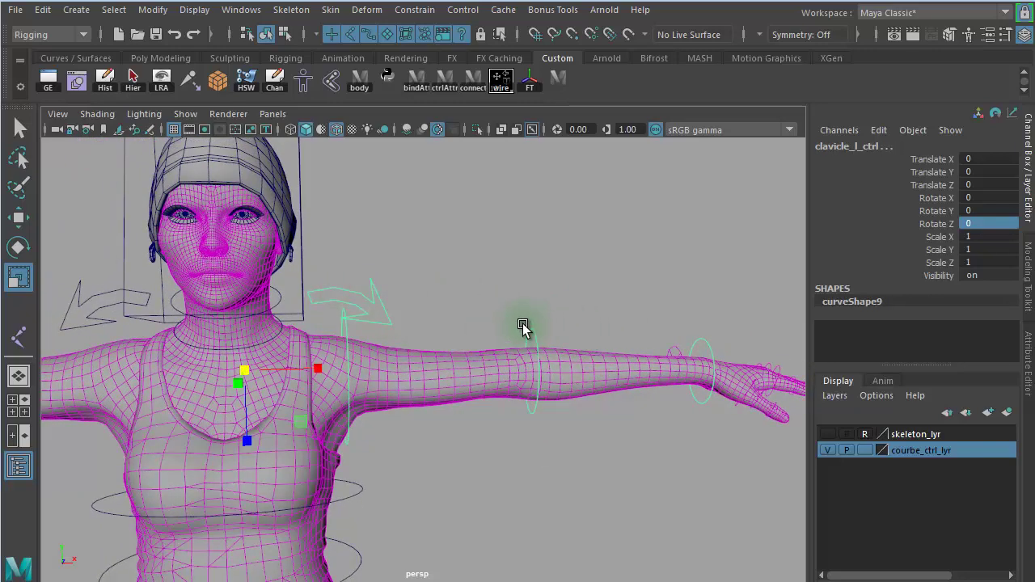
left_click_drag(518, 326, 552, 333, "shift")
left_click_drag(693, 339, 724, 348, "shift")
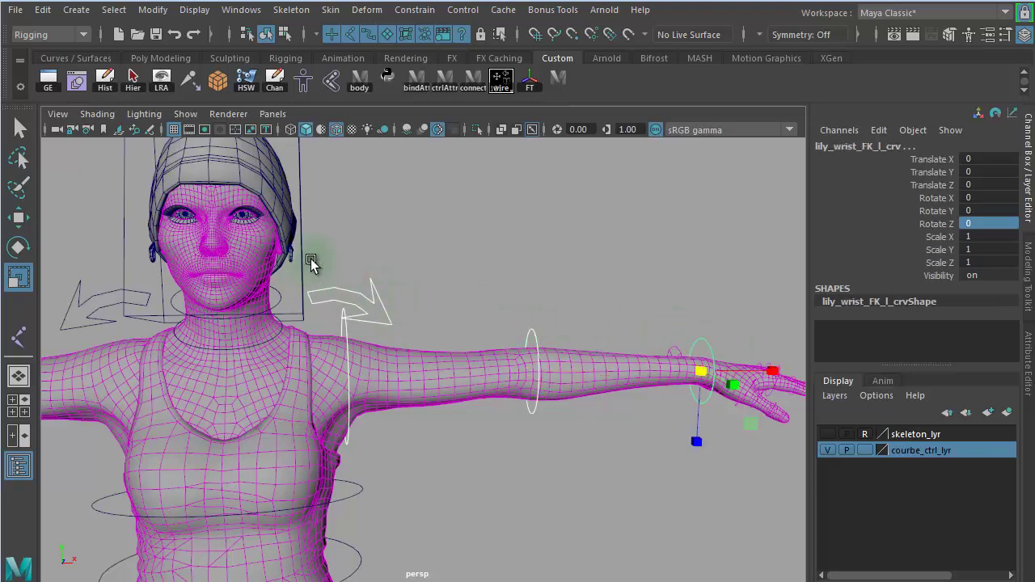
left_click(277, 293)
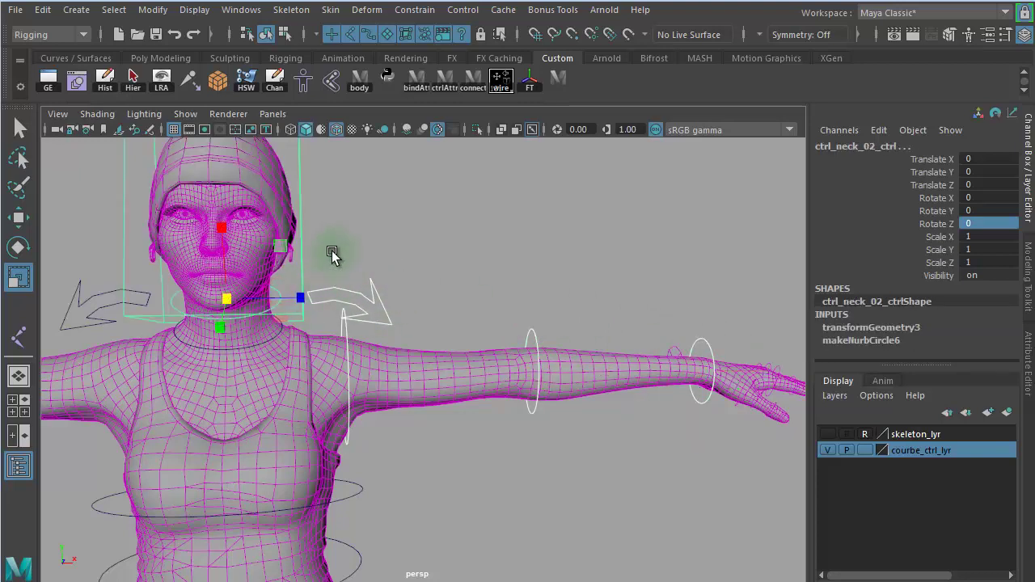
left_click(293, 166)
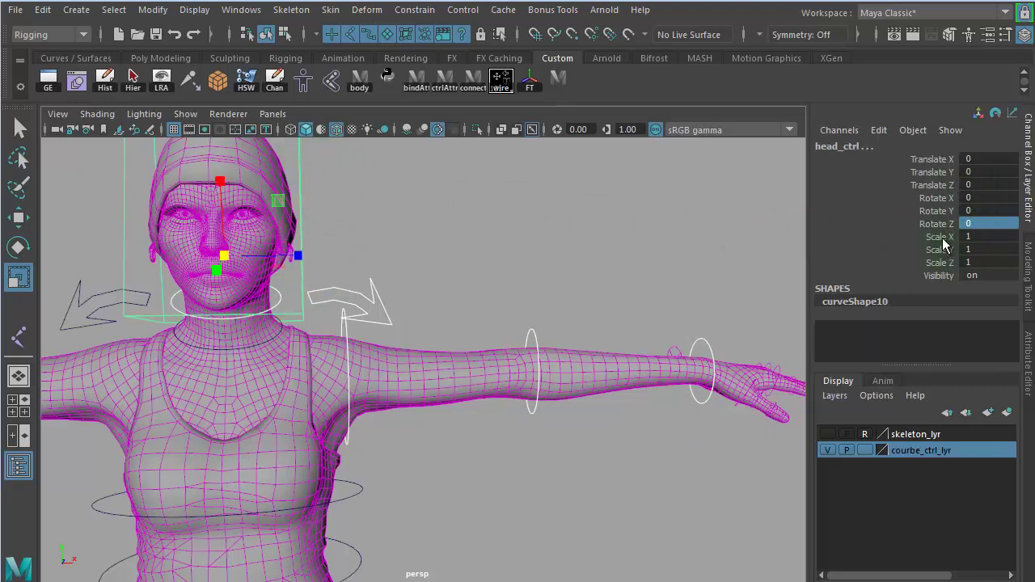
left_click_drag(943, 237, 940, 270)
right_click(821, 240)
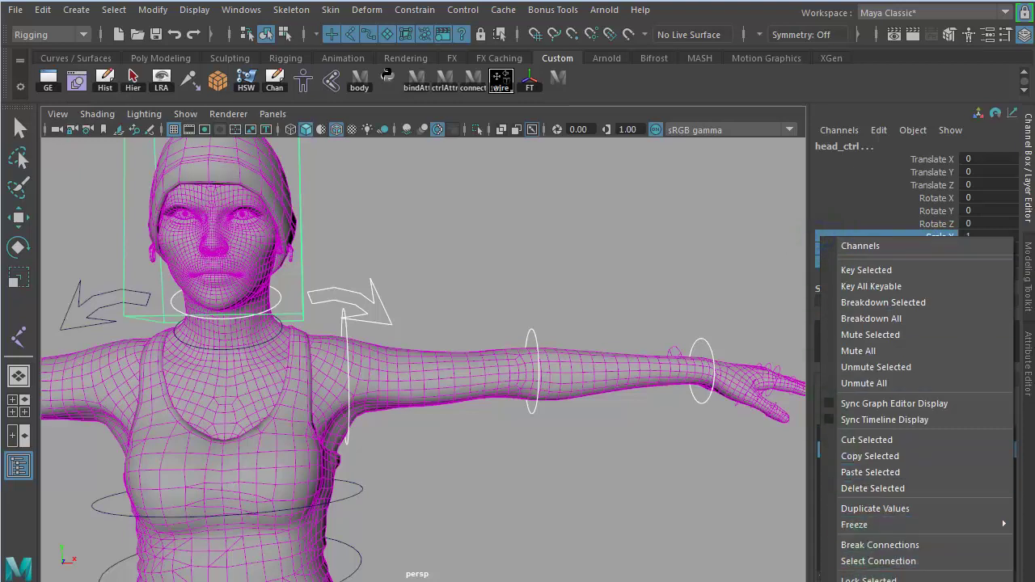
left_click(888, 580)
Lock and hide Translate X, Y and Z on the selected arm, neck and head controls, and clear the selection
left_click_drag(921, 186, 912, 157)
right_click(824, 156)
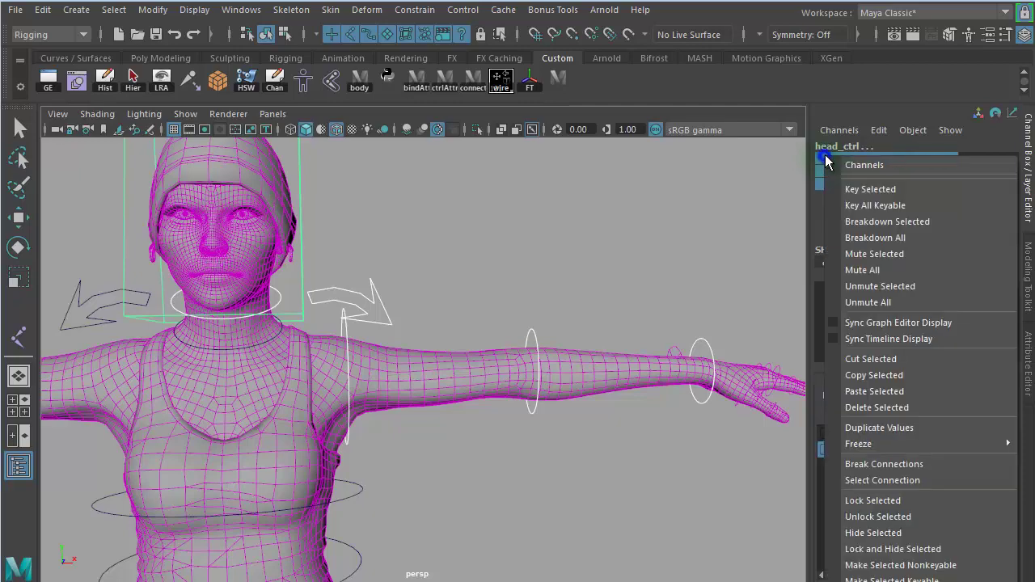
left_click(907, 555)
key("r")
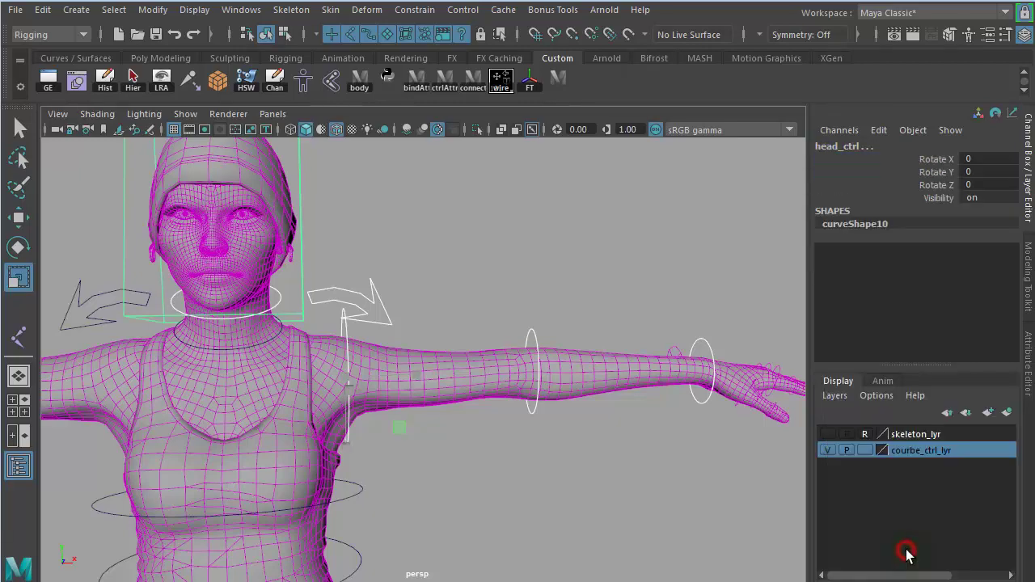
left_click(480, 259)
Examine the right elbow IK control and the surrounding head, shoulder and arm control curves from several angles
right_click_drag(338, 462, 326, 457, "alt")
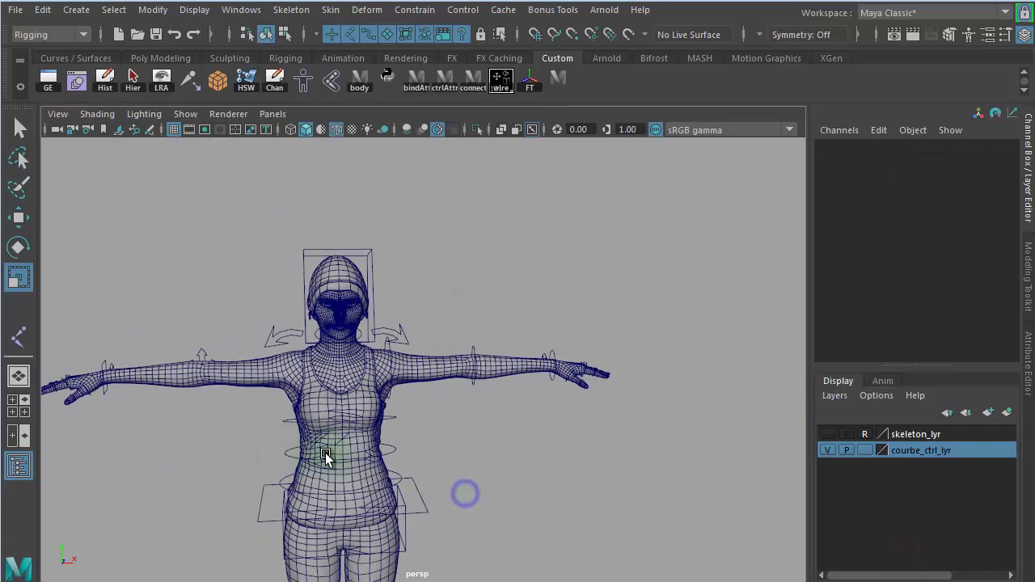
middle_click_drag(326, 457, 354, 313, "alt")
left_click_drag(482, 307, 353, 292, "alt")
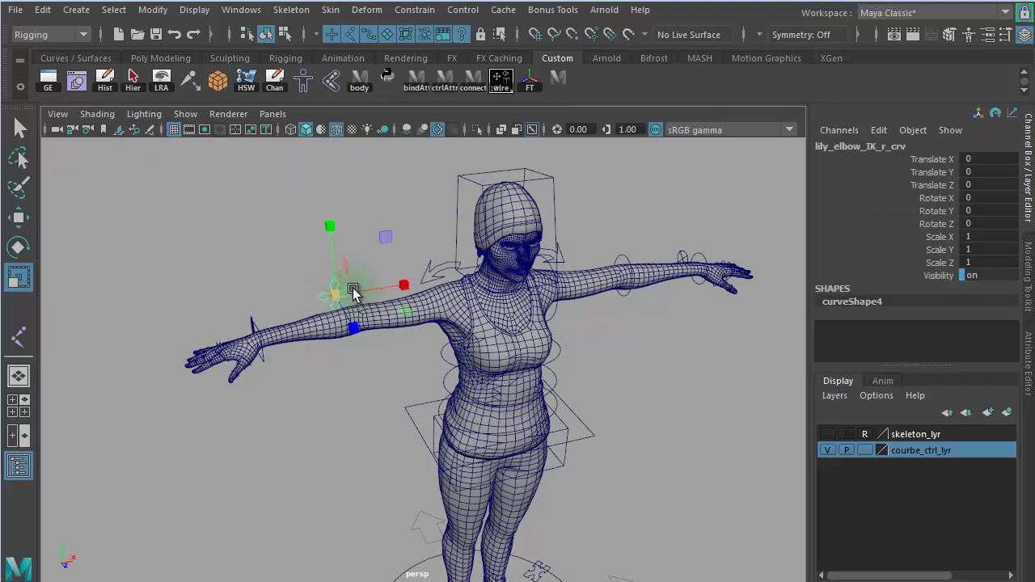
left_click_drag(323, 343, 435, 365, "alt")
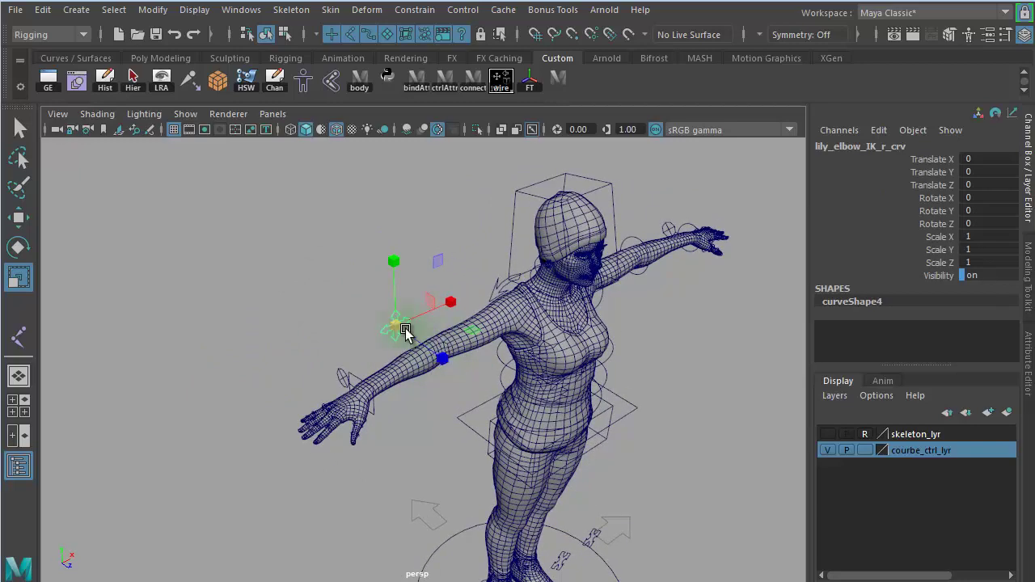
key("w")
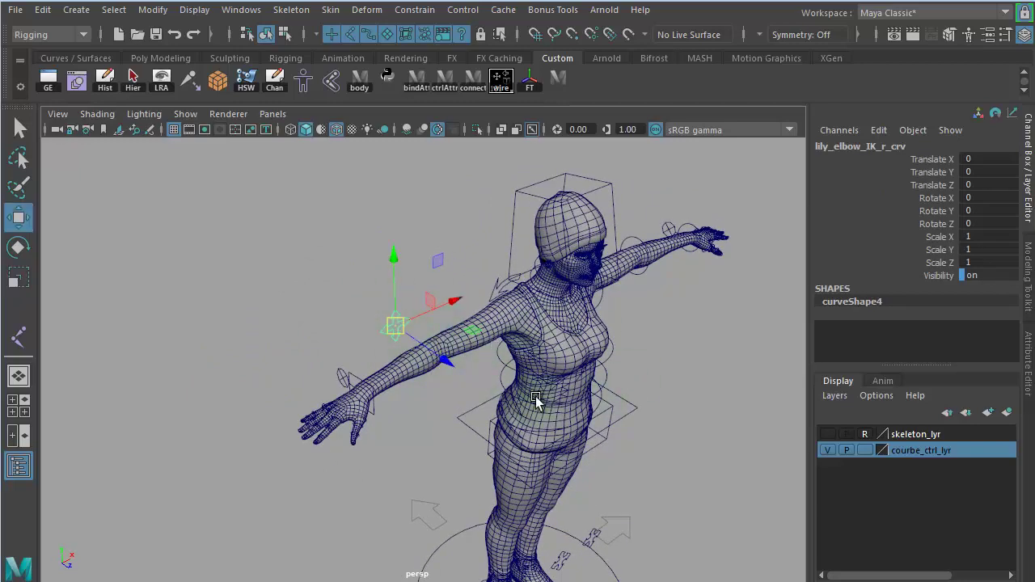
left_click_drag(574, 398, 482, 374, "alt")
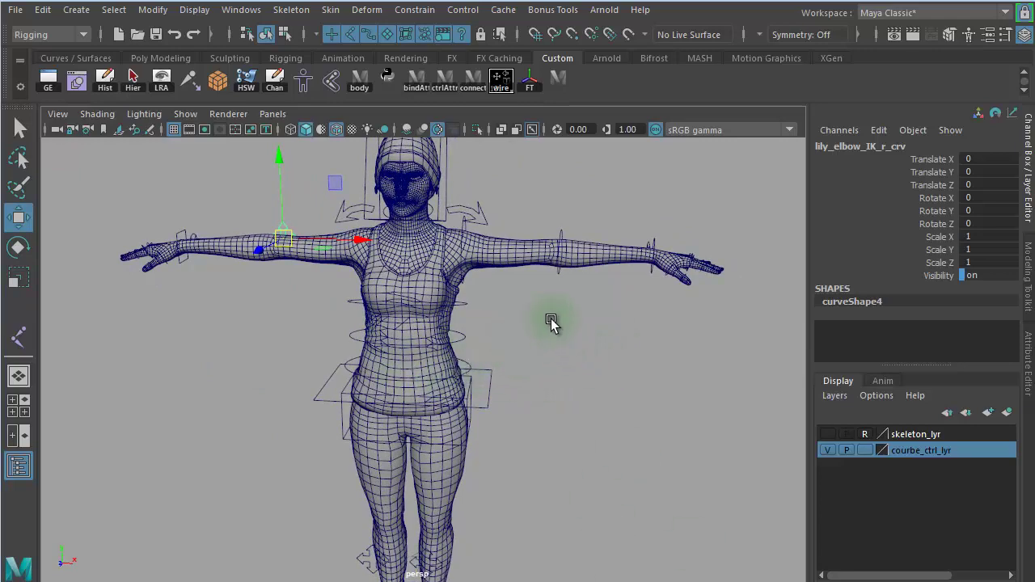
middle_click_drag(555, 323, 526, 399, "alt")
right_click_drag(526, 399, 619, 388, "alt")
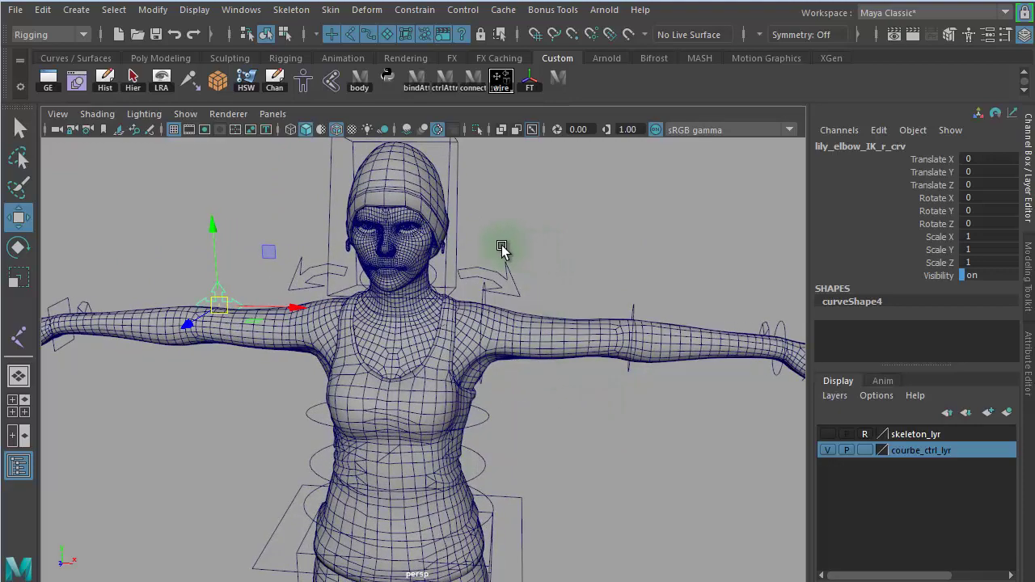
left_click_drag(502, 249, 485, 287, "alt")
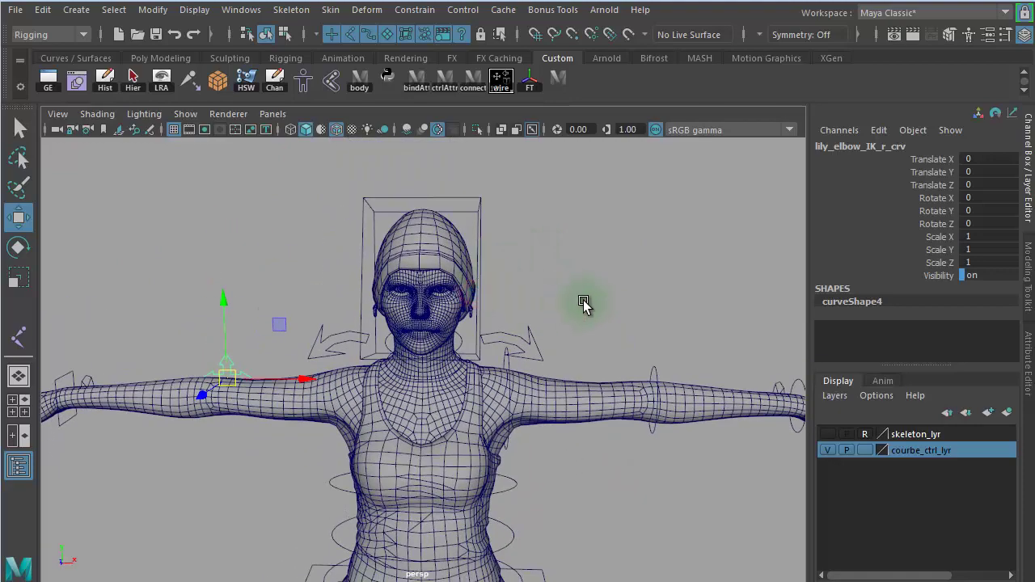
right_click_drag(608, 299, 718, 315, "alt")
middle_click_drag(717, 315, 630, 296, "alt")
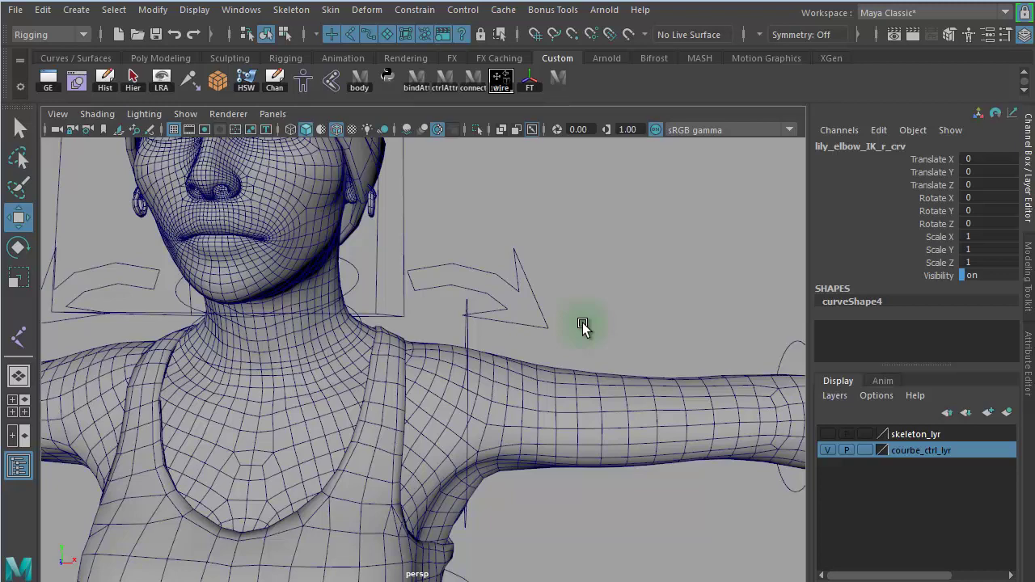
right_click_drag(577, 302, 342, 269, "alt")
left_click_drag(418, 273, 421, 268, "alt")
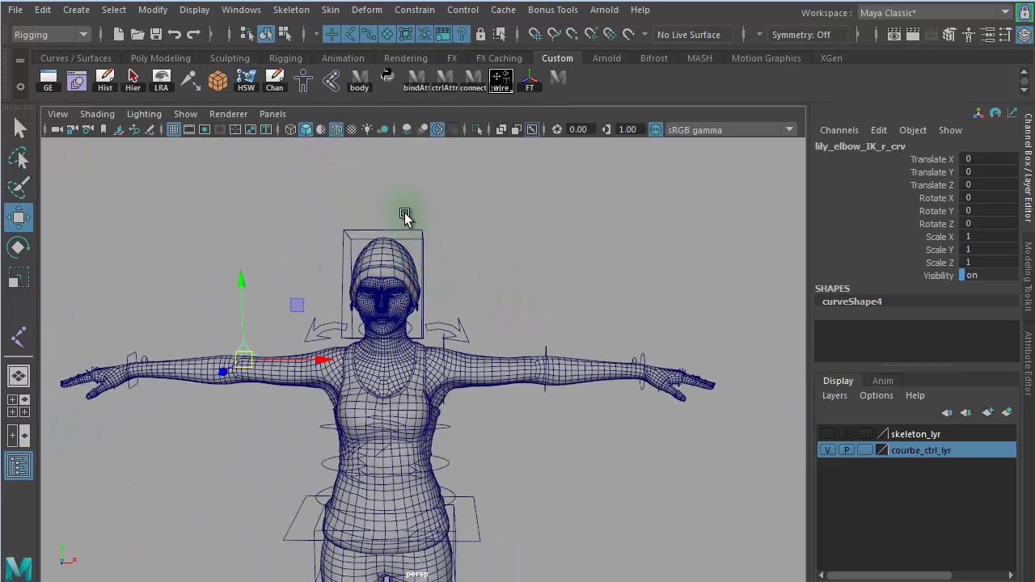
Enable drawing overrides on the hat mesh shape bind_HatsShape and set its index colour to yellow
left_click_drag(398, 213, 459, 244)
key("ctrl+a")
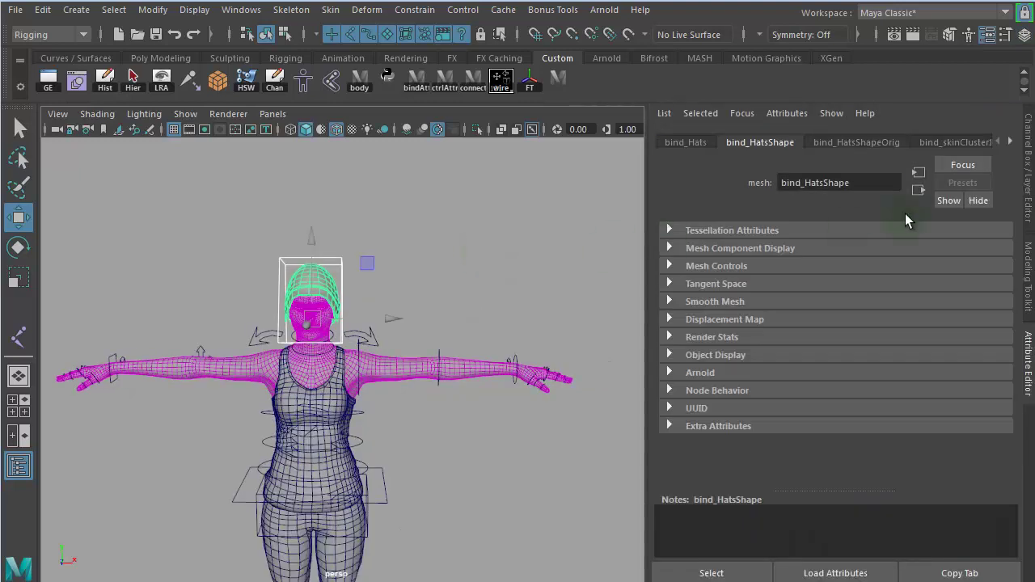
left_click(740, 146)
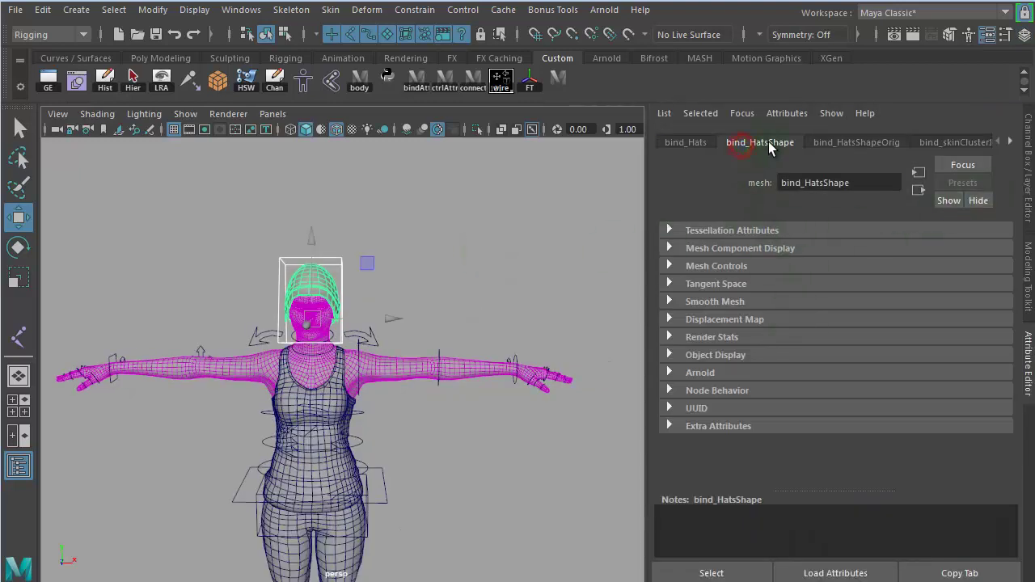
left_click(670, 355)
left_click_drag(1007, 270, 1009, 361)
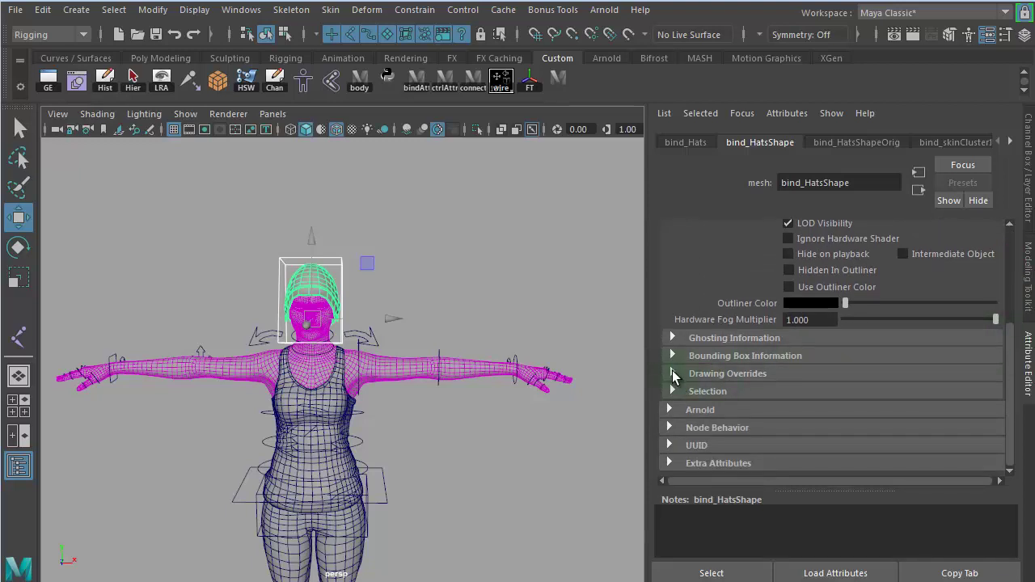
left_click(673, 374)
left_click_drag(1009, 321, 1010, 370)
left_click(791, 276)
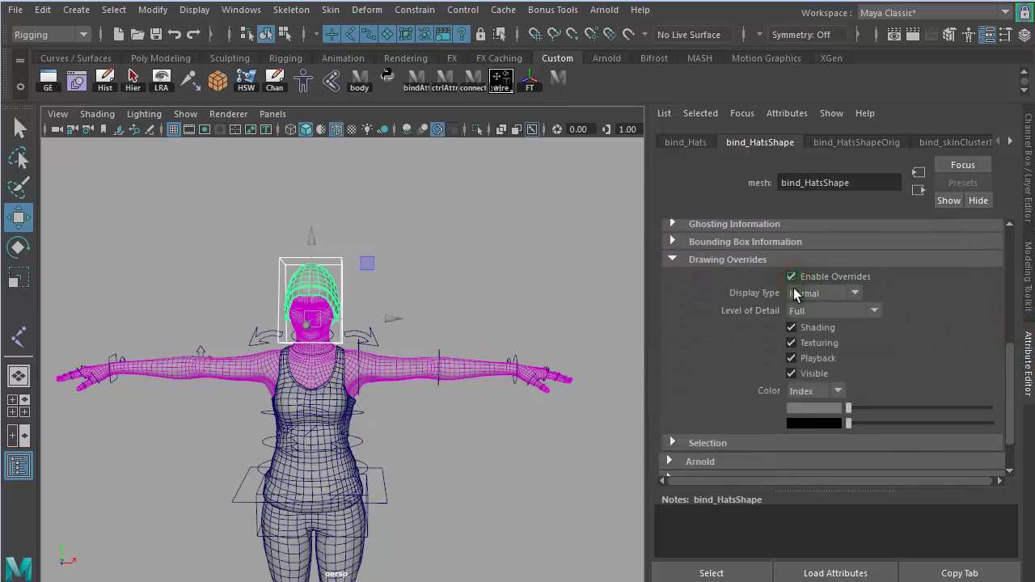
left_click_drag(851, 411, 921, 417)
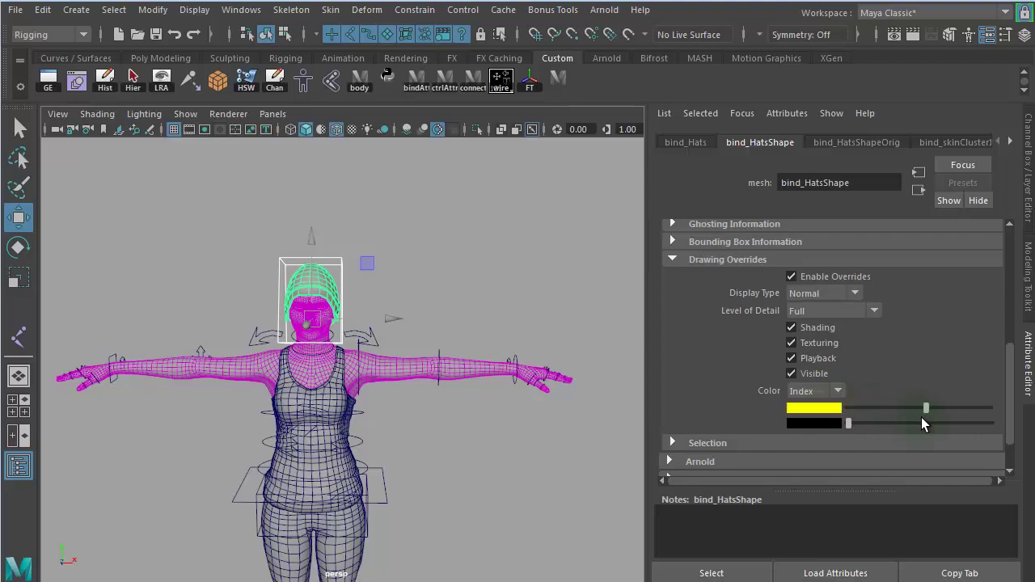
left_click(489, 255)
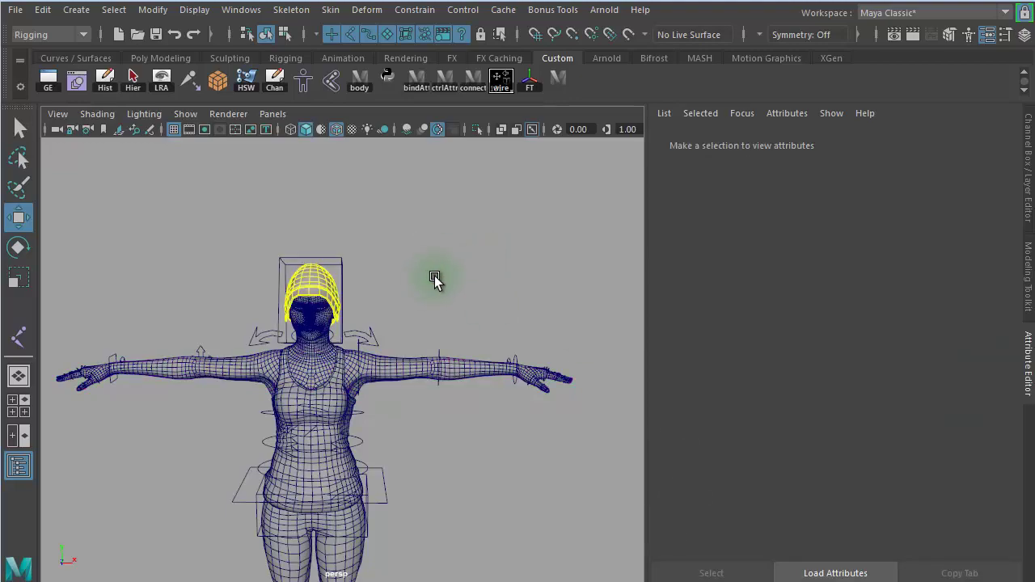
Give the box-shaped head control head_ctrl a yellow index colour through the drawing overrides of its curve shape
right_click_drag(417, 281, 628, 296, "alt")
middle_click_drag(509, 218, 511, 387, "alt")
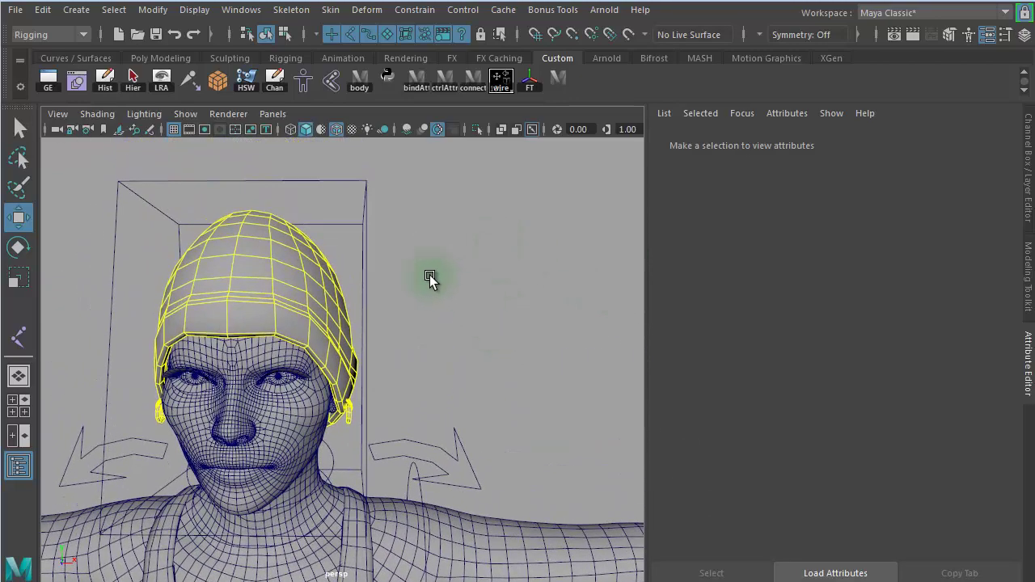
left_click_drag(431, 242, 437, 247)
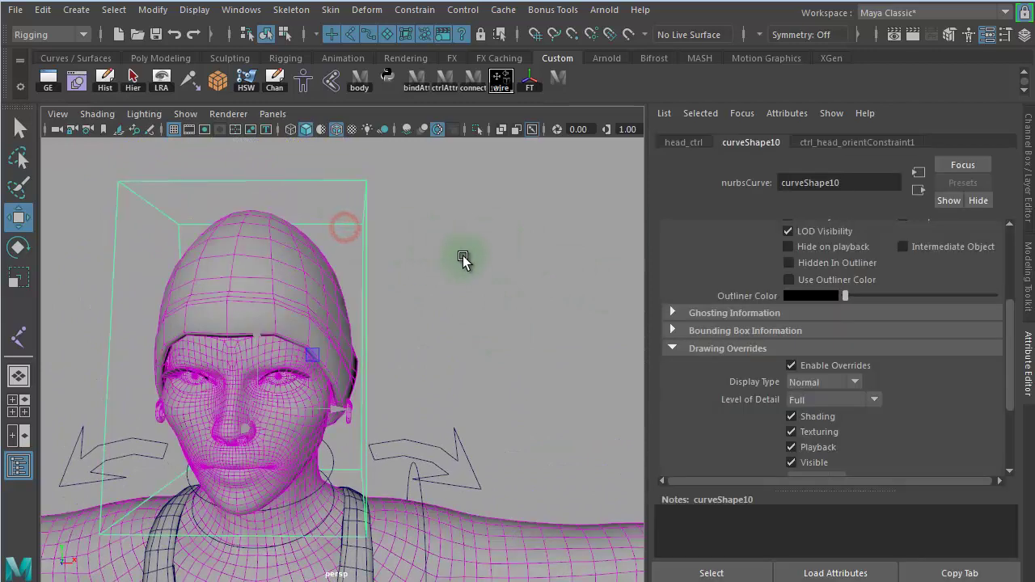
right_click_drag(537, 274, 397, 242, "alt")
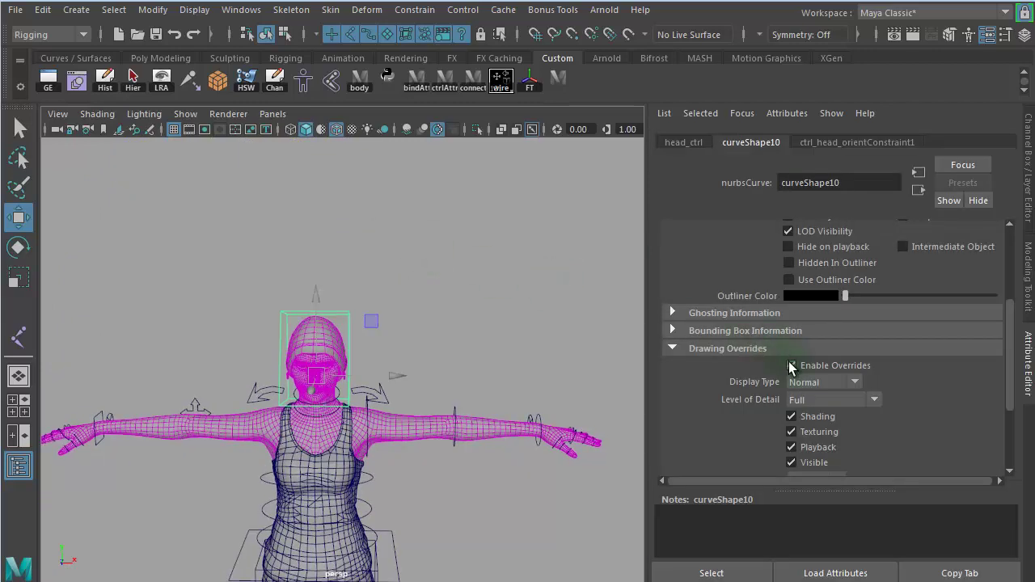
left_click(792, 366)
left_click_drag(1012, 322, 1009, 389)
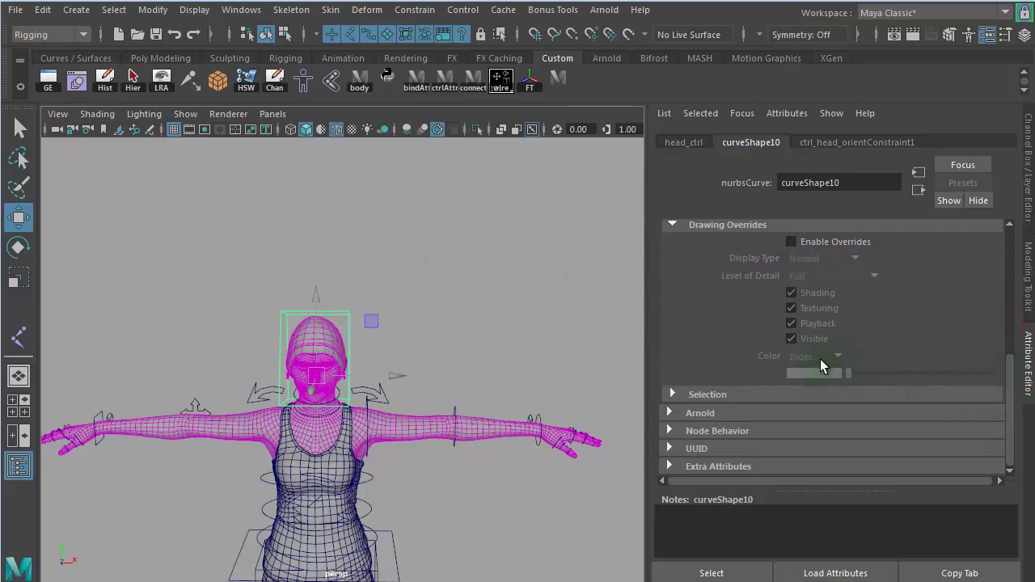
left_click(793, 242)
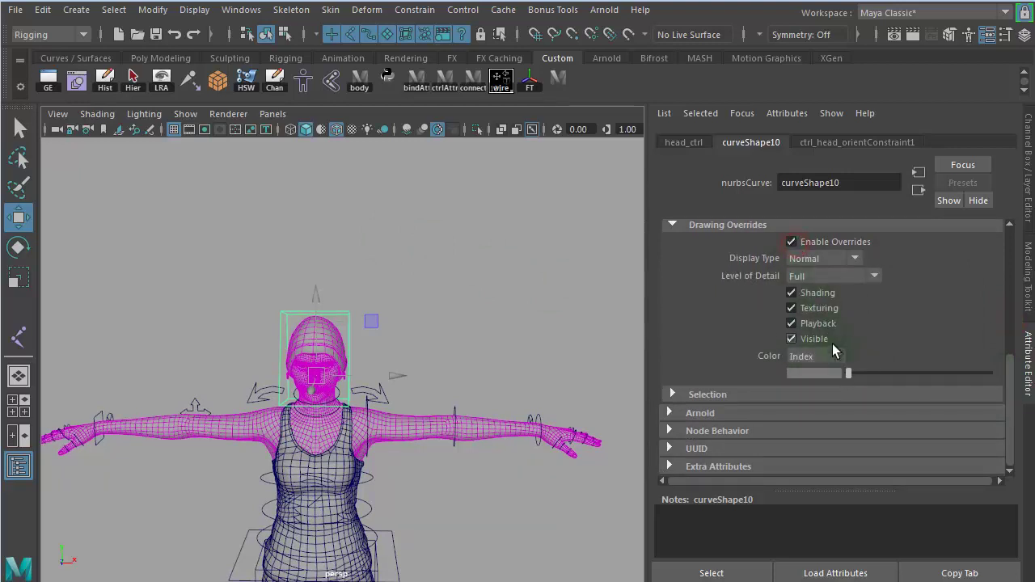
left_click_drag(851, 370, 926, 382)
left_click(536, 250)
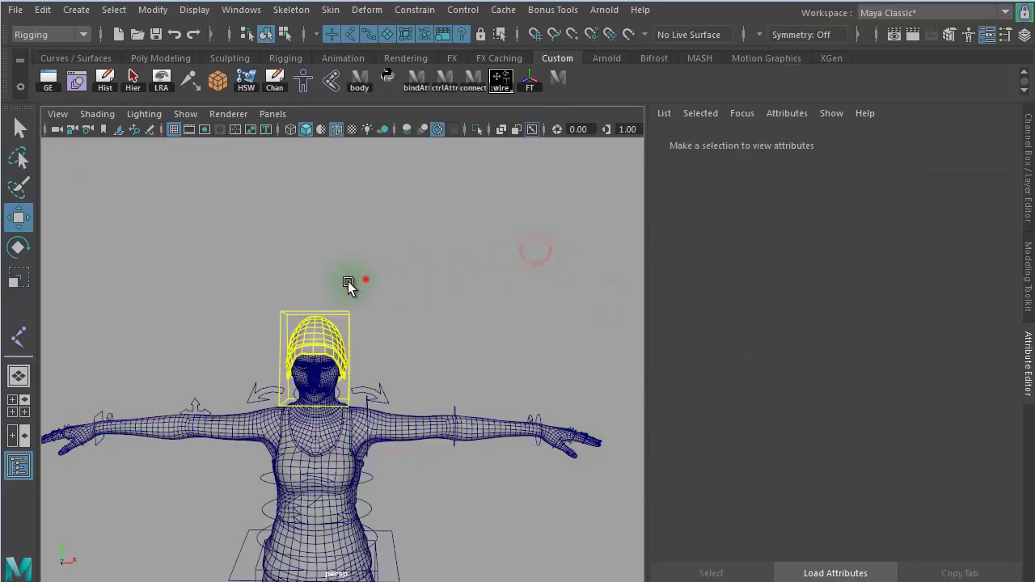
Disable the drawing overrides on the hat mesh shape bind_HatsShape and clear the selection
mouse_move(364, 279)
left_mouse_down("alt")
mouse_move(301, 279)
mouse_move(345, 280)
left_mouse_up("alt")
right_click_drag(345, 279, 510, 285, "alt")
right_click_drag(344, 277, 335, 284, "alt")
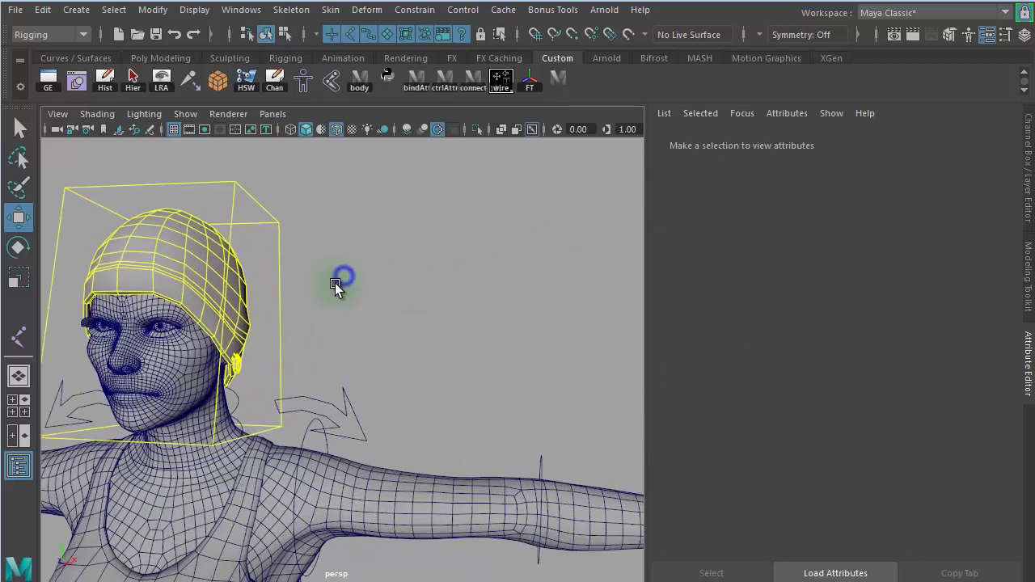
left_click(185, 250)
left_click(792, 277)
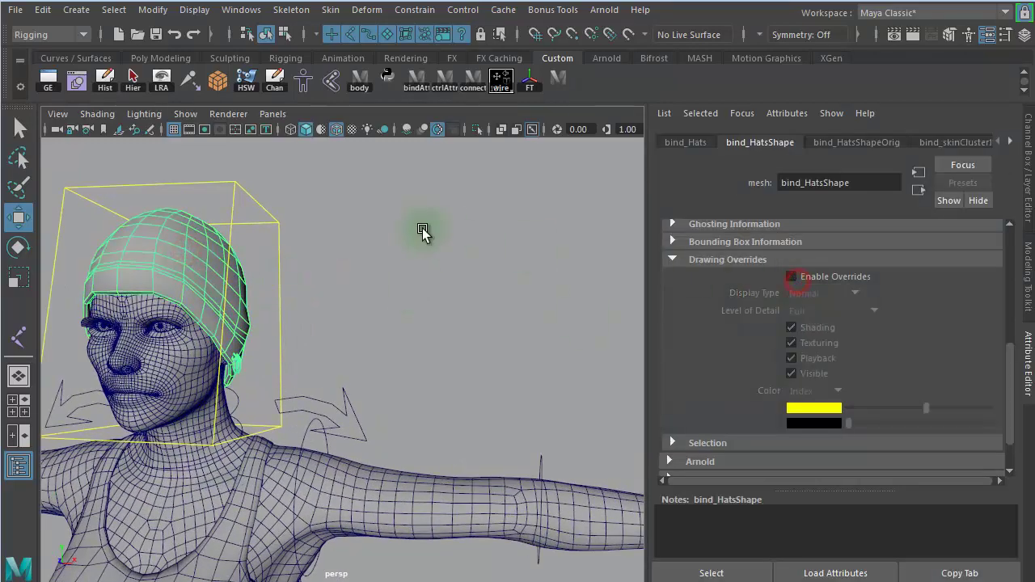
left_click(422, 228)
right_click_drag(475, 246, 591, 442, "alt")
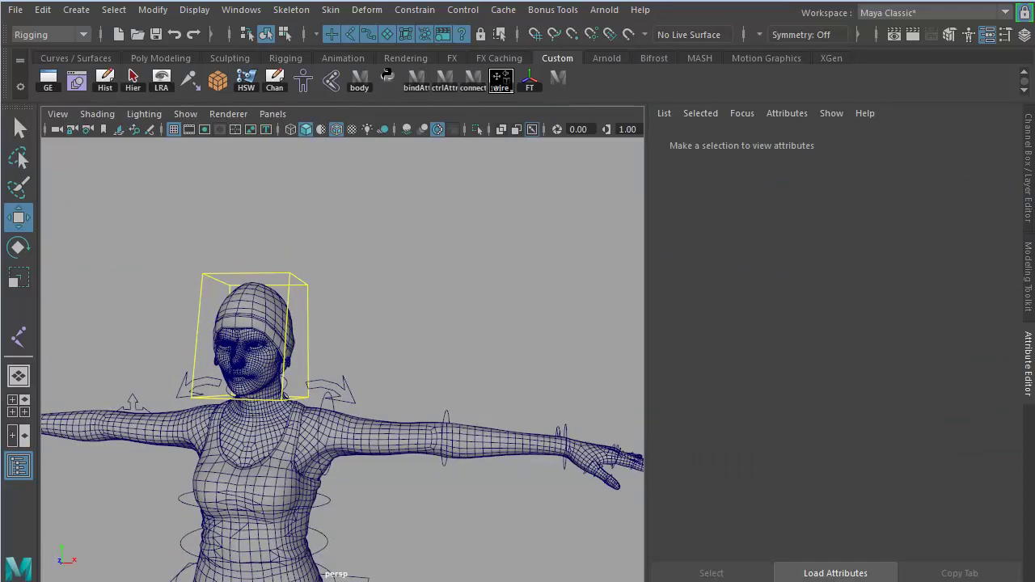